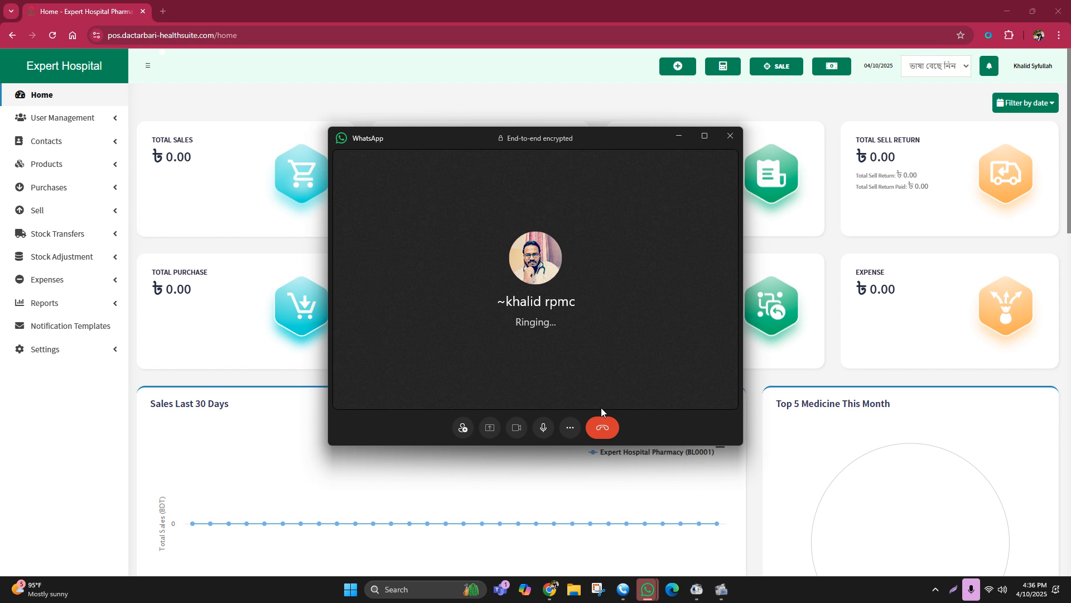
Step: End the outgoing WhatsApp call and close its call window
{"action": "left_click", "coordinate": [604, 428]}
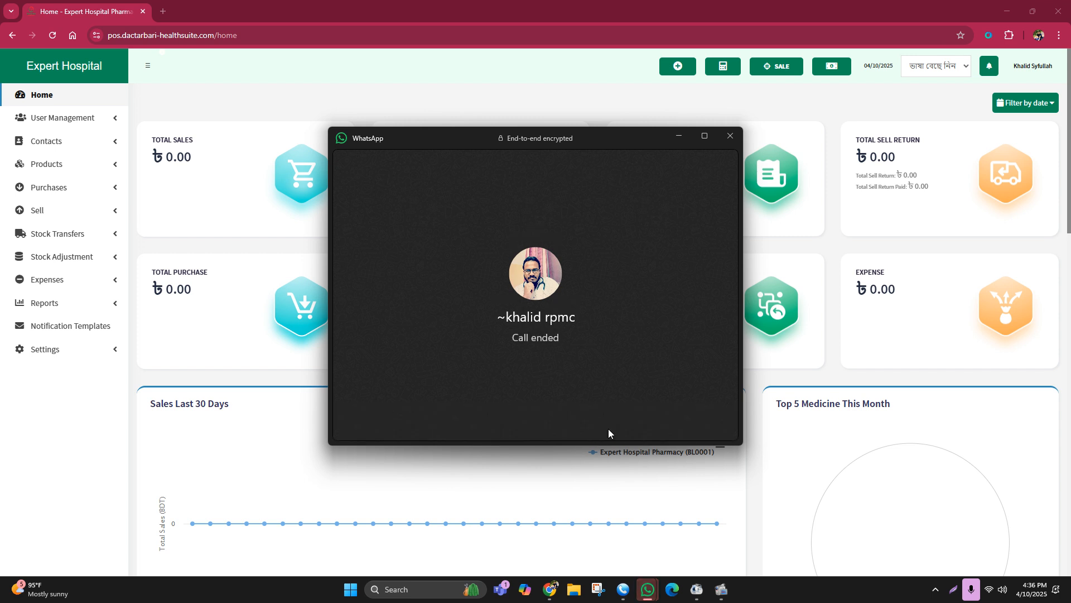
{"action": "left_click", "coordinate": [729, 136]}
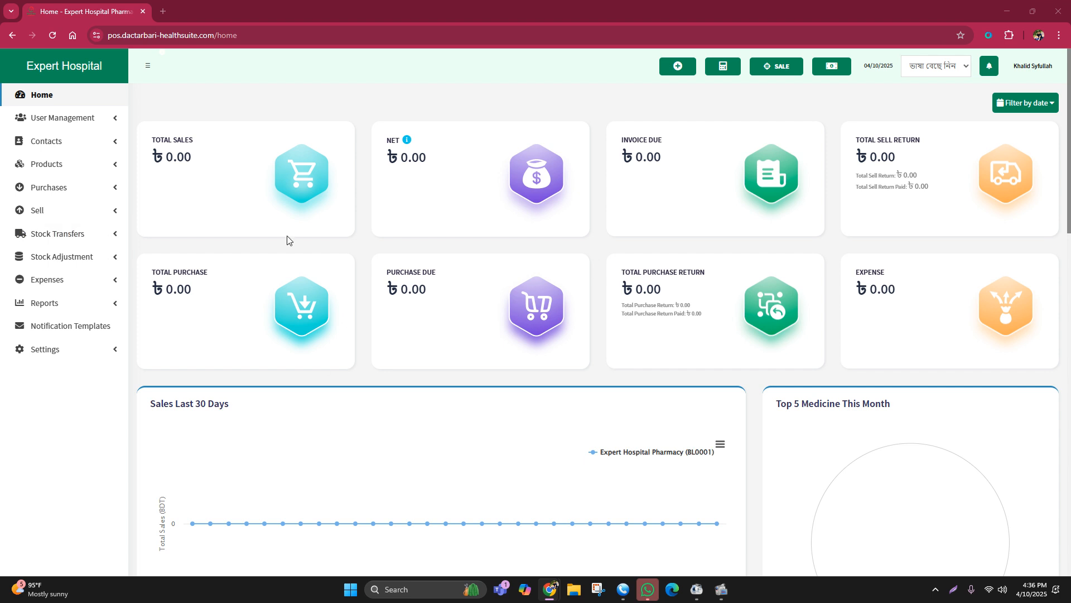
Step: Examine the product list and its total number of entries, and return to the home dashboard
{"action": "left_click", "coordinate": [57, 163]}
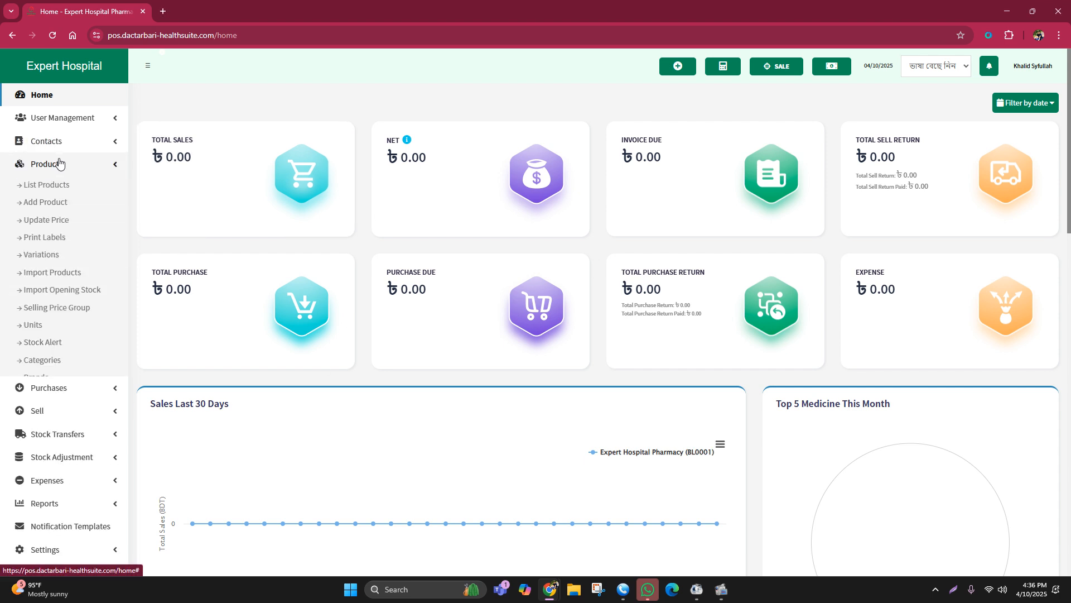
{"action": "left_click", "coordinate": [93, 184]}
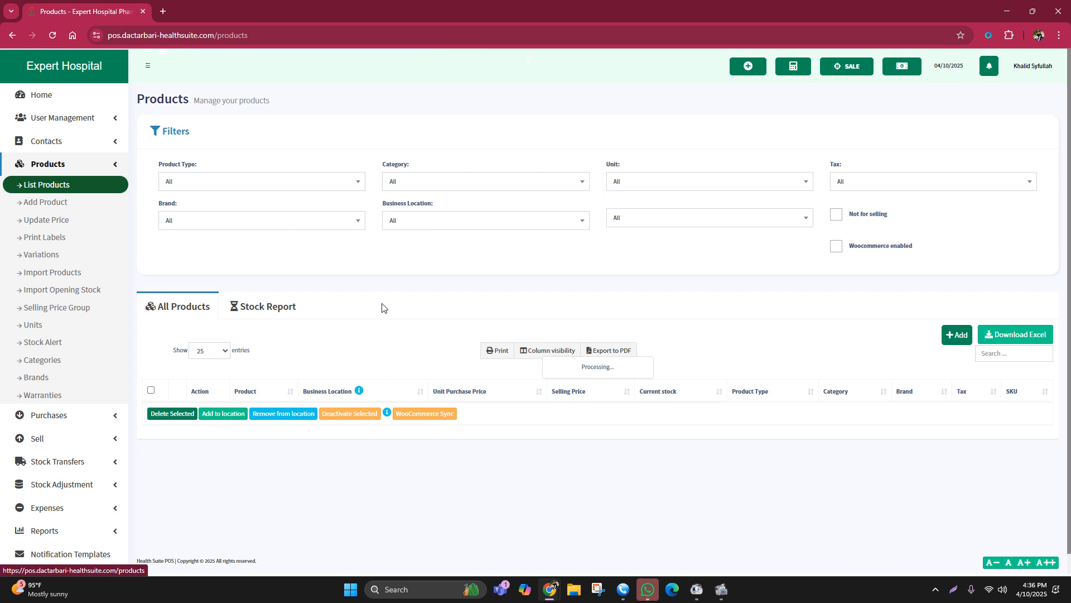
{"action": "scroll", "coordinate": [427, 311], "scroll_direction": "down", "scroll_amount": 6}
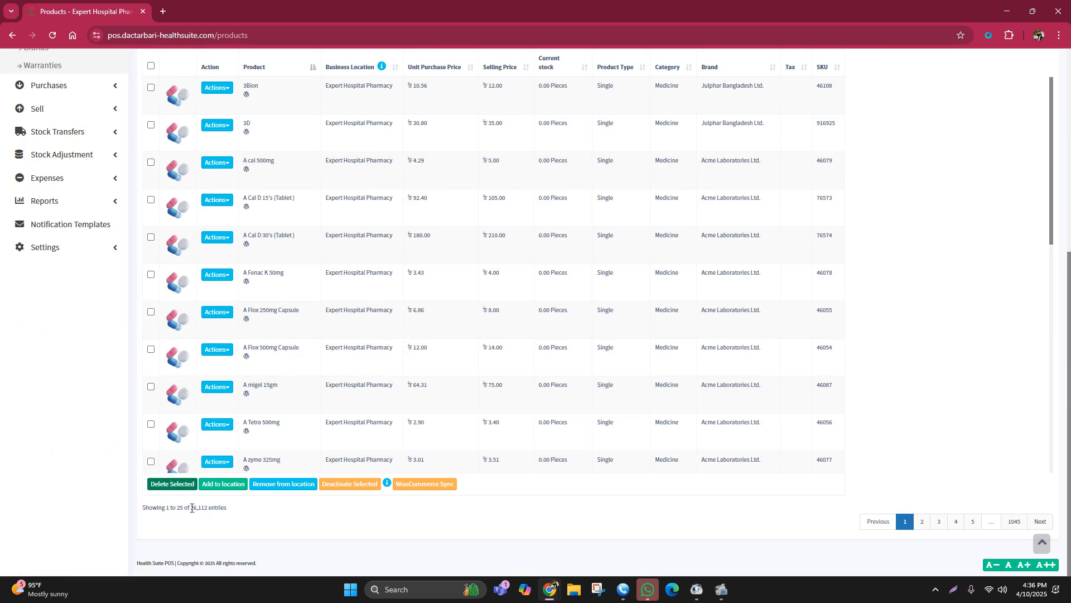
{"action": "left_click_drag", "start_coordinate": [191, 508], "coordinate": [242, 512]}
{"action": "scroll", "coordinate": [273, 366], "scroll_direction": "up", "scroll_amount": 6}
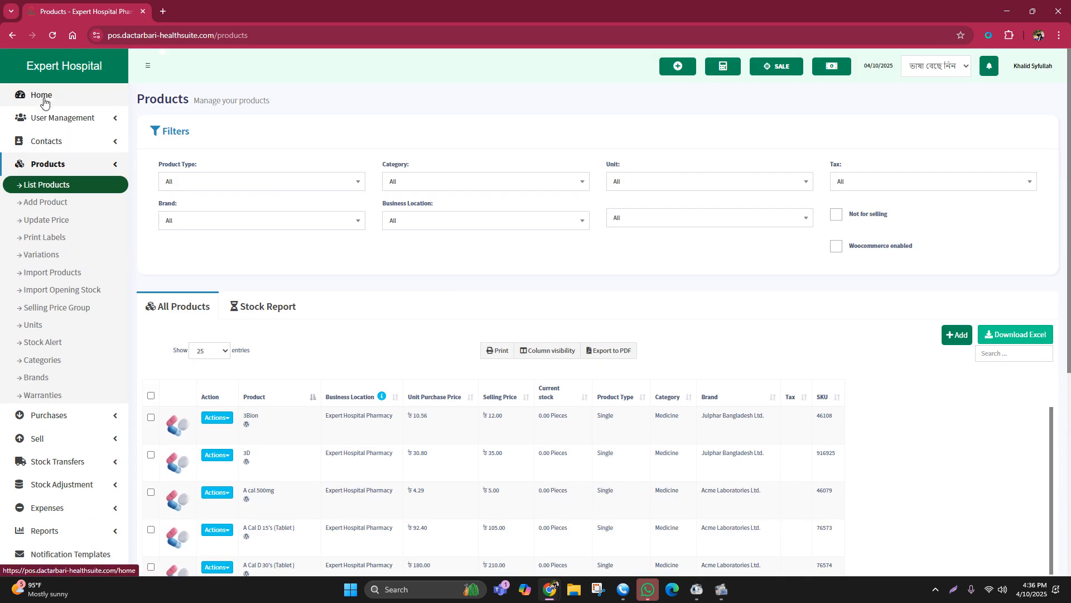
{"action": "left_click", "coordinate": [124, 94]}
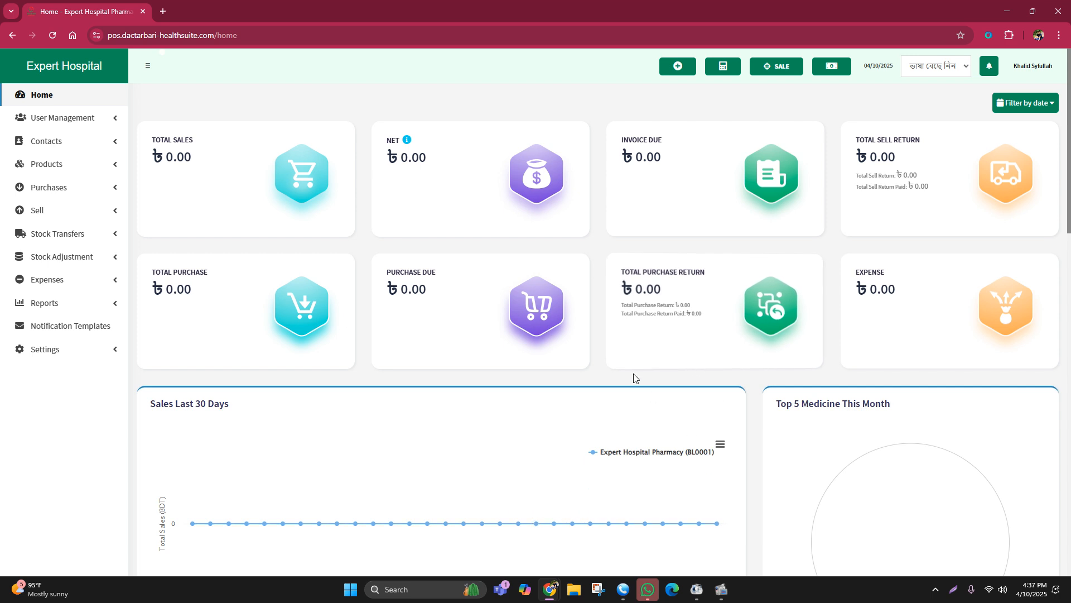
{"action": "left_click", "coordinate": [672, 589]}
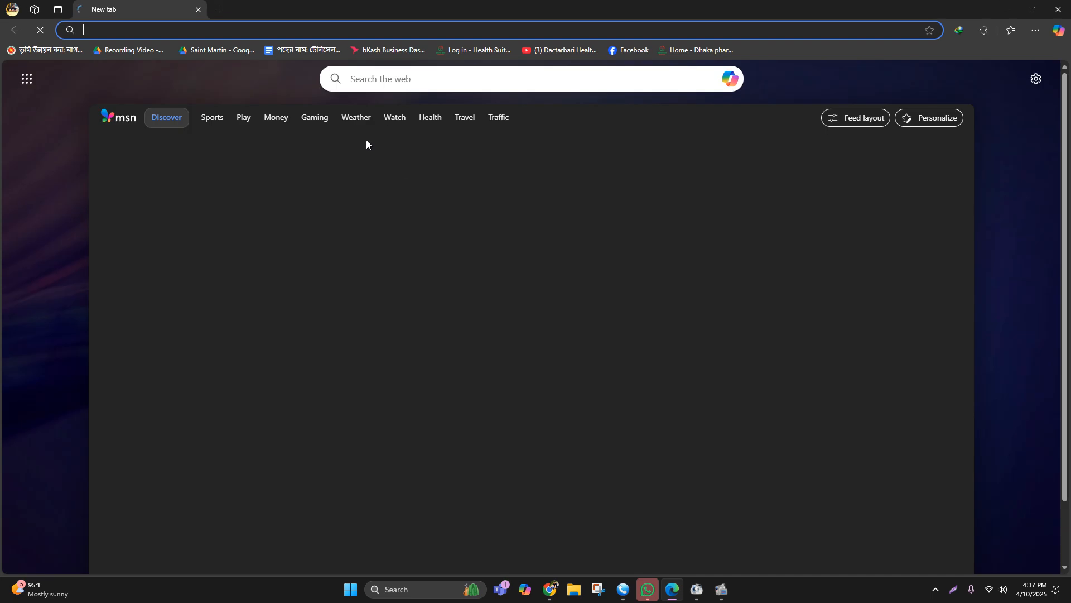
{"action": "left_click", "coordinate": [1000, 14]}
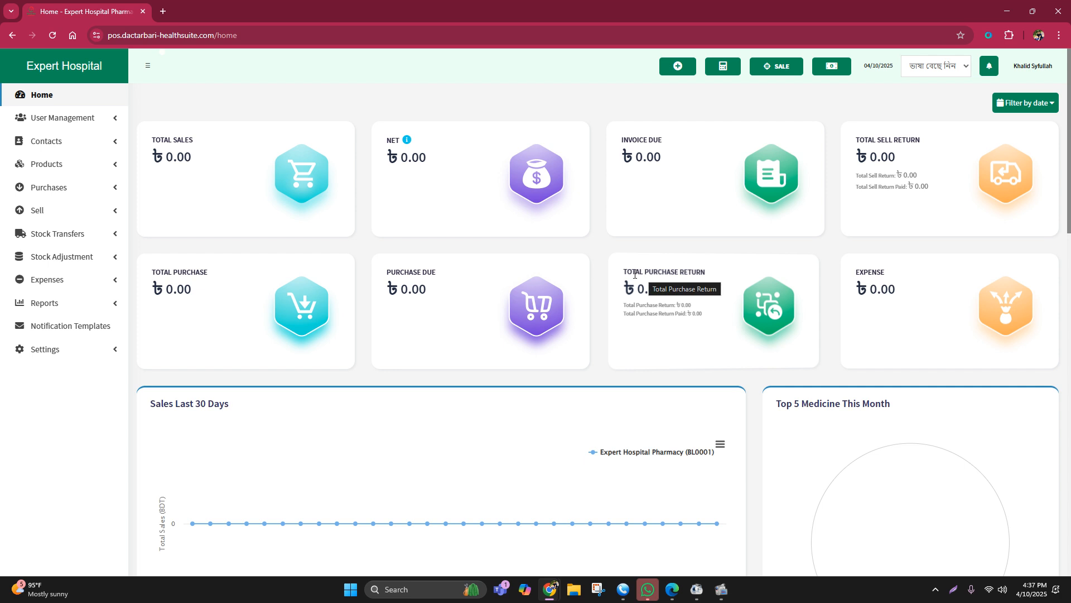
{"action": "left_click_drag", "start_coordinate": [624, 274], "coordinate": [716, 272]}
{"action": "left_click", "coordinate": [723, 254]}
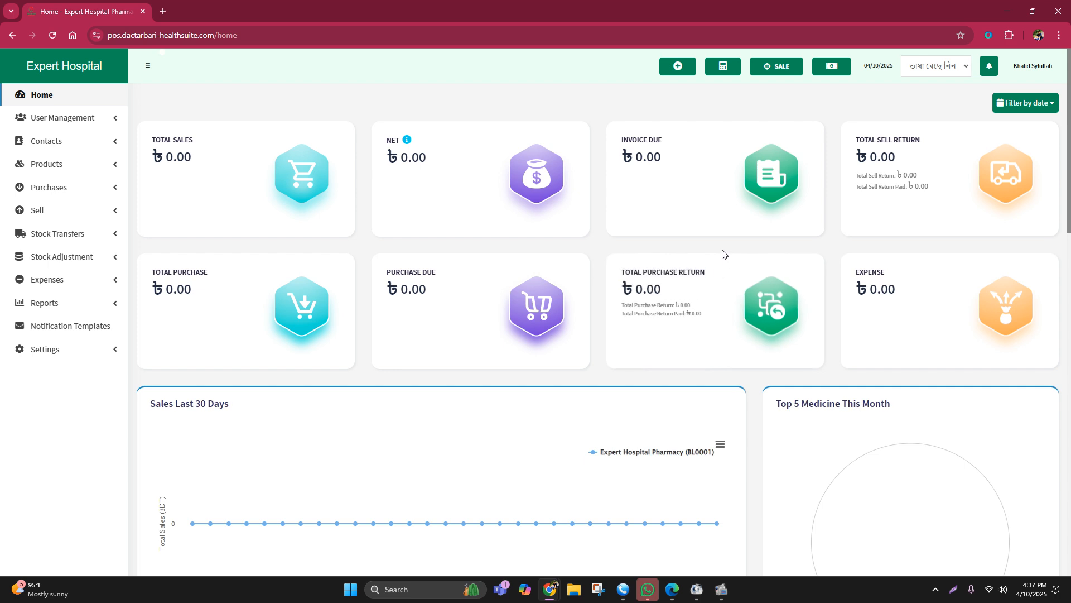
Step: Filter the dashboard by date to Yesterday and examine the Purchase Due and Total Purchase figures
{"action": "left_click", "coordinate": [1029, 108]}
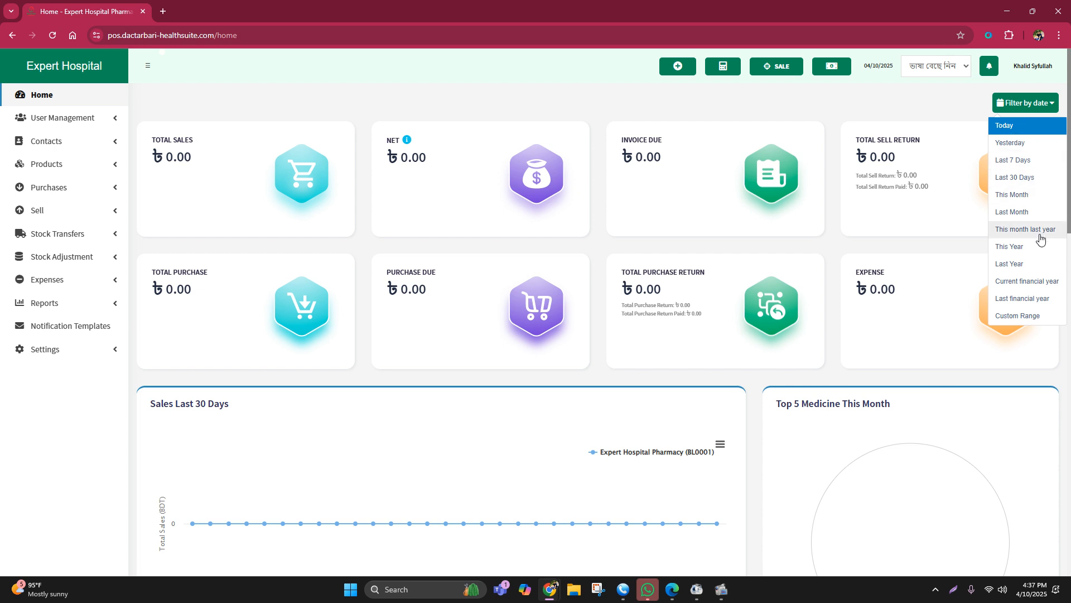
{"action": "left_click", "coordinate": [1005, 144]}
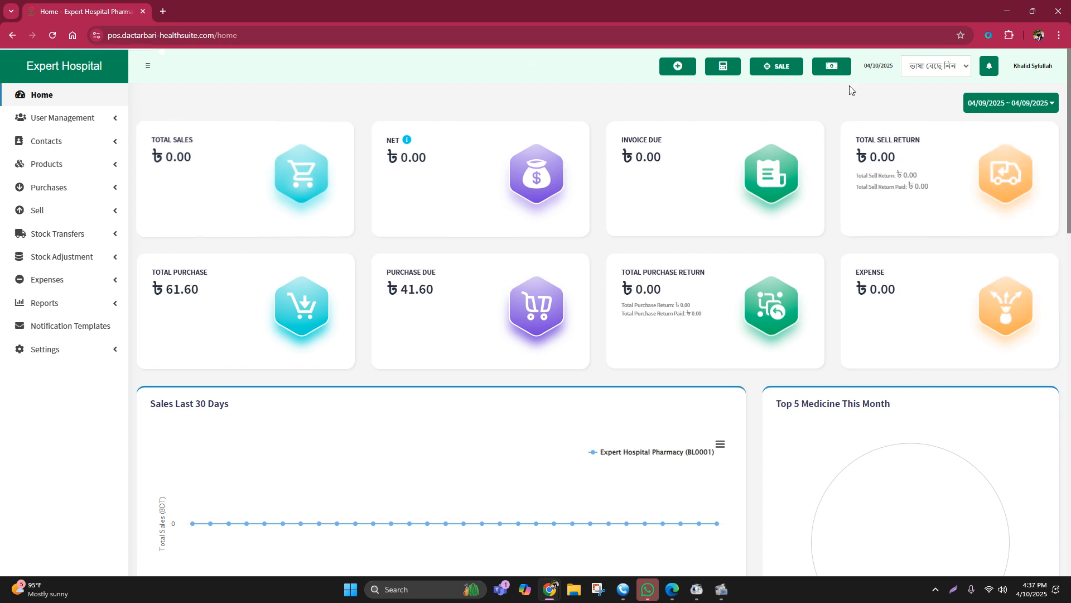
{"action": "left_click", "coordinate": [1009, 102]}
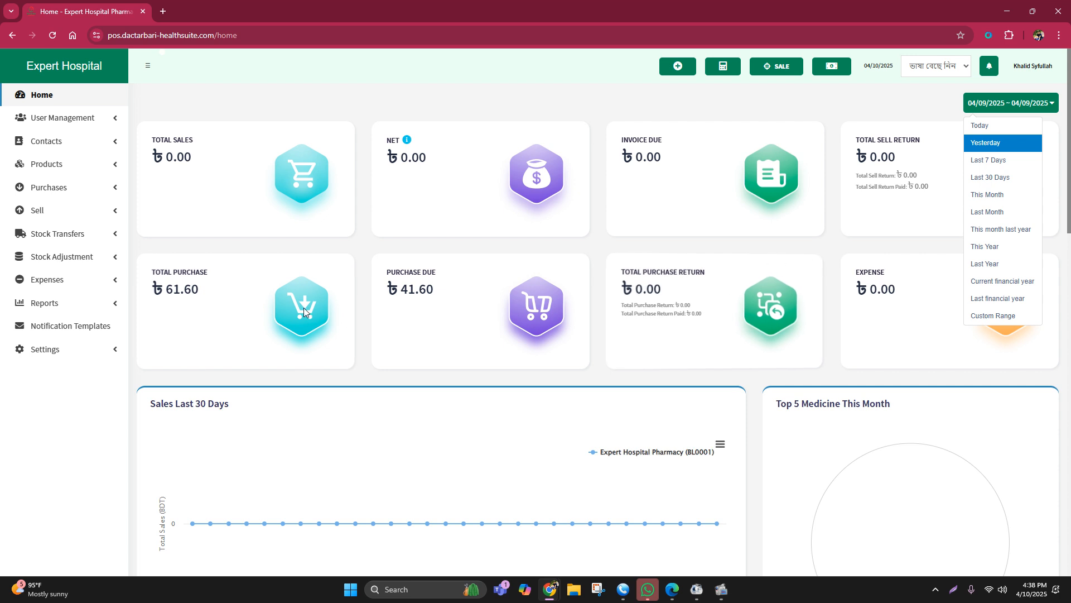
{"action": "left_click_drag", "start_coordinate": [387, 272], "coordinate": [445, 272]}
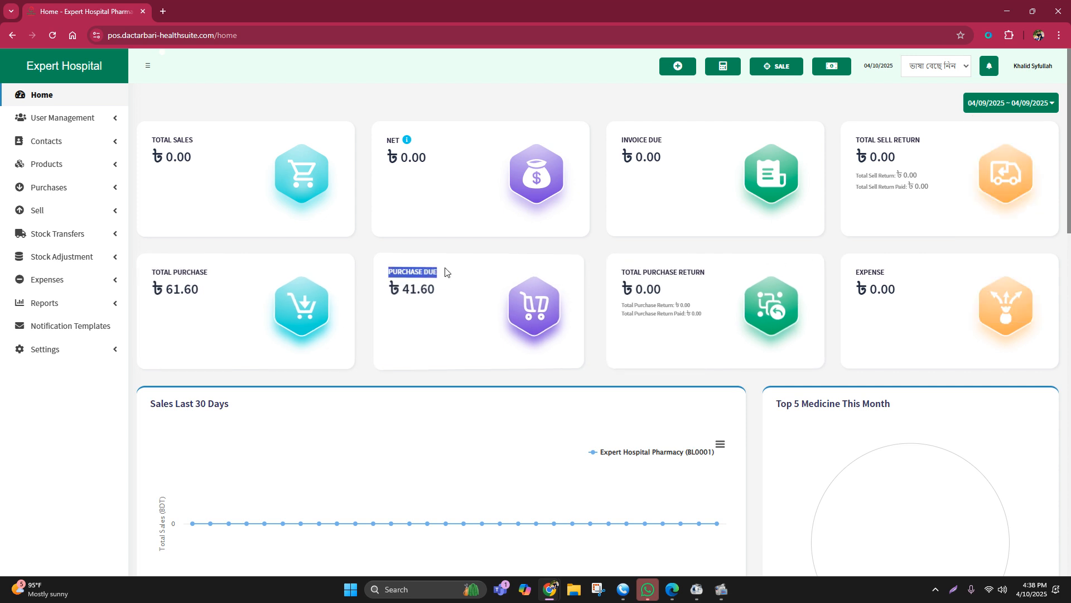
{"action": "left_click", "coordinate": [155, 272]}
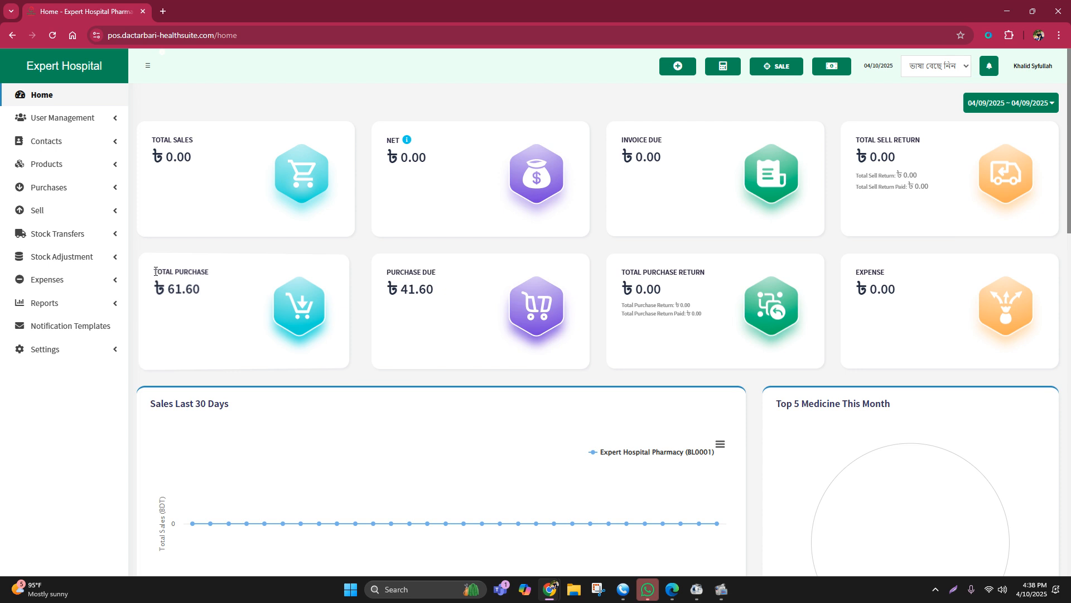
{"action": "mouse_move", "coordinate": [155, 272]}
{"action": "left_mouse_down"}
{"action": "mouse_move", "coordinate": [210, 275]}
{"action": "mouse_move", "coordinate": [213, 297]}
{"action": "mouse_move", "coordinate": [155, 267]}
{"action": "left_mouse_up"}
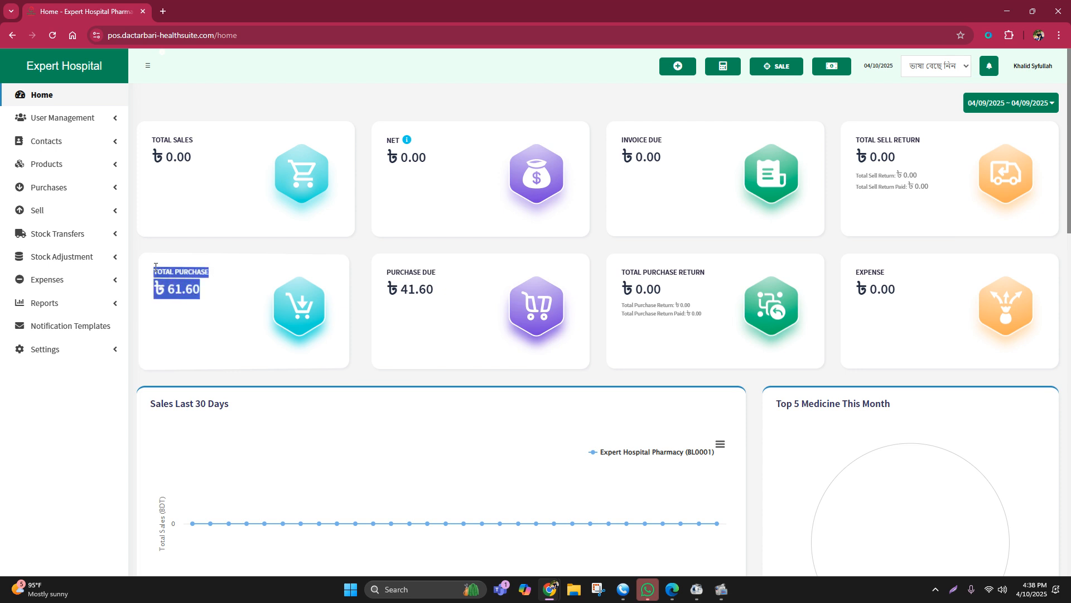
{"action": "left_click", "coordinate": [208, 301]}
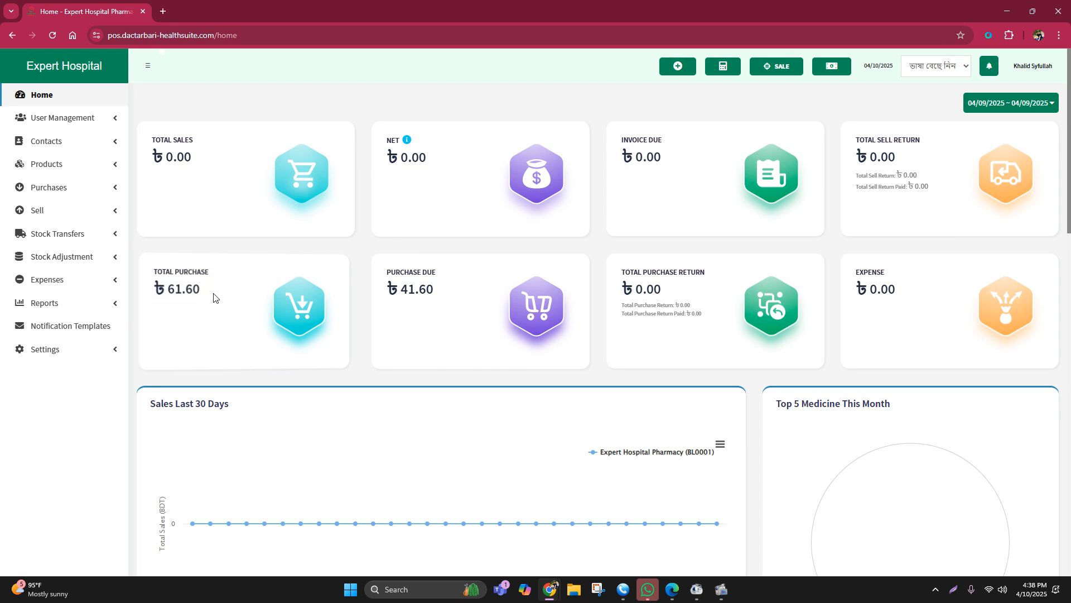
Step: Open the list of purchases and examine the amount paid in the details of the Beximco purchase
{"action": "left_click", "coordinate": [48, 190]}
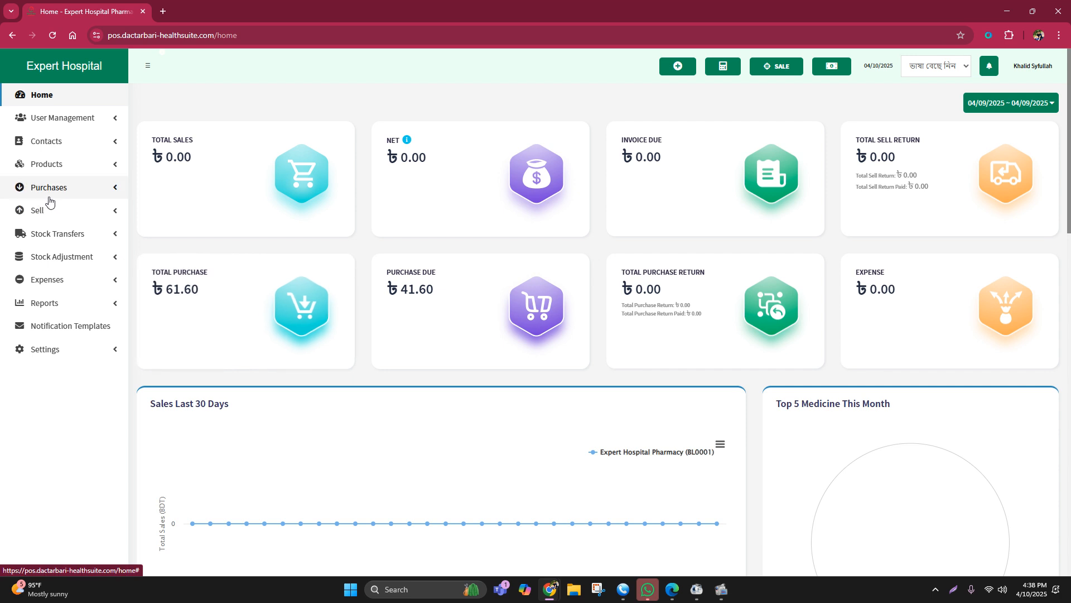
{"action": "left_click", "coordinate": [56, 207]}
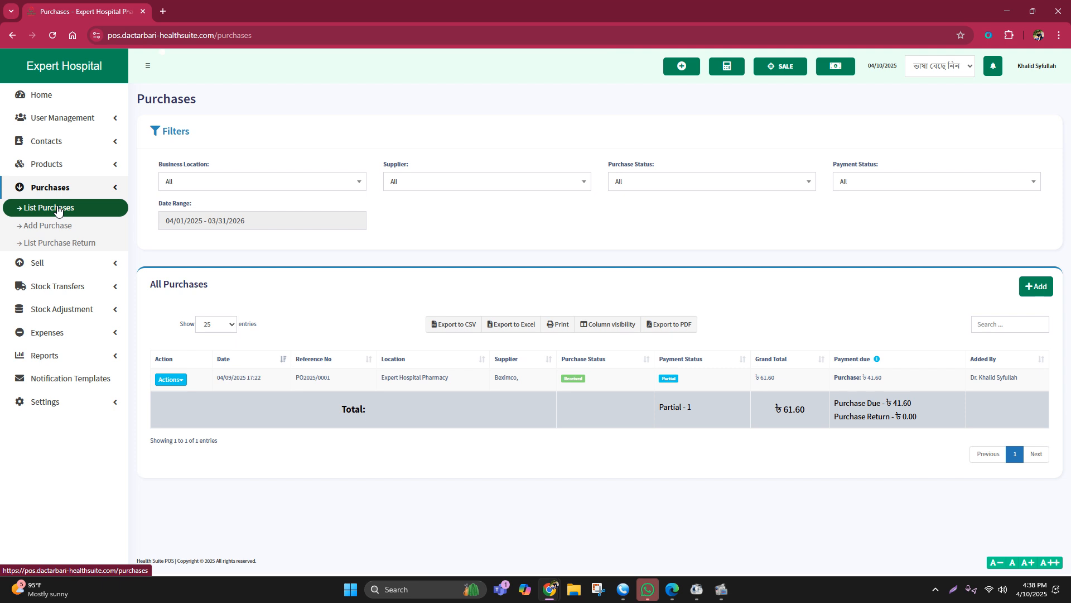
{"action": "left_click", "coordinate": [679, 378]}
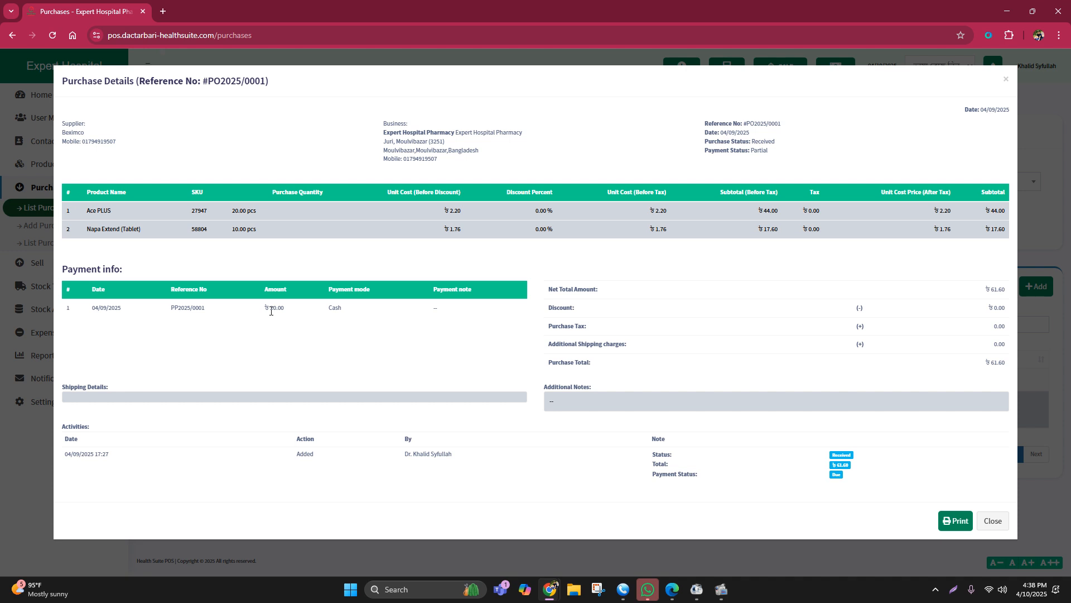
{"action": "left_click_drag", "start_coordinate": [271, 311], "coordinate": [291, 311]}
{"action": "left_click", "coordinate": [309, 358]}
{"action": "left_click", "coordinate": [1005, 81]}
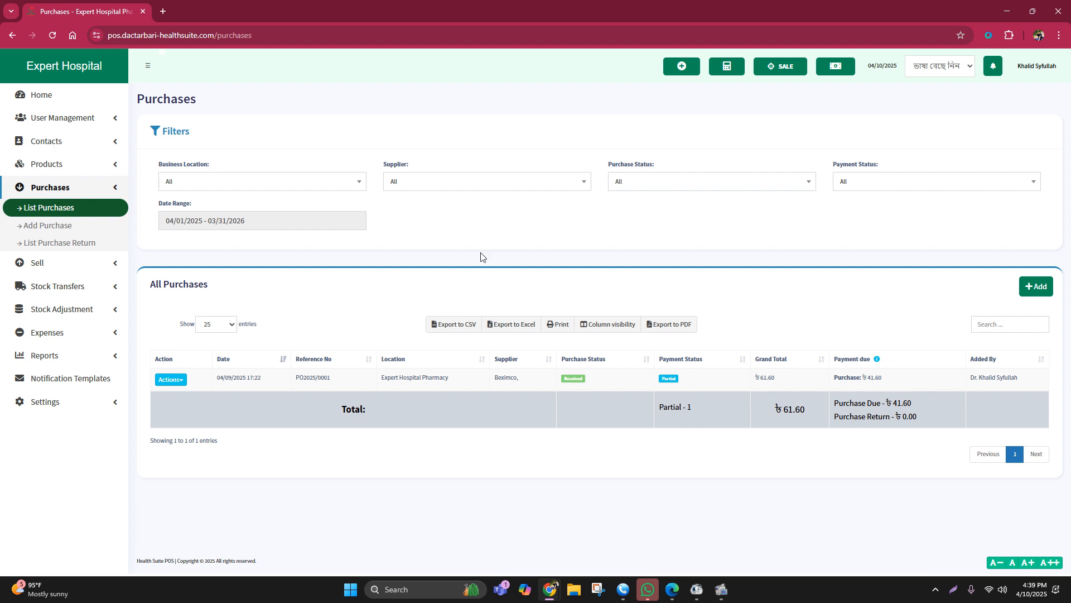
Step: Start a new purchase entry and try to find its supplier by searching for "ge"
{"action": "left_click", "coordinate": [56, 233]}
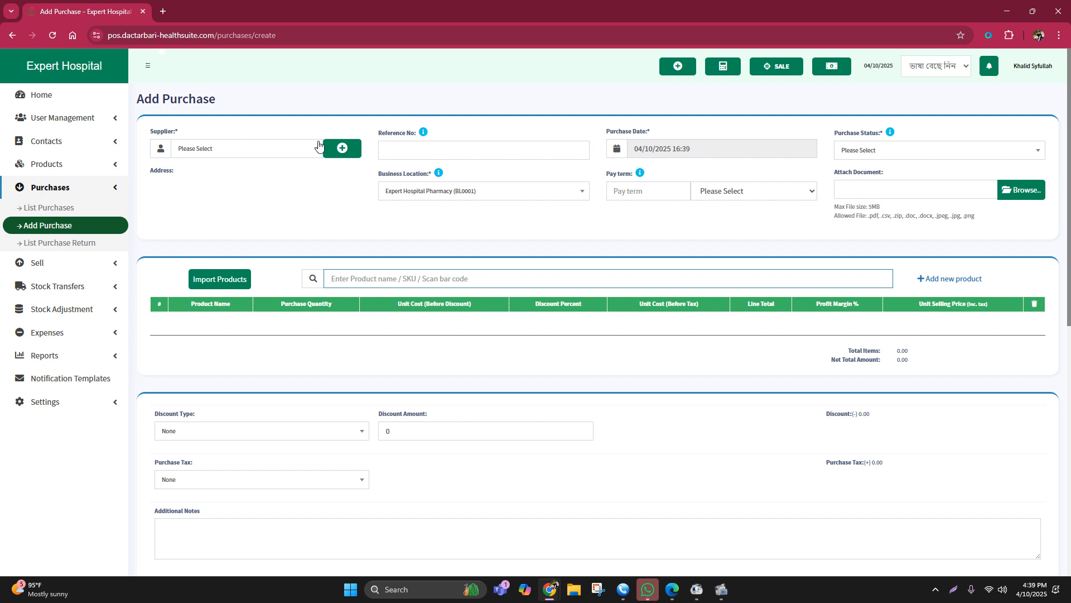
{"action": "left_click", "coordinate": [198, 157]}
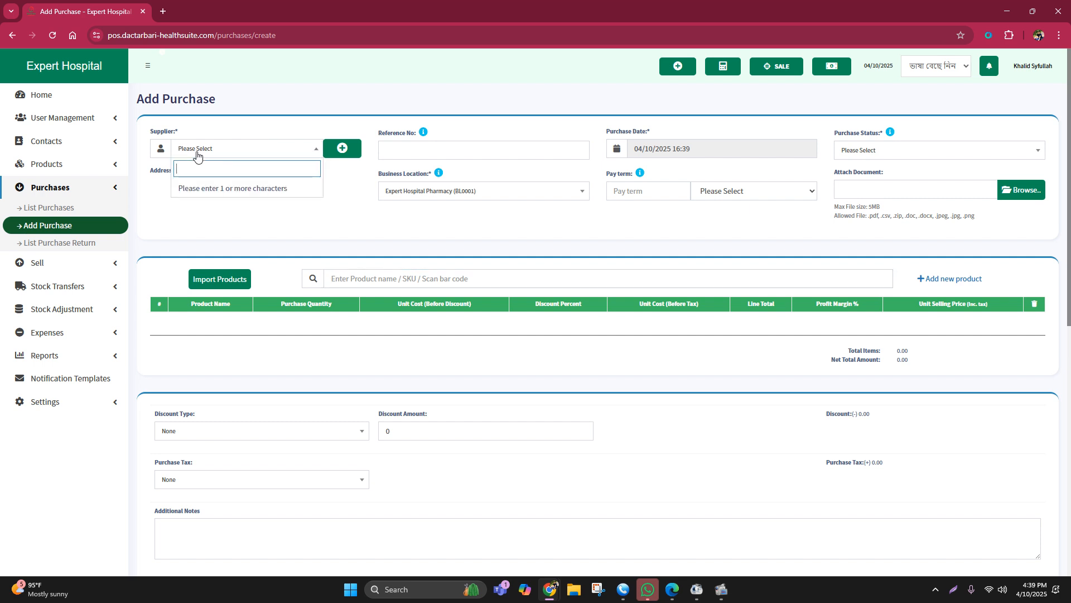
{"action": "left_click", "coordinate": [201, 218]}
{"action": "left_click", "coordinate": [182, 153]}
{"action": "type", "text": "gen"}
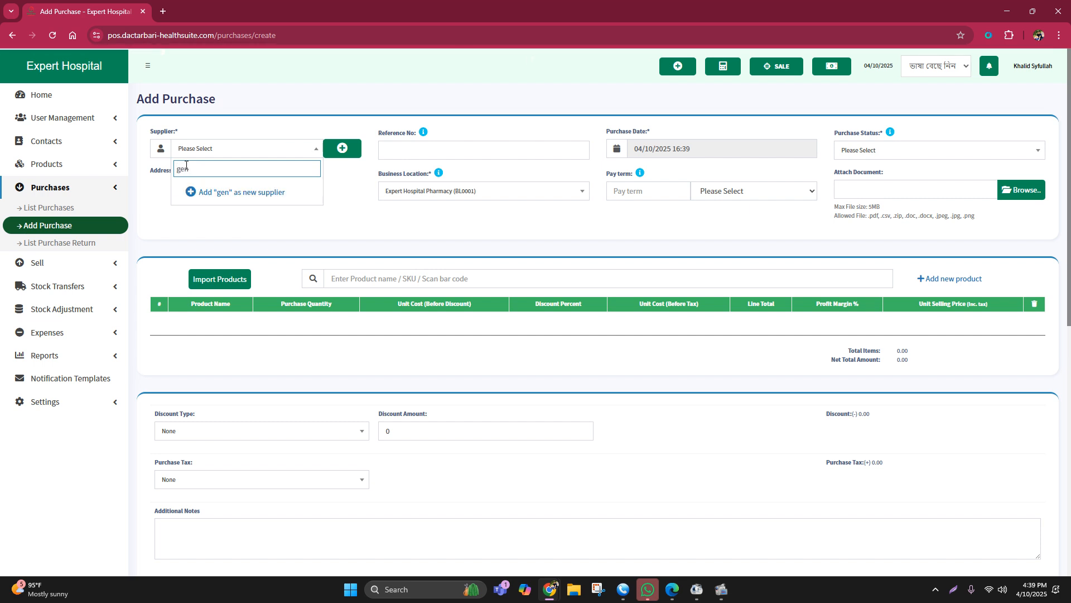
{"action": "key", "text": "BackSpace"}
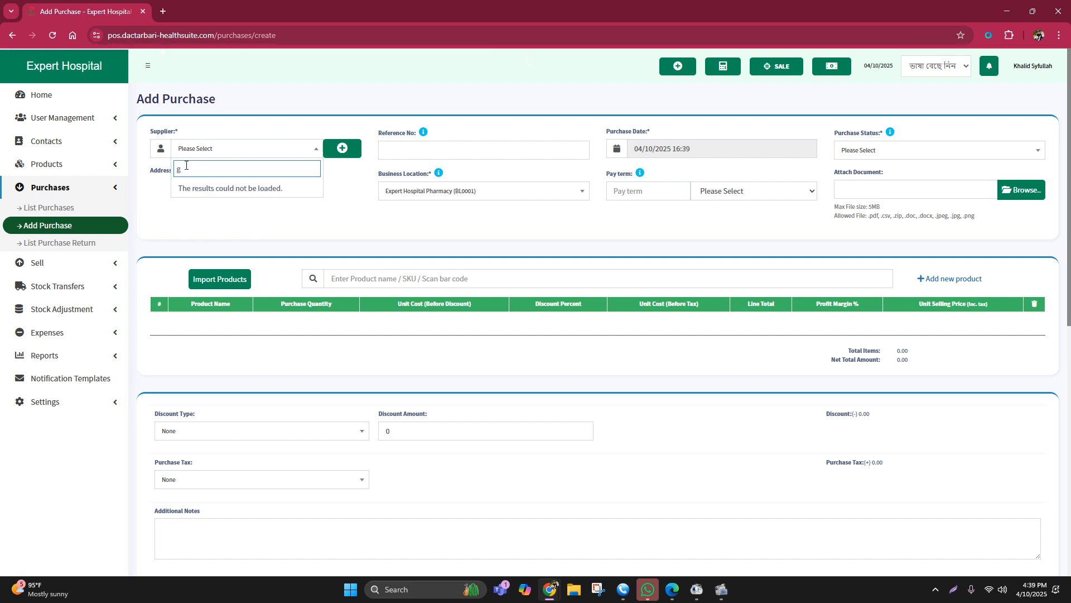
{"action": "key", "text": "BackSpace"}
Step: Open google.com in a new browser tab
{"action": "left_click", "coordinate": [162, 11]}
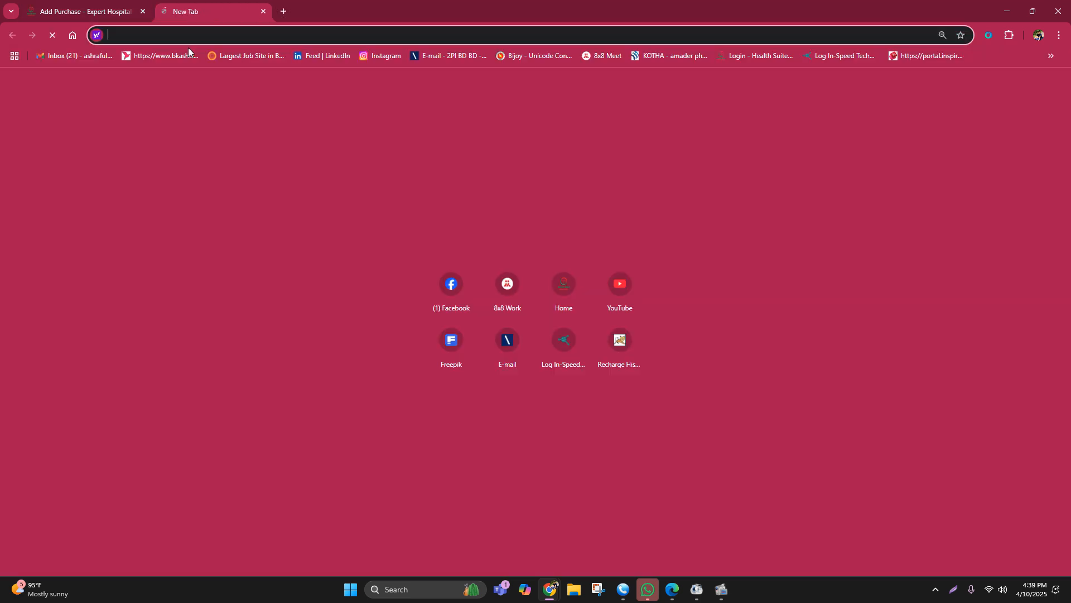
{"action": "type", "text": "google.com"}
{"action": "key", "text": "Return"}
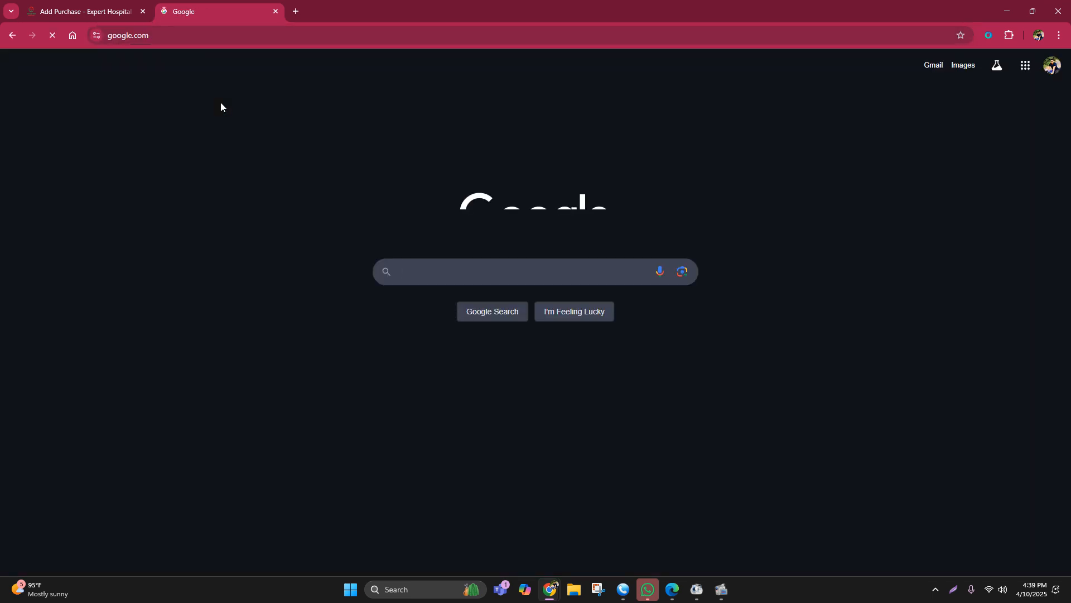
{"action": "type", "text": "ge"}
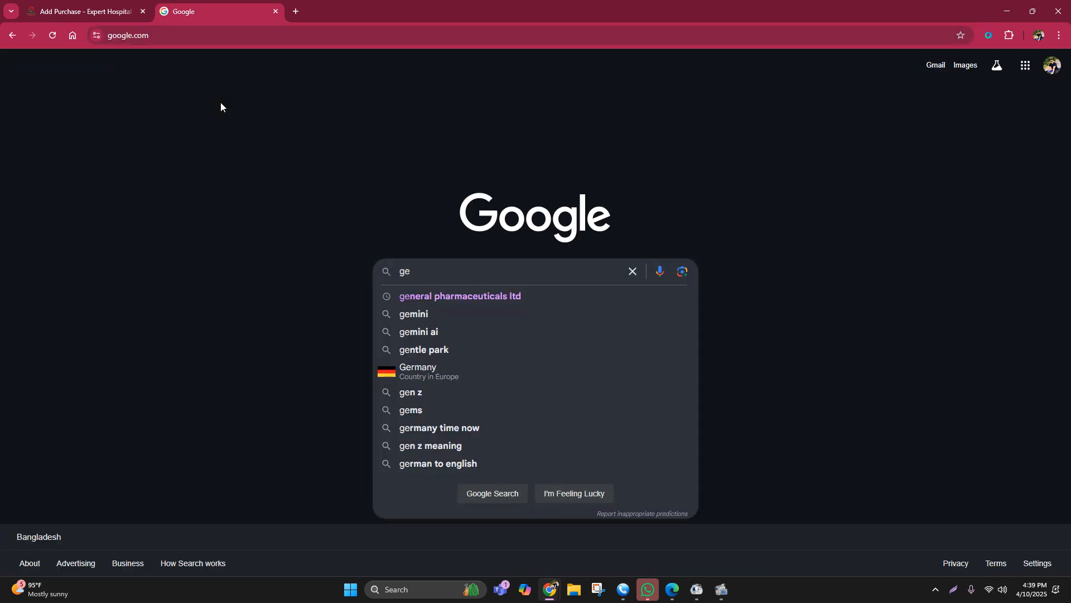
{"action": "left_click", "coordinate": [510, 314]}
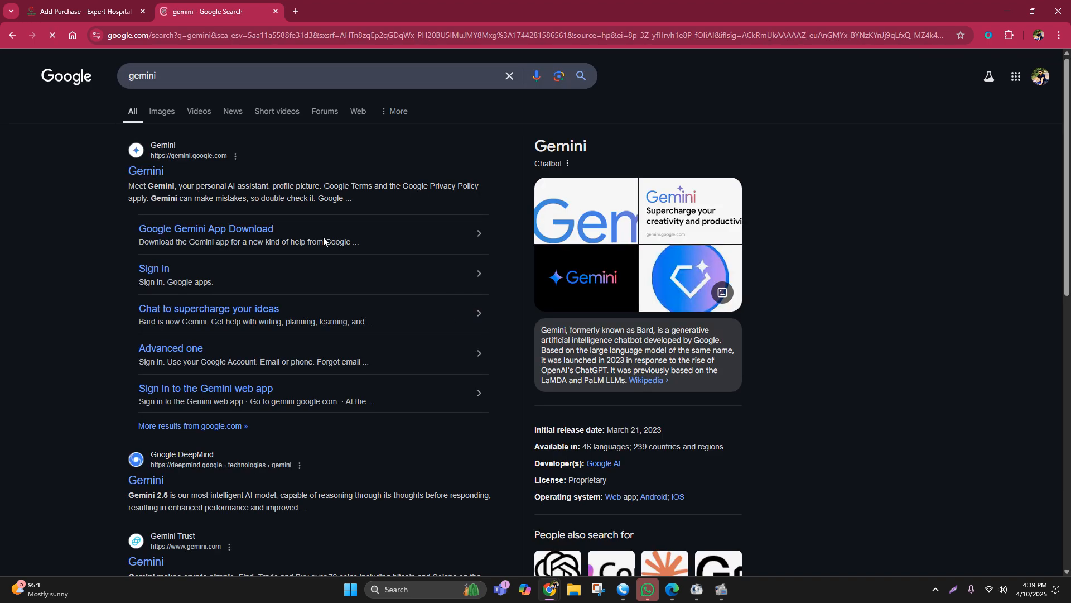
{"action": "left_click", "coordinate": [12, 35]}
Step: Search Google for "general pharmaceuticals ltd" and select the company name in the search query
{"action": "left_click", "coordinate": [414, 278]}
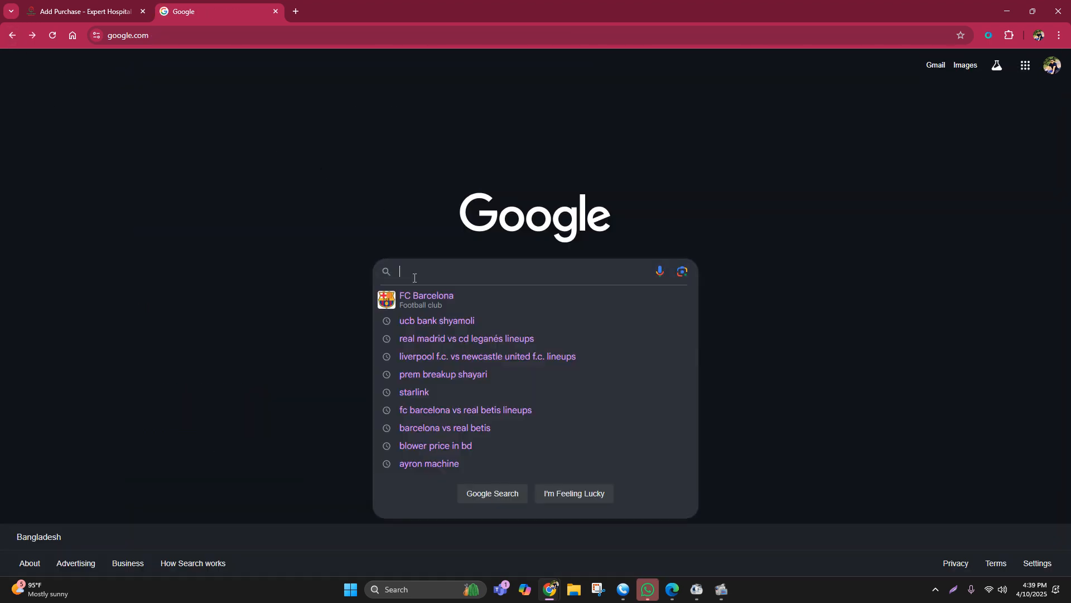
{"action": "type", "text": "m"}
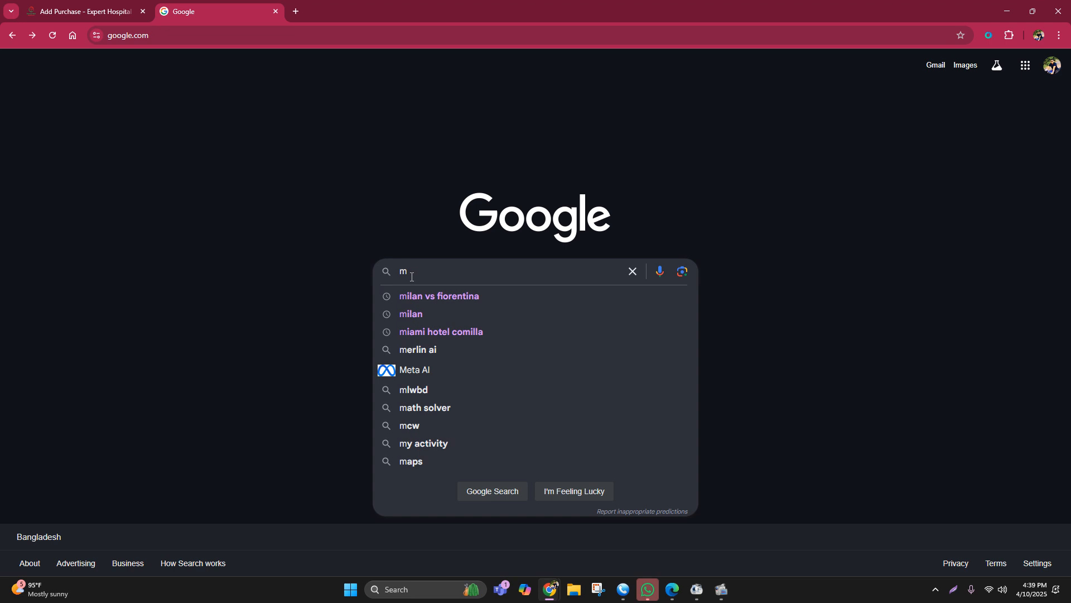
{"action": "key", "text": "BackSpace"}
{"action": "type", "text": "gen"}
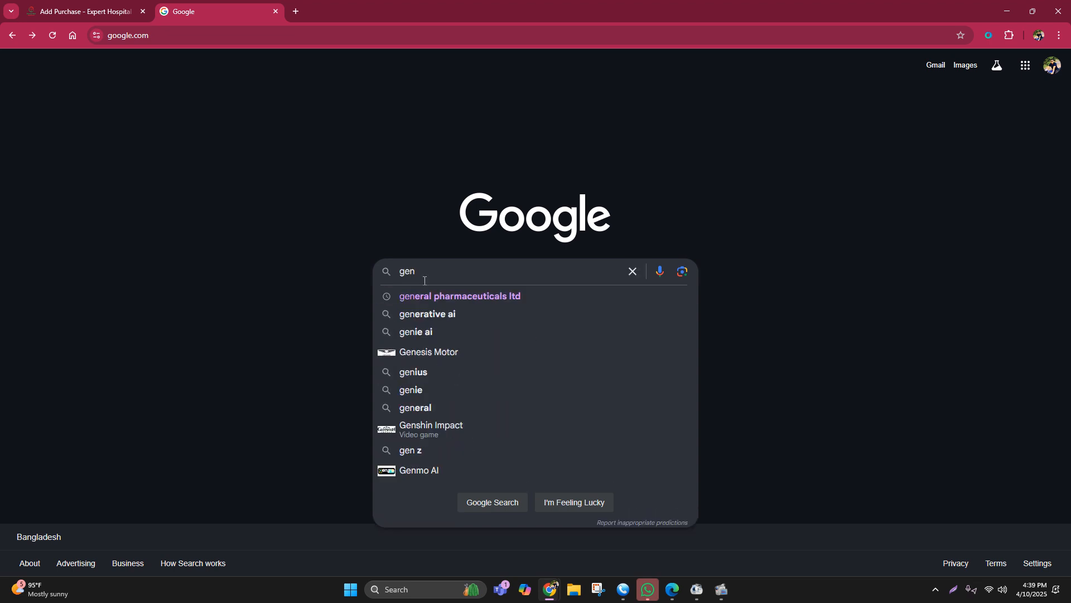
{"action": "left_click", "coordinate": [466, 300]}
{"action": "left_click_drag", "start_coordinate": [245, 77], "coordinate": [113, 71]}
{"action": "key", "text": "ctrl+c"}
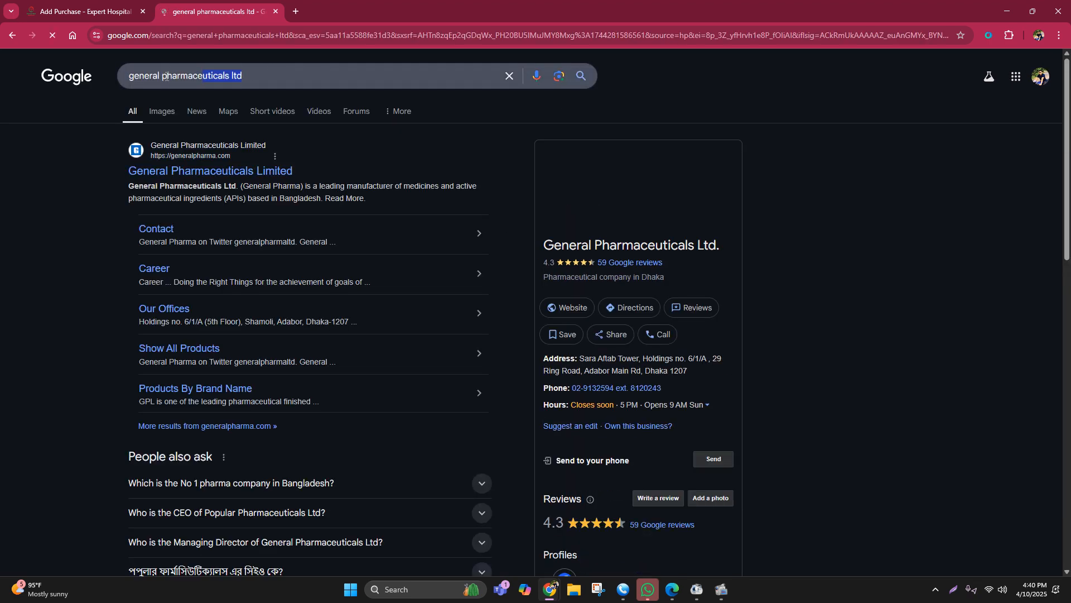
Step: Return to the purchase entry and start a new supplier contact of type Business with the business name general pharmaceuticals ltd
{"action": "left_click", "coordinate": [122, 8]}
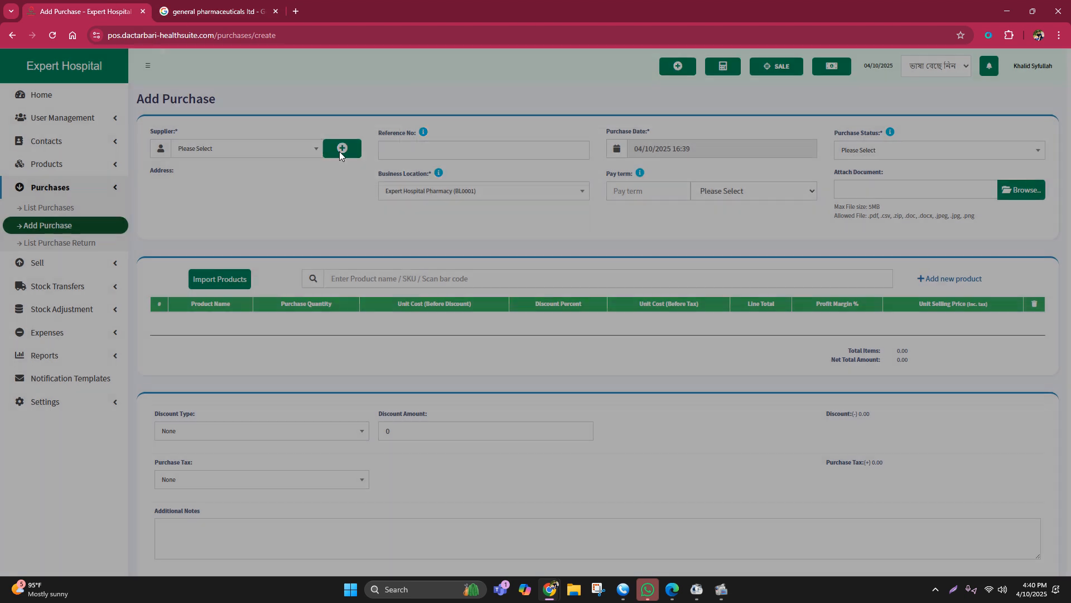
{"action": "left_click", "coordinate": [340, 152]}
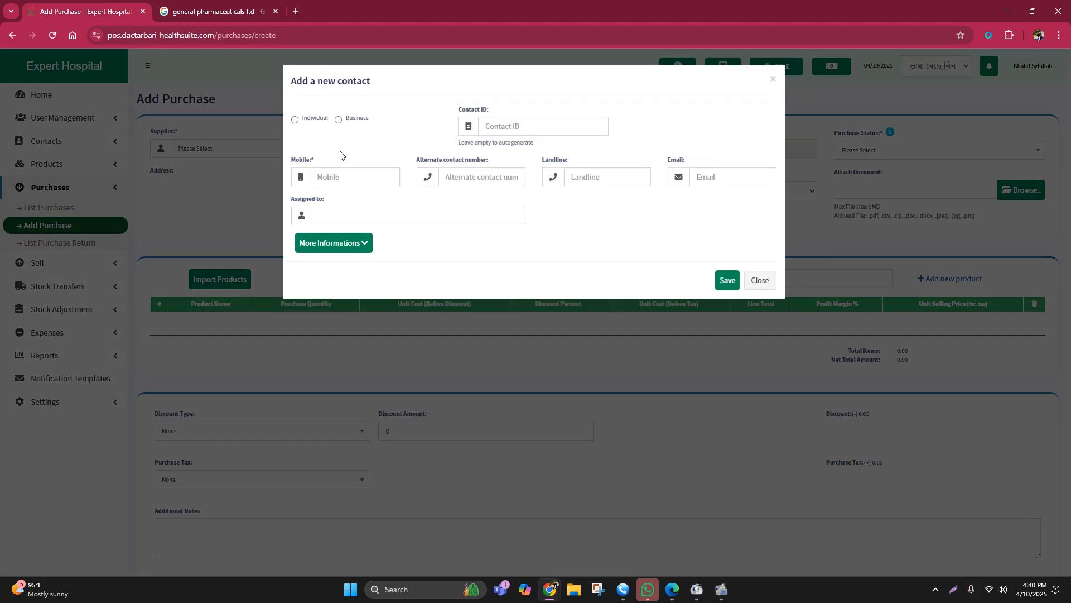
{"action": "left_click", "coordinate": [337, 122]}
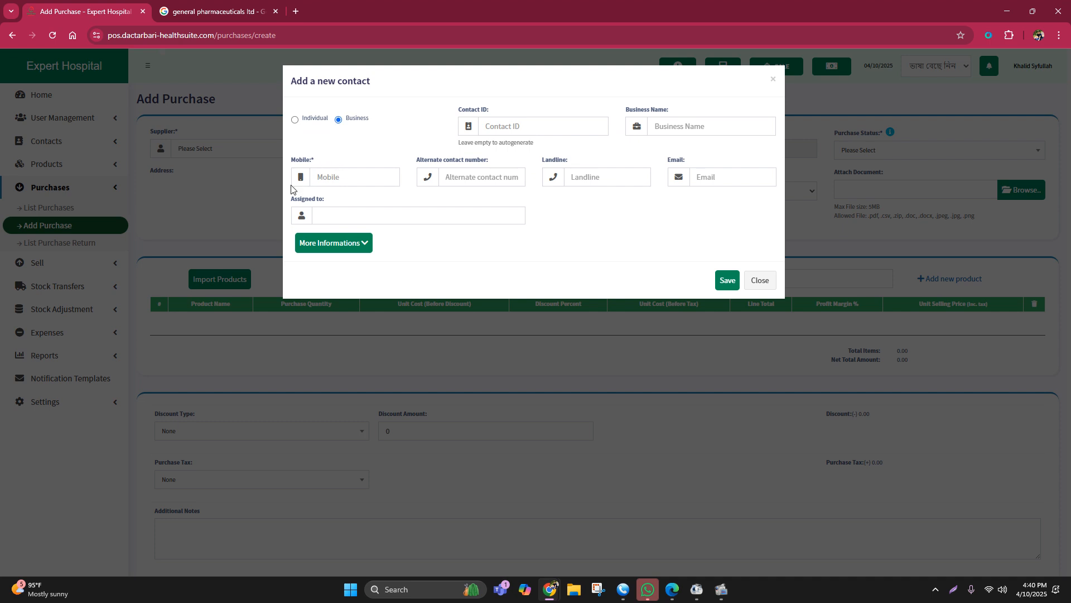
{"action": "left_click", "coordinate": [666, 128]}
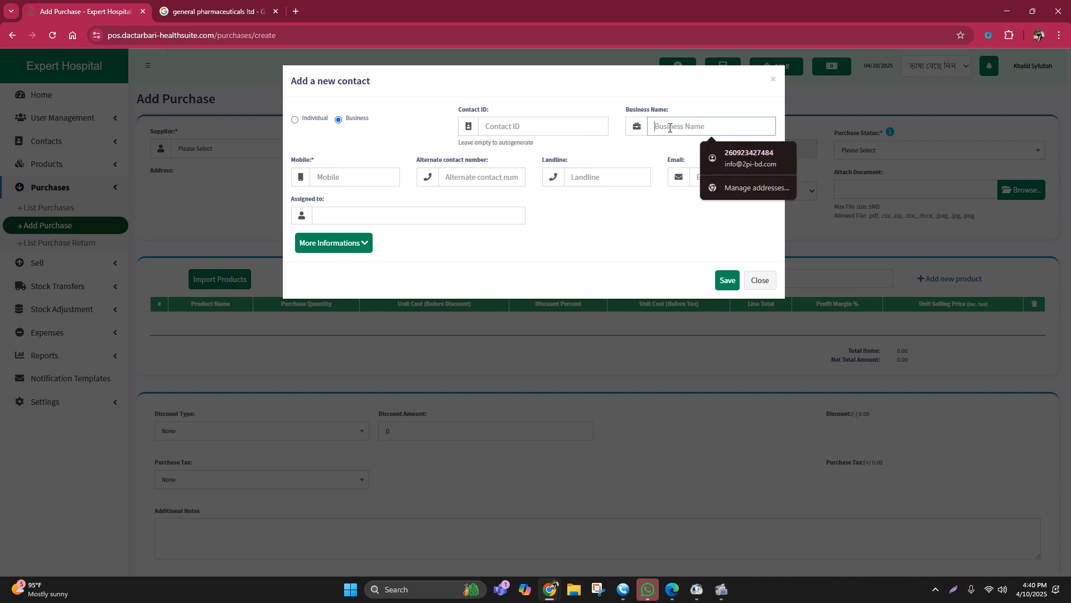
{"action": "key", "text": "ctrl+v"}
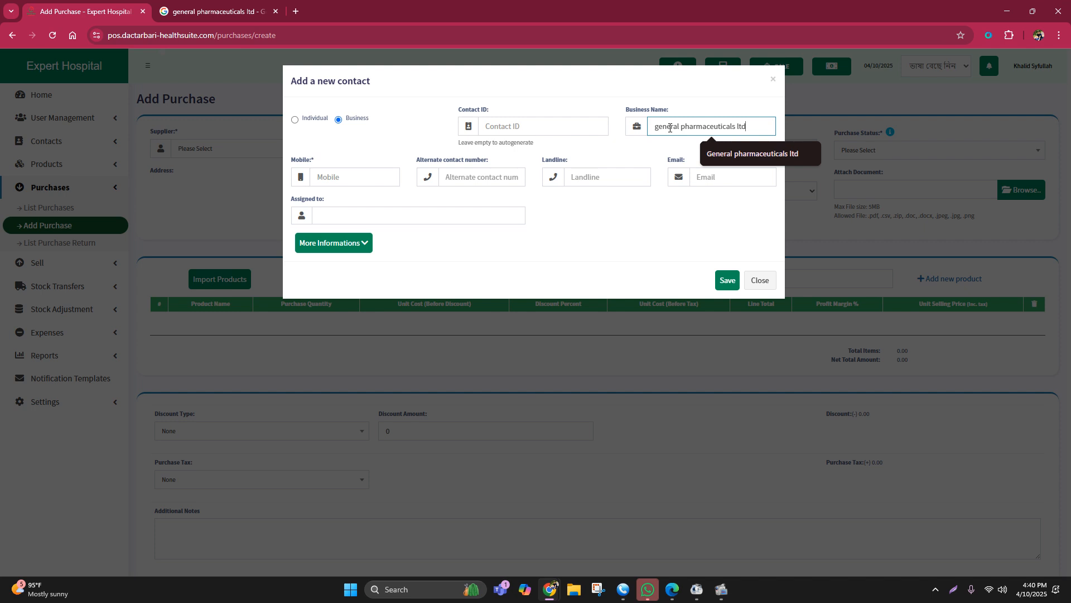
Step: Enter the supplier's mobile number and save the new contact as the purchase's supplier
{"action": "left_click", "coordinate": [322, 170]}
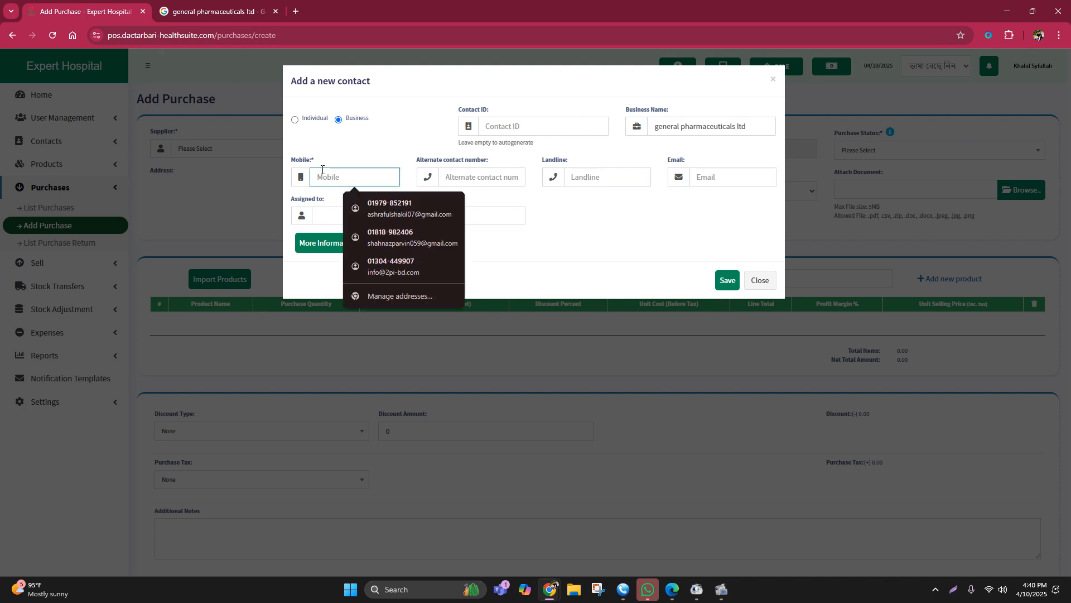
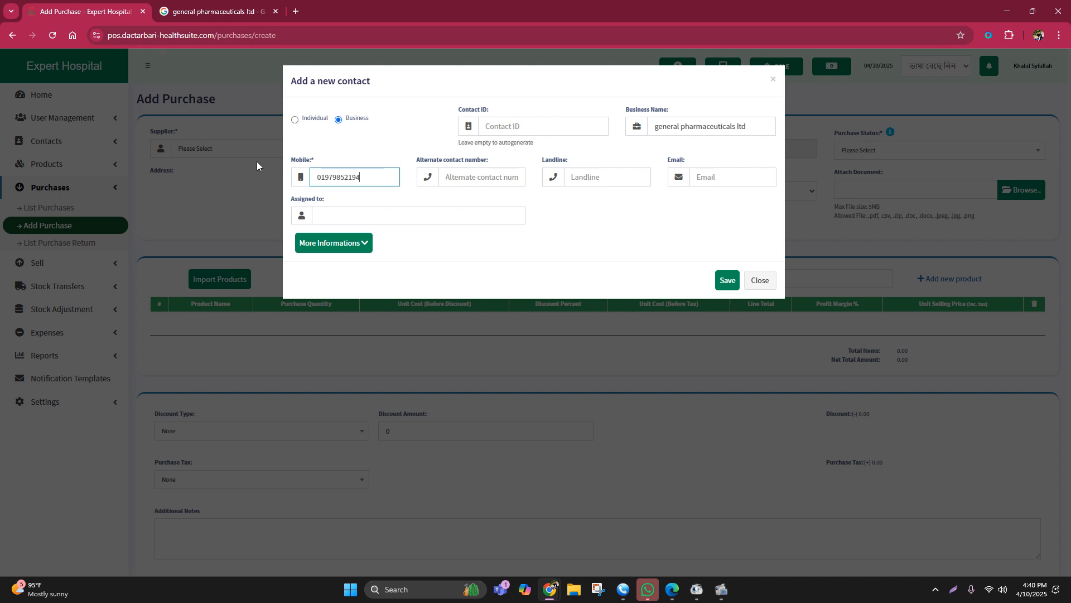
{"action": "left_click", "coordinate": [725, 281]}
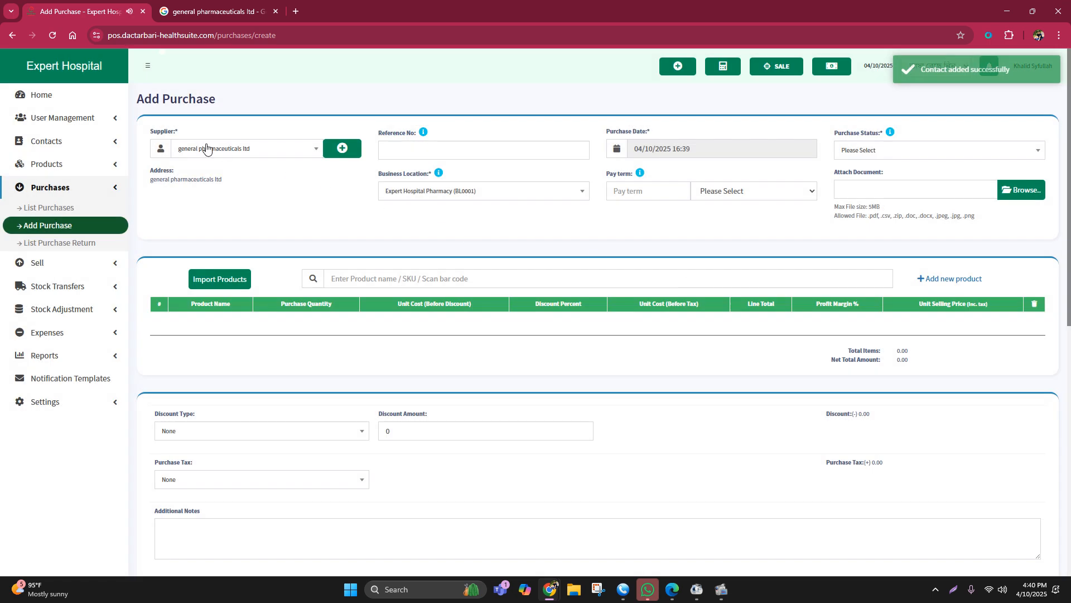
Step: Set the purchase's reference number to GPL10042025 and its purchase status to Received
{"action": "left_click", "coordinate": [395, 151]}
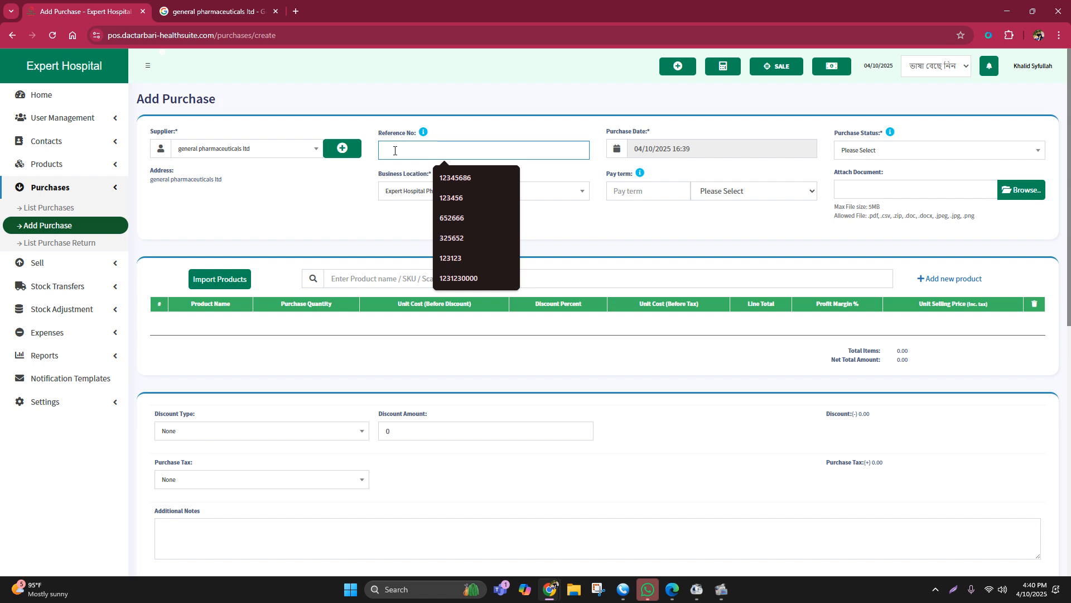
{"action": "type", "text": "G"}
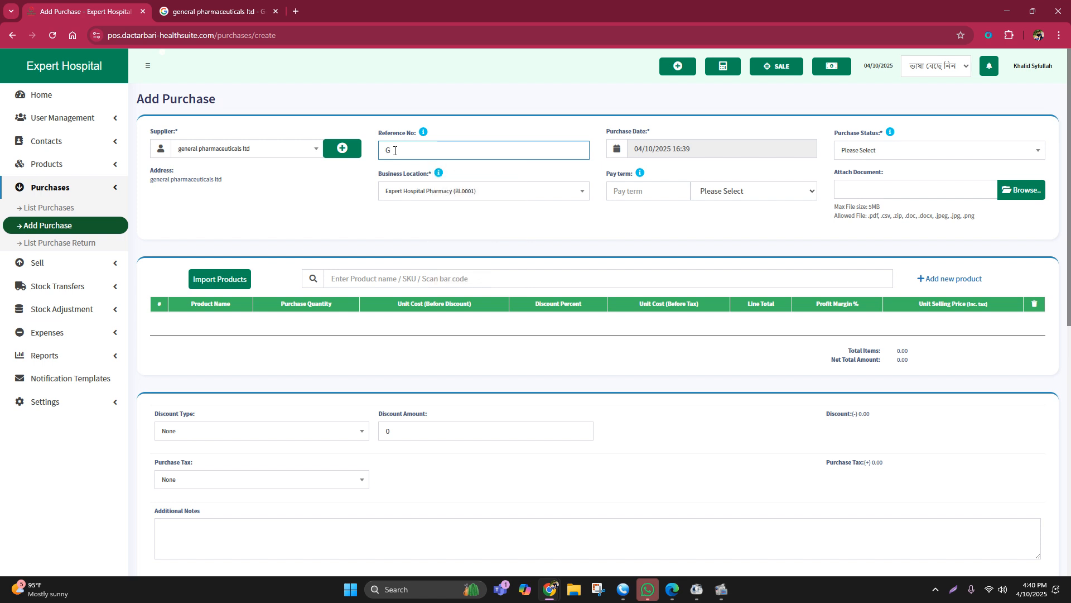
{"action": "type", "text": "PL"}
{"action": "type", "text": "10042025"}
{"action": "left_click", "coordinate": [395, 150]}
{"action": "type", "text": "L"}
{"action": "left_click", "coordinate": [453, 156]}
{"action": "left_click", "coordinate": [859, 151]}
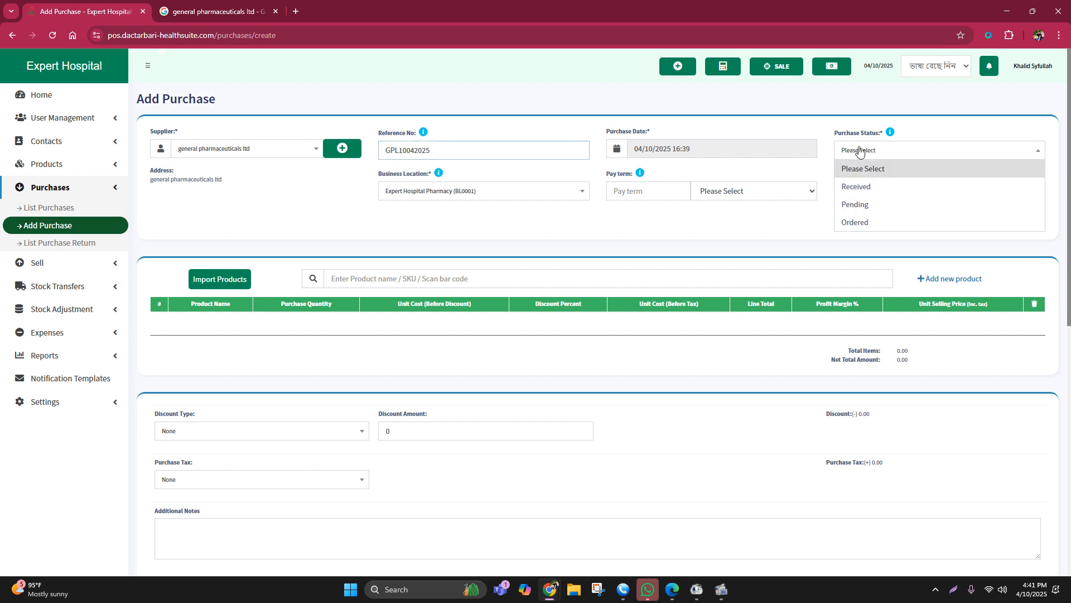
{"action": "left_click", "coordinate": [858, 187]}
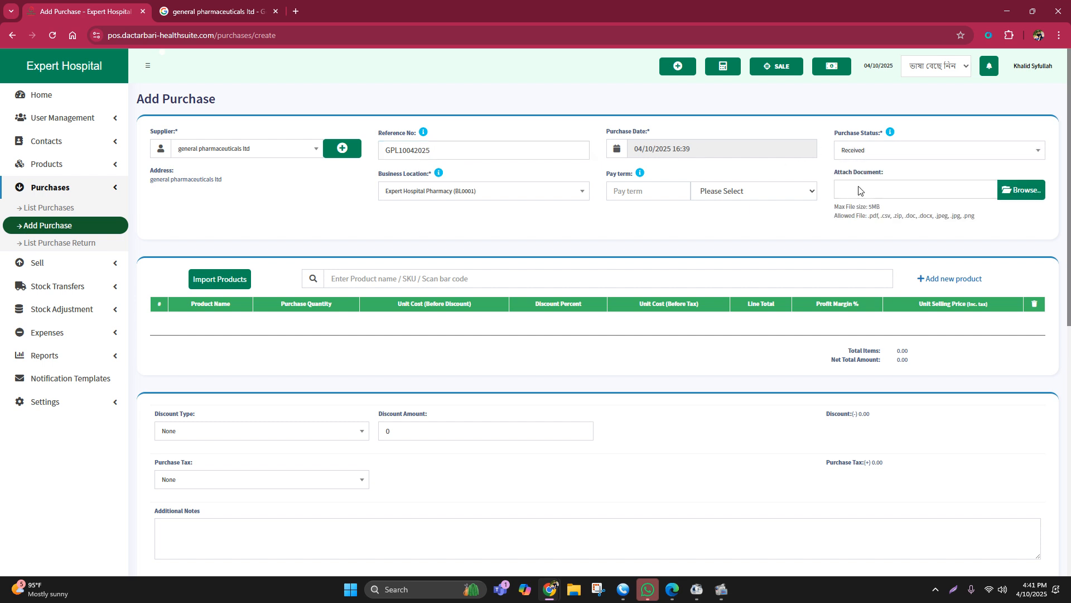
Step: Search the products for "sergel" and add Sergel 20 (Capsule) and Sergel Mups 20 (Tablet) to the purchase
{"action": "left_click", "coordinate": [363, 284]}
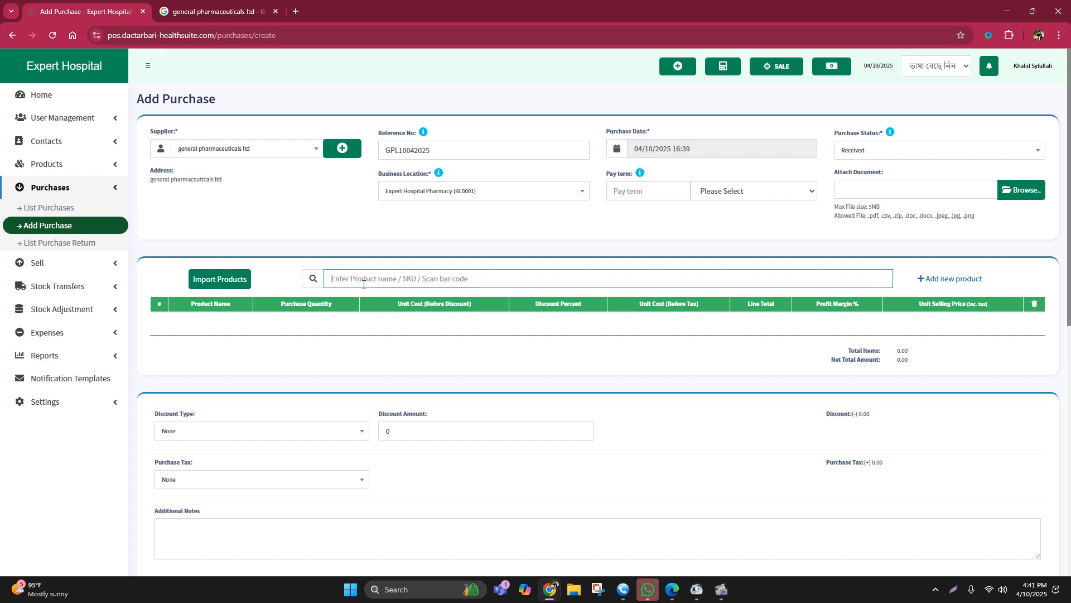
{"action": "type", "text": "s"}
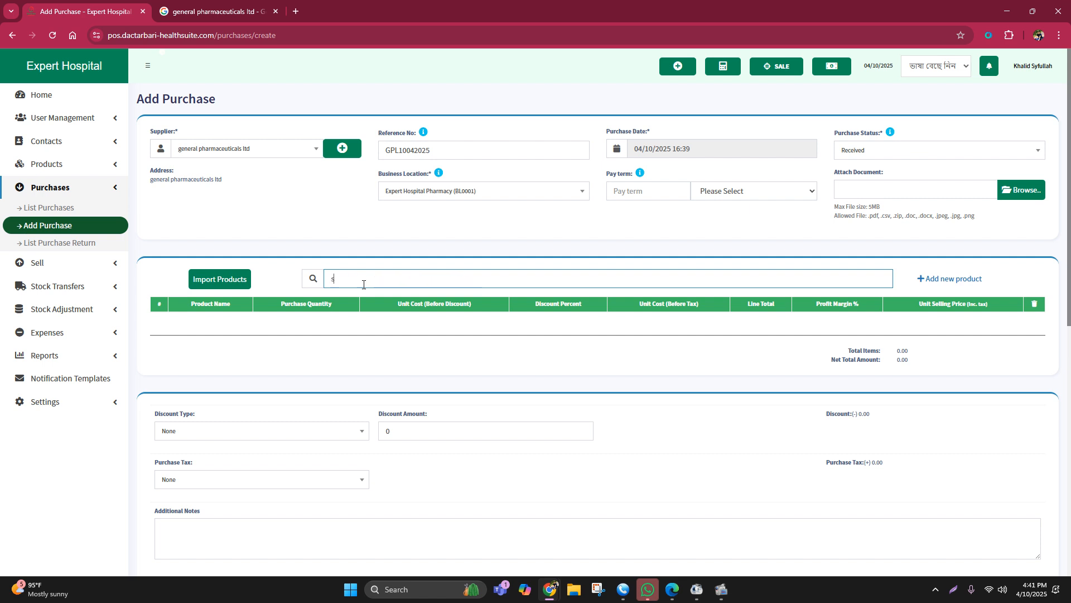
{"action": "type", "text": "ergel"}
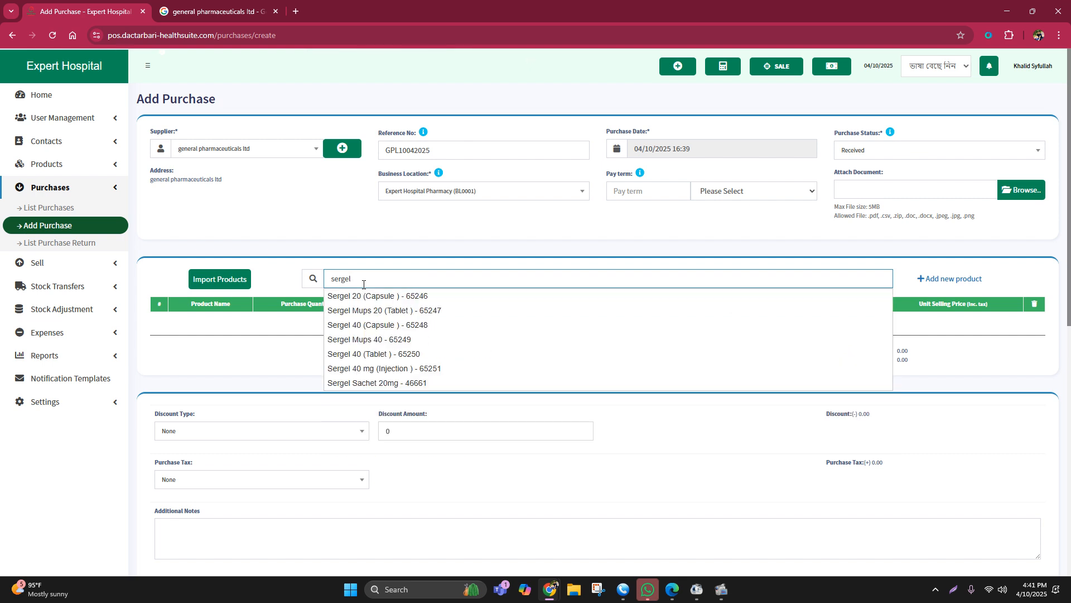
{"action": "left_click_drag", "start_coordinate": [372, 282], "coordinate": [313, 281]}
{"action": "key", "text": "ctrl+c"}
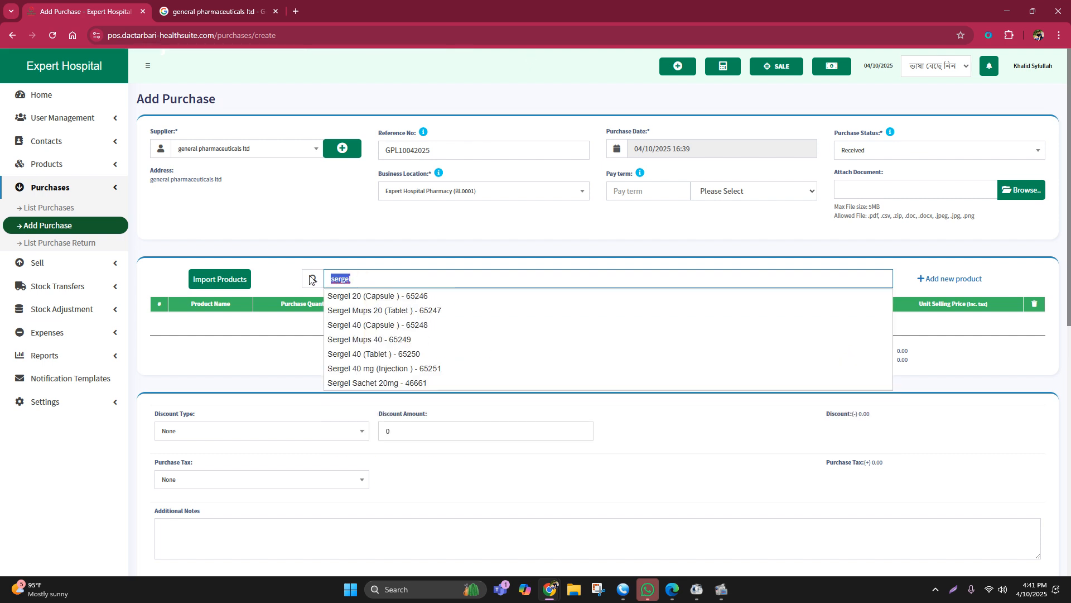
{"action": "left_click", "coordinate": [395, 295]}
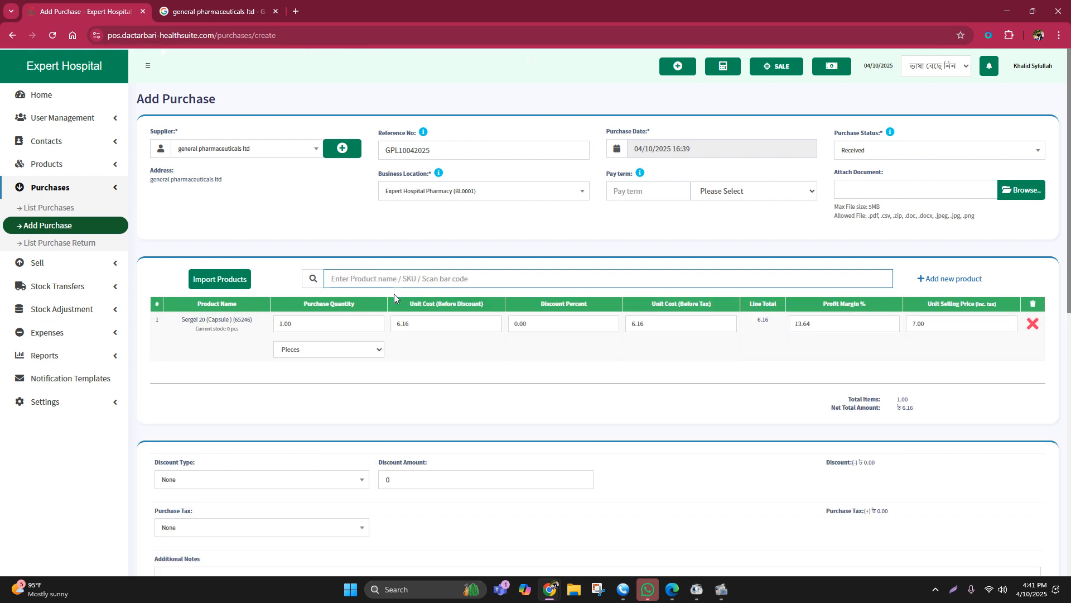
{"action": "key", "text": "ctrl+v"}
{"action": "left_click", "coordinate": [396, 307]}
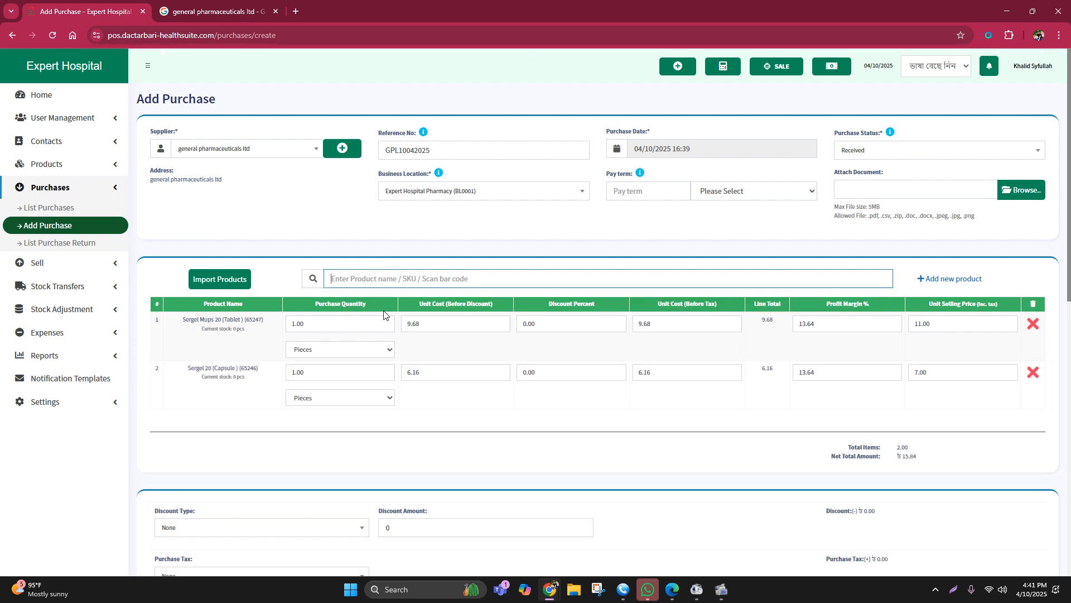
Step: Add Sergel Mups 40, Sergel 40 (Tablet) and Sergel 40 mg (Injection) to the purchase from the "sergel" search
{"action": "key", "text": "ctrl+v"}
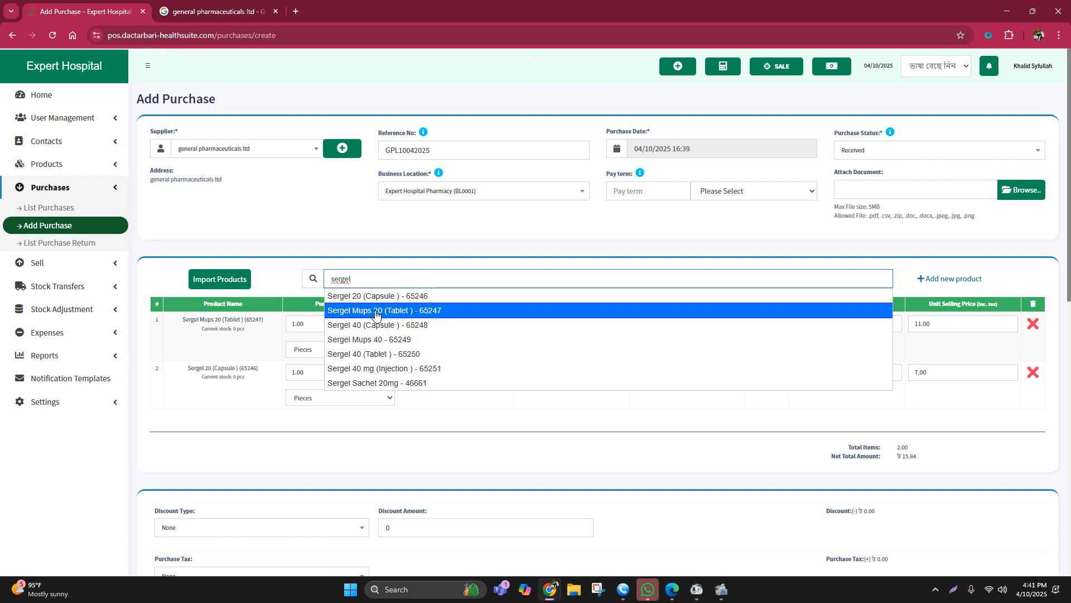
{"action": "left_click", "coordinate": [381, 340]}
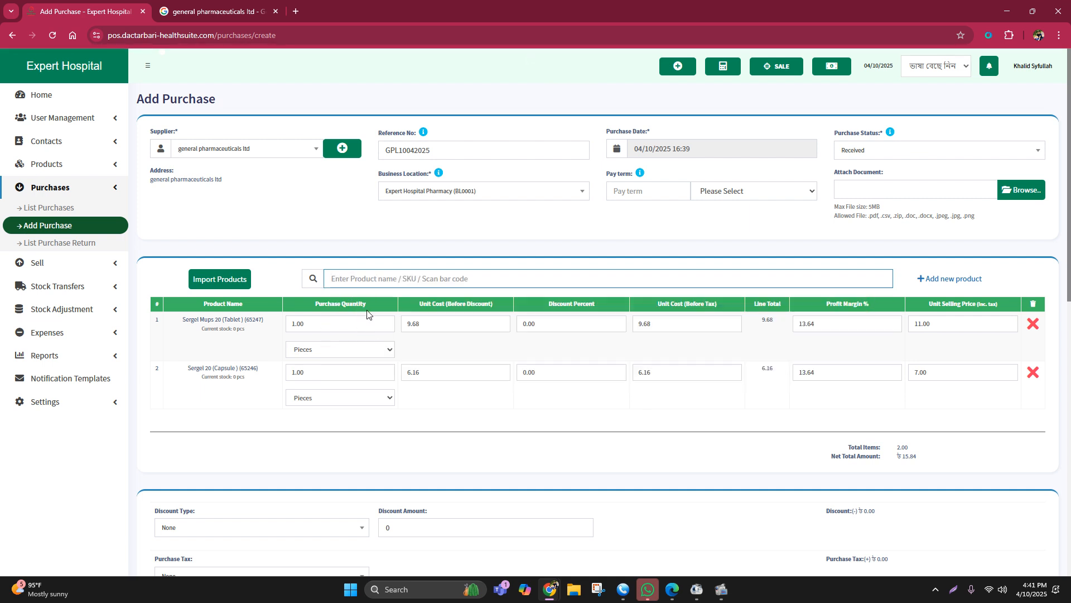
{"action": "key", "text": "ctrl+v"}
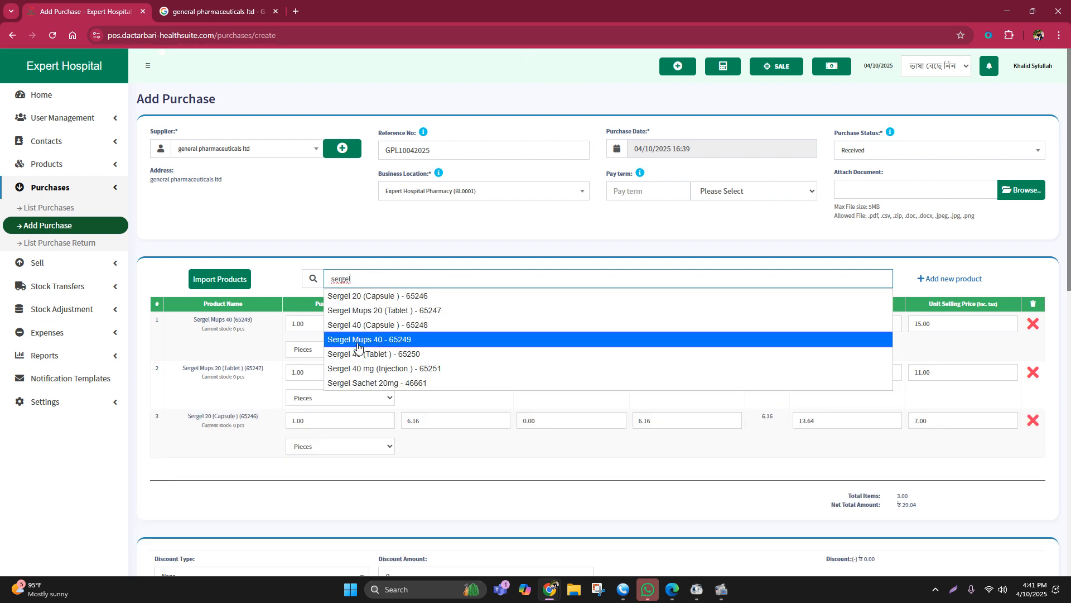
{"action": "left_click", "coordinate": [358, 352]}
{"action": "key", "text": "ctrl+v"}
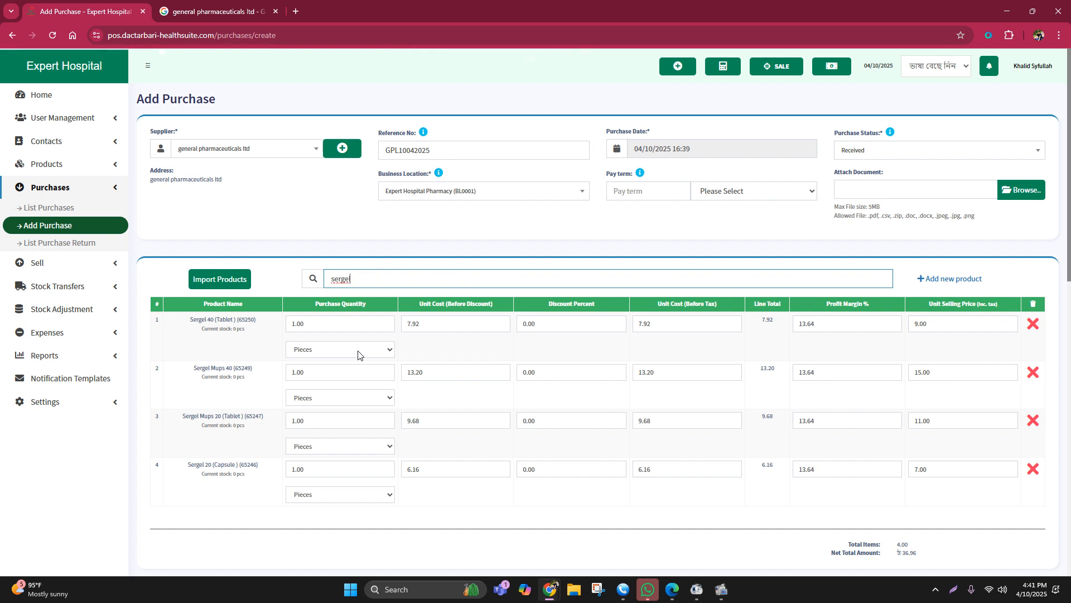
{"action": "left_click", "coordinate": [376, 383]}
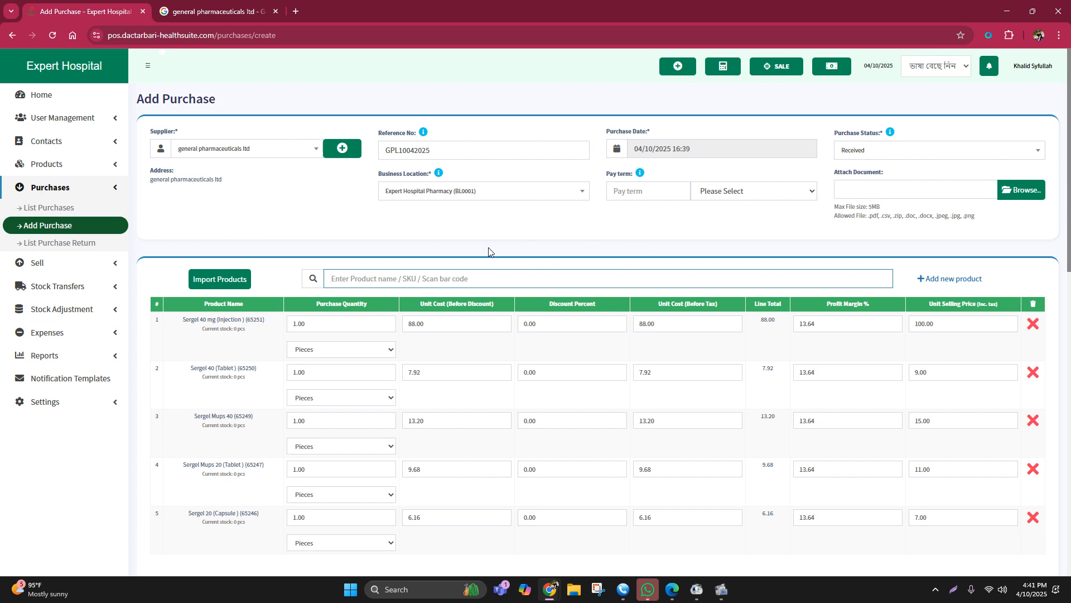
Step: Set the purchase quantities to 50 for Sergel 40 mg (Injection), 400 for Sergel 40 (Tablet) and 400 for Sergel Mups 40
{"action": "scroll", "coordinate": [489, 251], "scroll_direction": "down", "scroll_amount": 1}
{"action": "left_click_drag", "start_coordinate": [327, 249], "coordinate": [294, 249]}
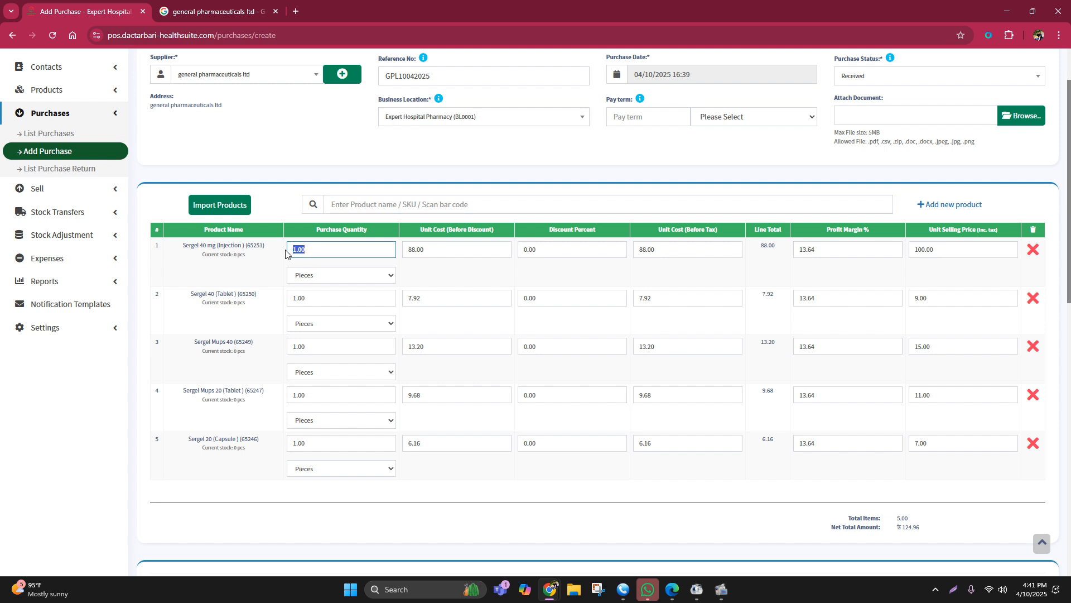
{"action": "type", "text": "50"}
{"action": "left_click_drag", "start_coordinate": [308, 300], "coordinate": [270, 304]}
{"action": "type", "text": "400"}
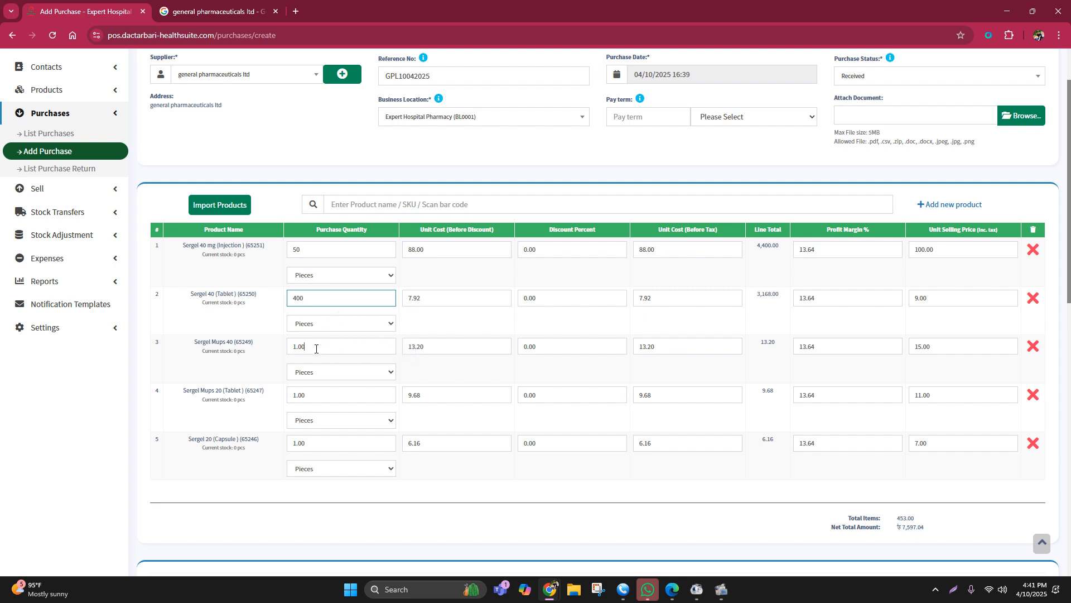
{"action": "left_click_drag", "start_coordinate": [316, 349], "coordinate": [272, 355]}
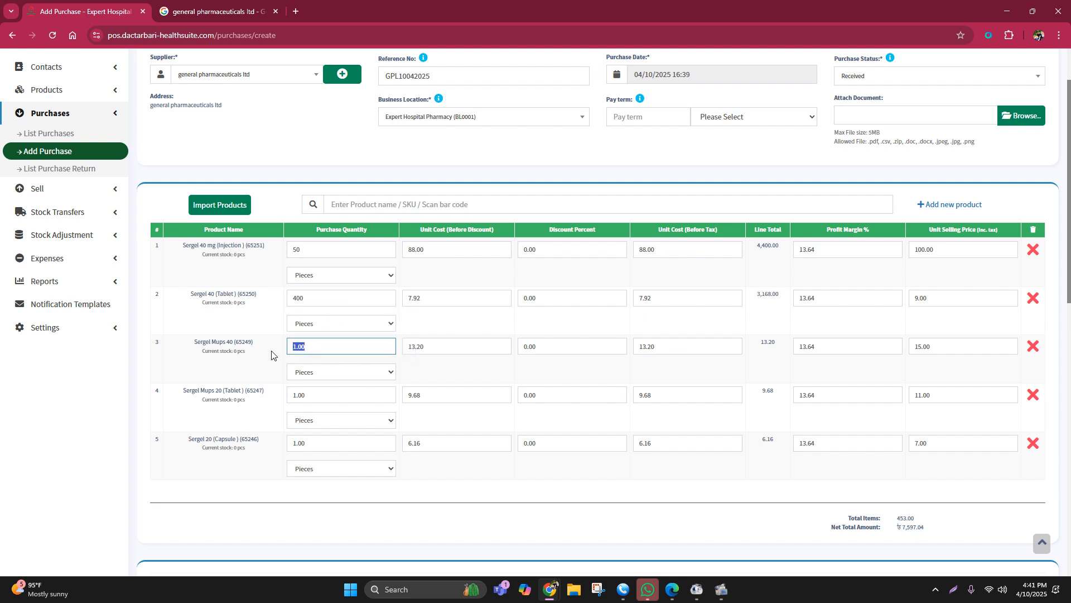
{"action": "type", "text": "400"}
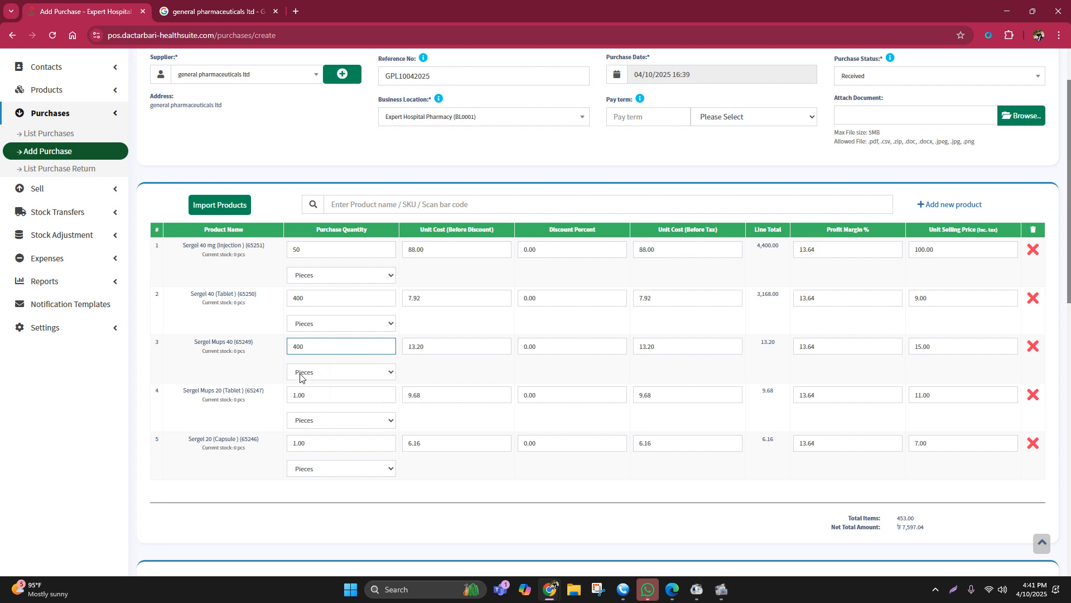
Step: Set the purchase quantities of Sergel Mups 20 (Tablet) and Sergel 20 (Capsule) to 500 each
{"action": "left_click_drag", "start_coordinate": [306, 395], "coordinate": [281, 400]}
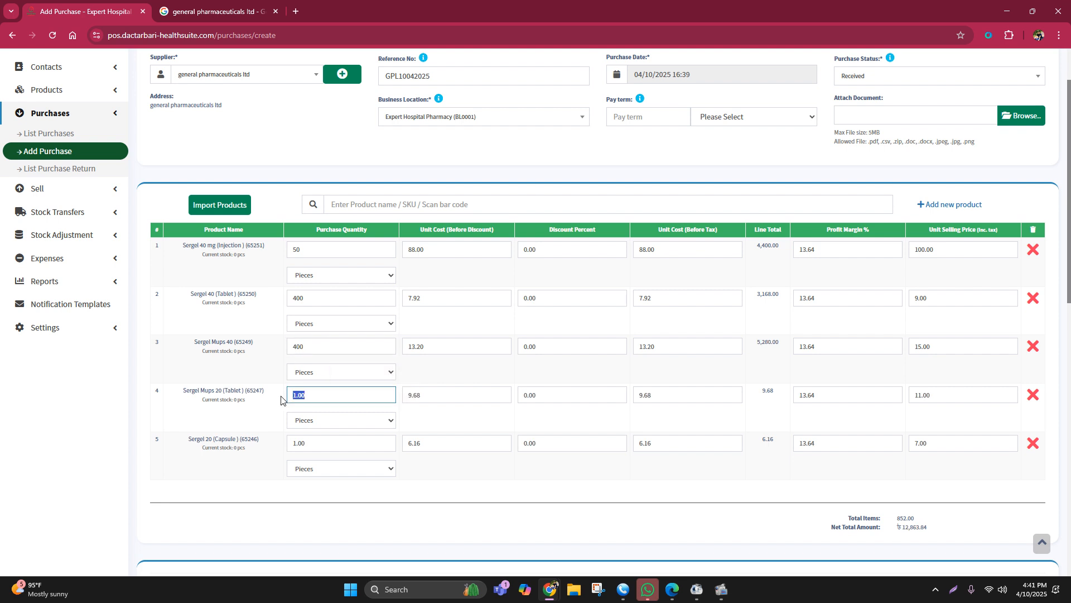
{"action": "type", "text": "500"}
{"action": "left_click_drag", "start_coordinate": [312, 444], "coordinate": [209, 434]}
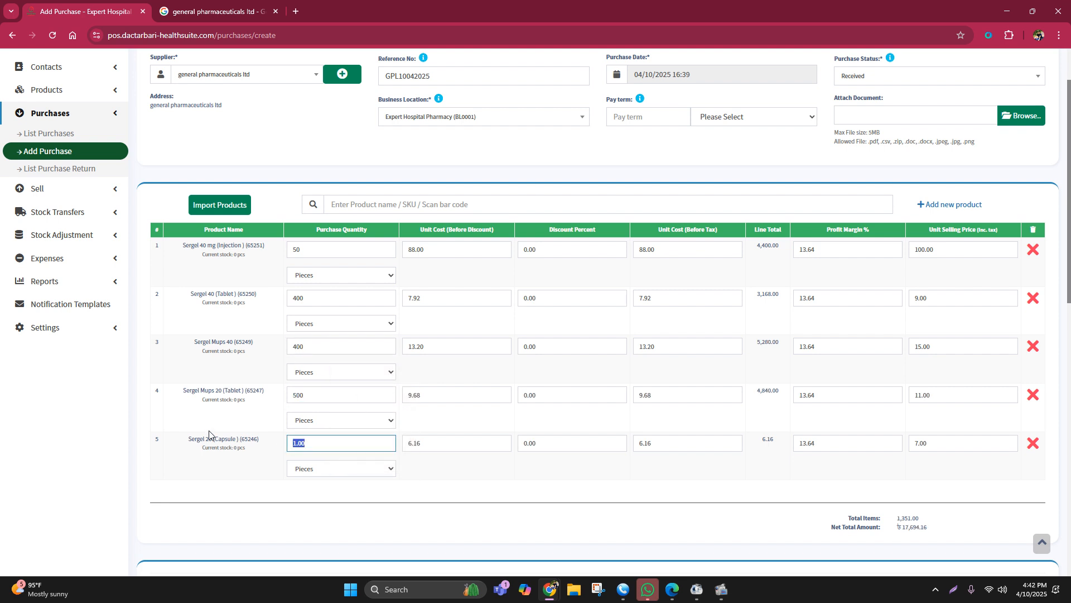
{"action": "type", "text": "500"}
{"action": "left_click", "coordinate": [591, 484]}
Step: Examine the total items and net total amount below the product lines of the purchase
{"action": "scroll", "coordinate": [592, 480], "scroll_direction": "down", "scroll_amount": 4}
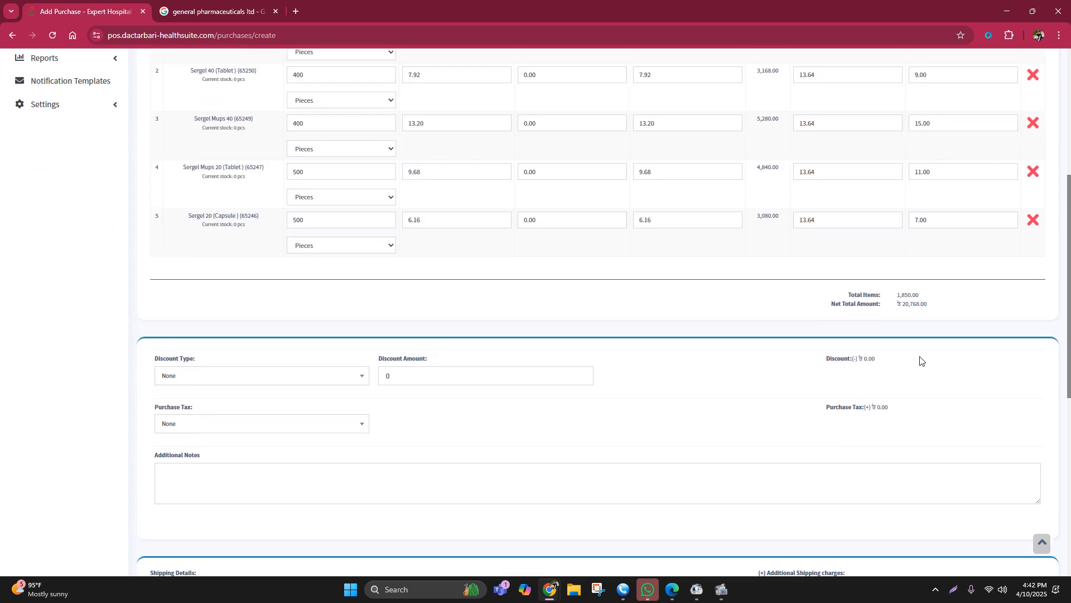
{"action": "left_click_drag", "start_coordinate": [838, 308], "coordinate": [942, 297]}
{"action": "left_click_drag", "start_coordinate": [943, 297], "coordinate": [887, 298]}
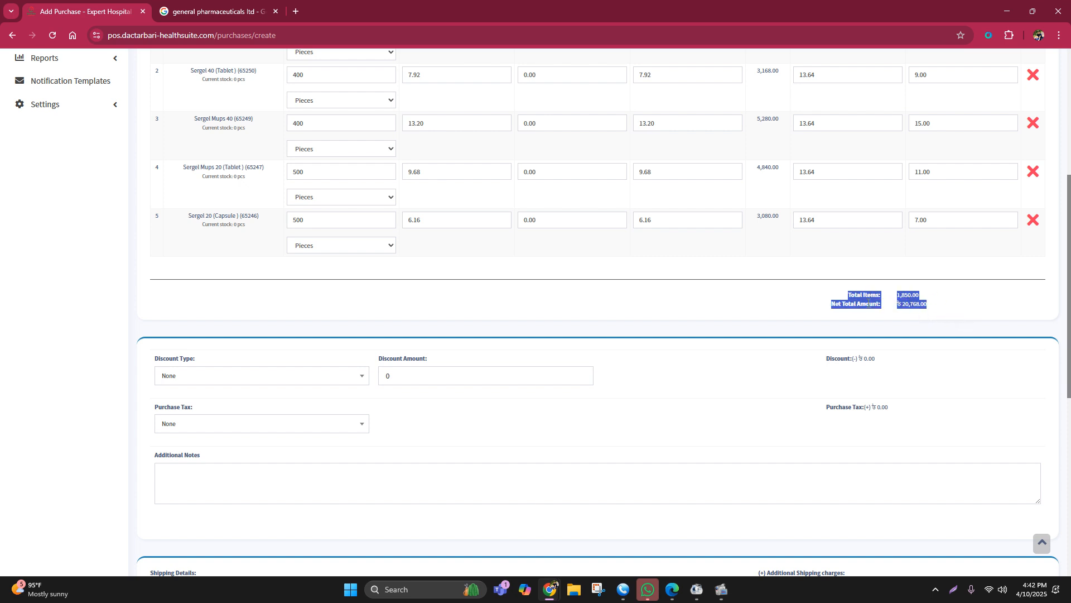
{"action": "left_click_drag", "start_coordinate": [811, 303], "coordinate": [901, 314]}
{"action": "left_click", "coordinate": [942, 305]}
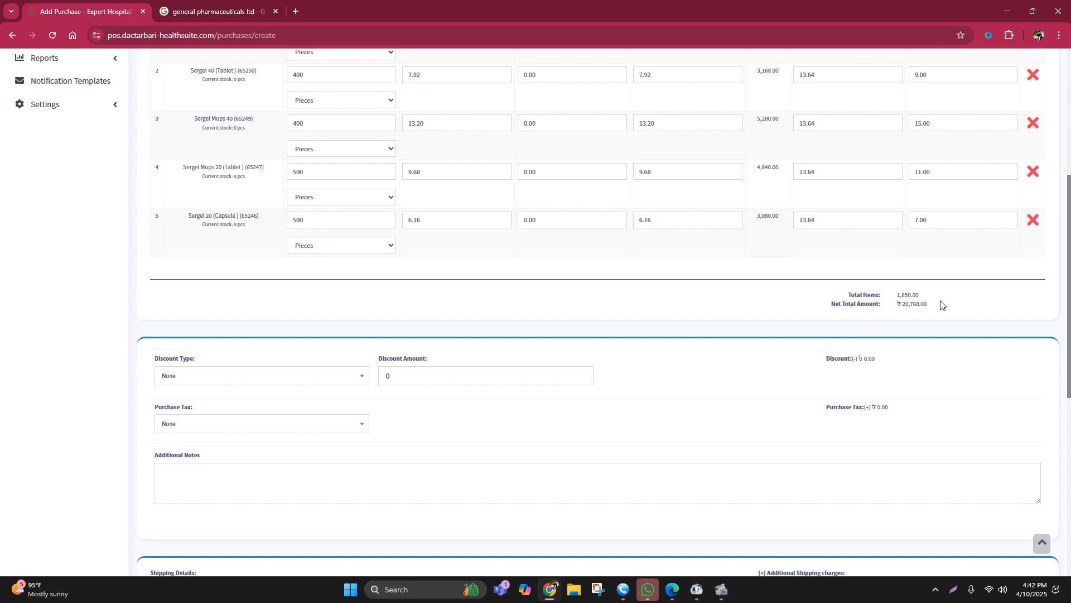
{"action": "scroll", "coordinate": [669, 327], "scroll_direction": "up", "scroll_amount": 1}
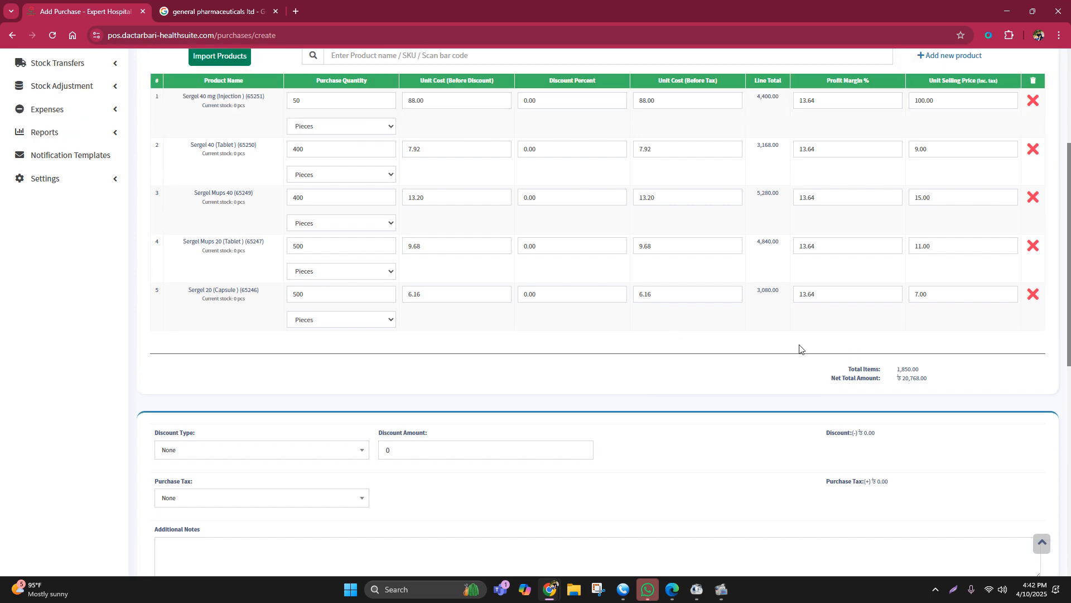
{"action": "scroll", "coordinate": [808, 355], "scroll_direction": "down", "scroll_amount": 1}
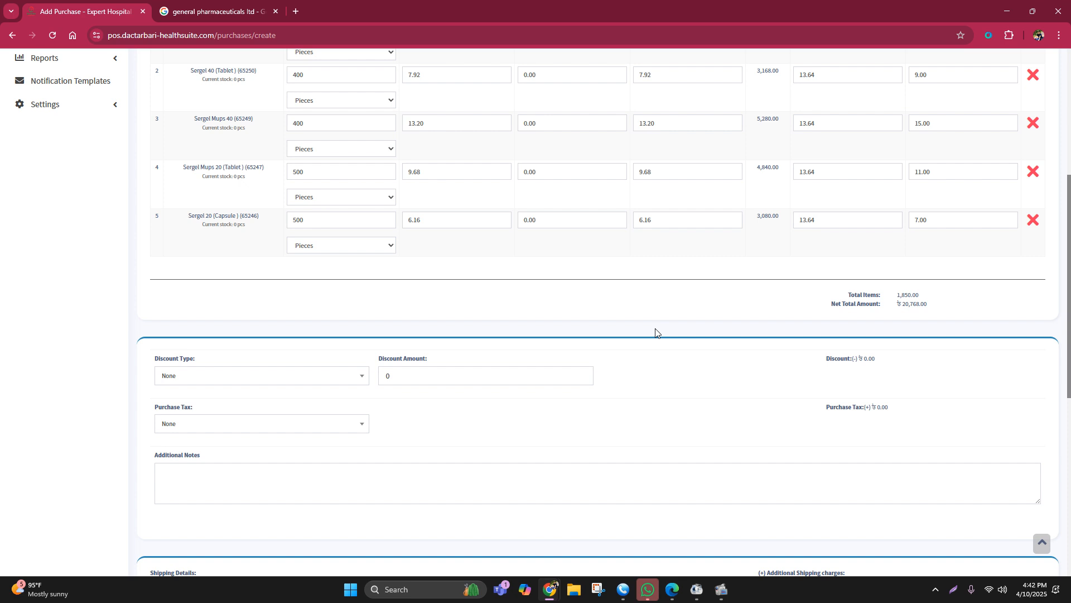
Step: Apply a fixed discount of 768 to the purchase and check the purchase total
{"action": "left_click", "coordinate": [169, 375]}
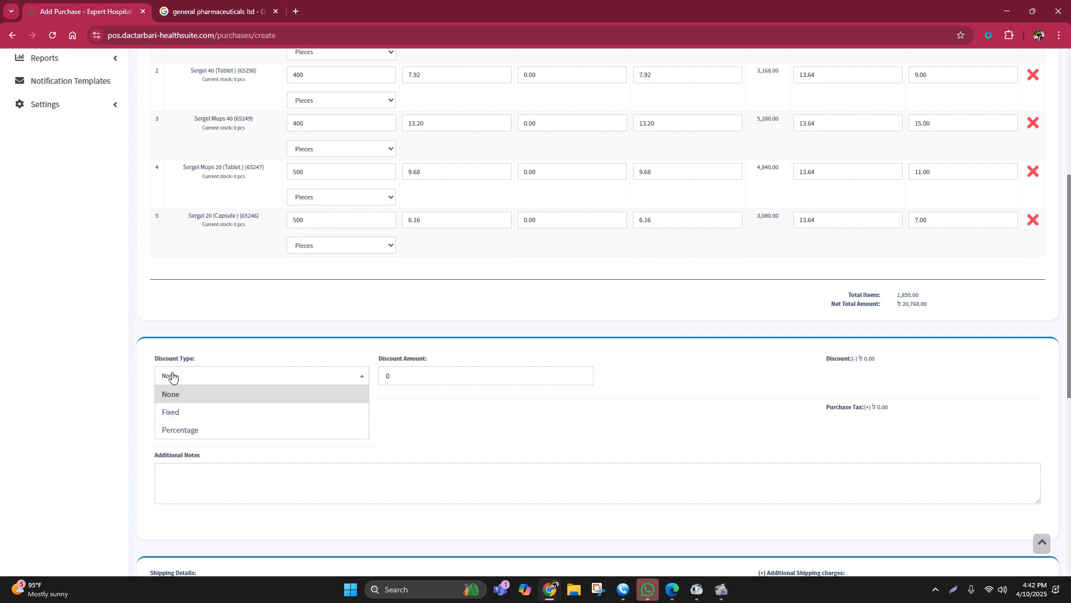
{"action": "left_click", "coordinate": [174, 412]}
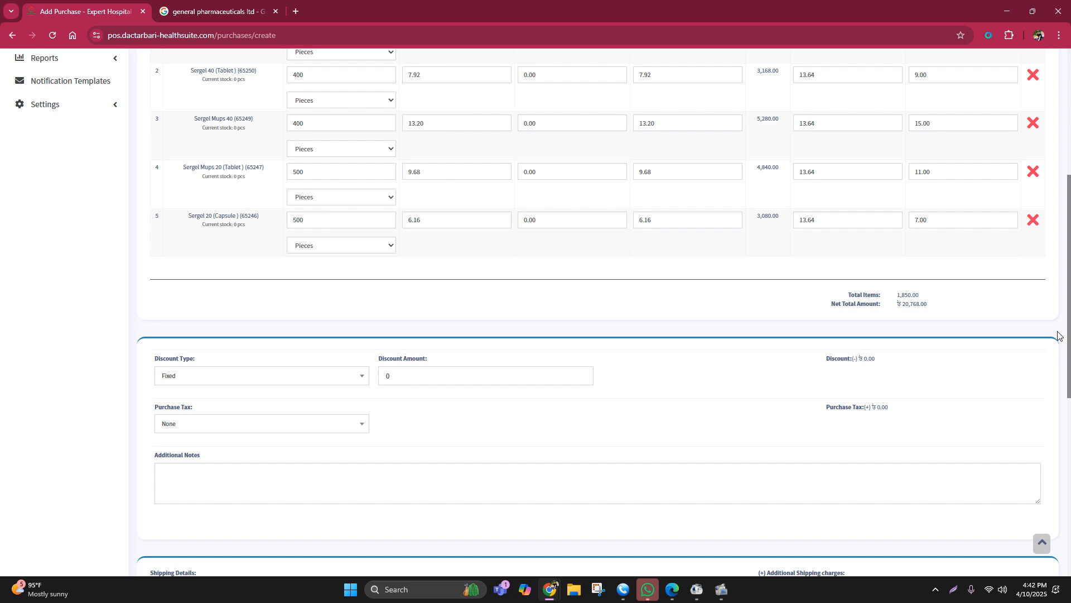
{"action": "left_click_drag", "start_coordinate": [909, 304], "coordinate": [936, 311]}
{"action": "double_click", "coordinate": [390, 371]}
{"action": "type", "text": "7"}
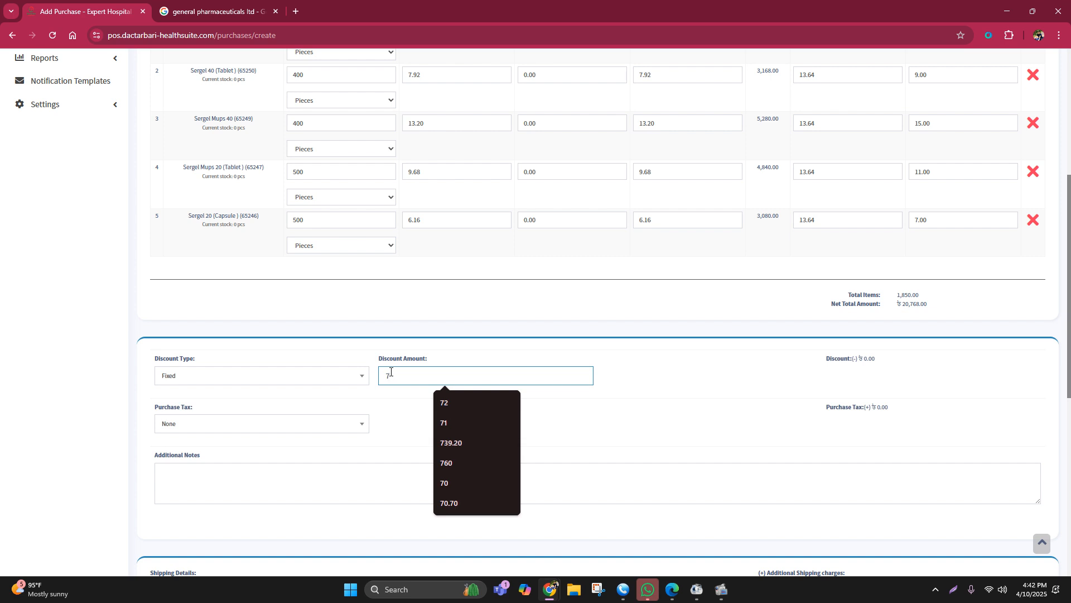
{"action": "type", "text": "68"}
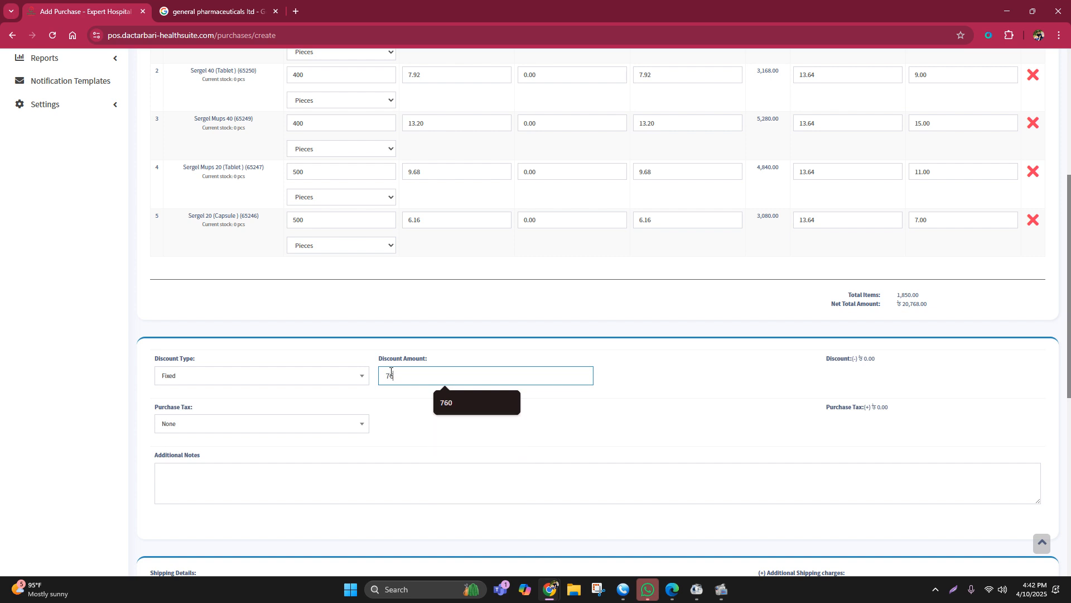
{"action": "left_click", "coordinate": [717, 431]}
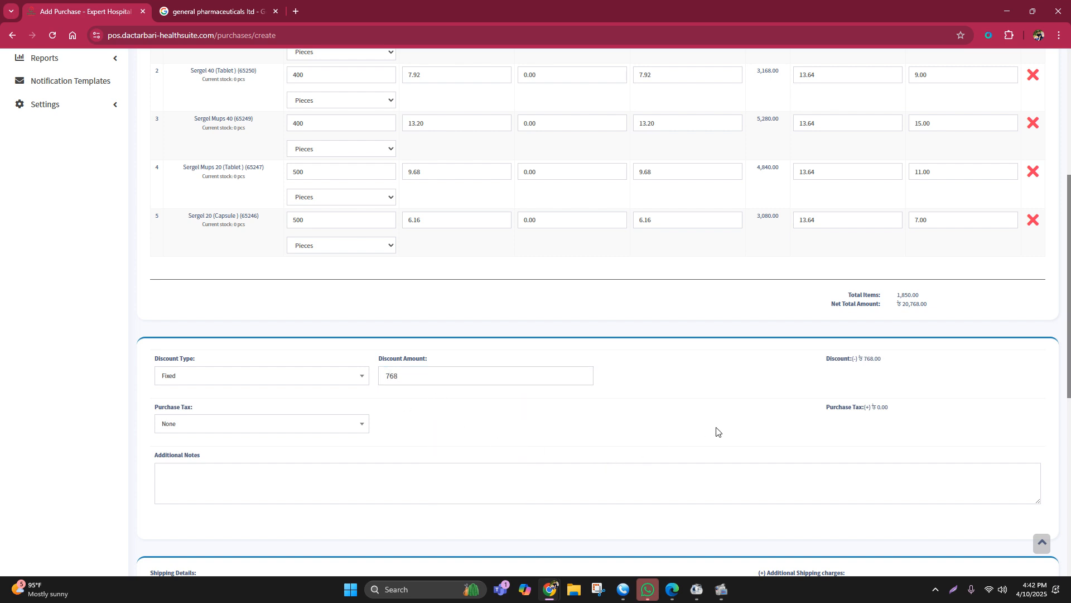
{"action": "scroll", "coordinate": [961, 342], "scroll_direction": "down", "scroll_amount": 5}
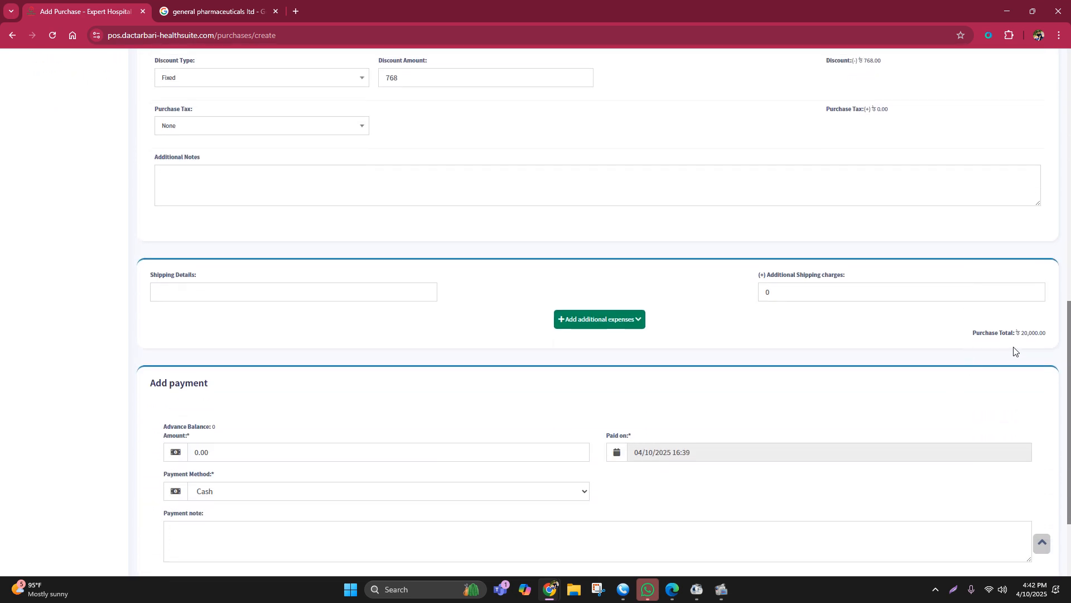
{"action": "left_click_drag", "start_coordinate": [1021, 332], "coordinate": [1052, 333]}
Step: Try to save the purchase with the payment amount cleared after entering 20000
{"action": "scroll", "coordinate": [614, 391], "scroll_direction": "down", "scroll_amount": 3}
{"action": "left_click_drag", "start_coordinate": [222, 331], "coordinate": [186, 334]}
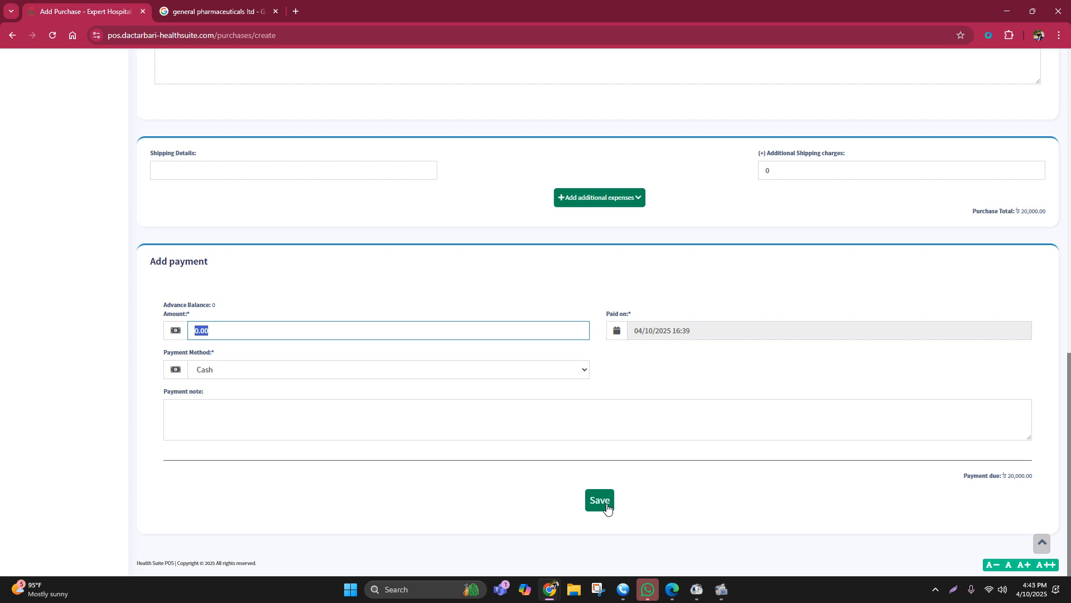
{"action": "type", "text": "20000"}
{"action": "key", "text": "BackSpace"}
{"action": "key", "text": "BackSpace"}
{"action": "key", "text": "BackSpace"}
{"action": "key", "text": "BackSpace"}
{"action": "left_click", "coordinate": [599, 499]}
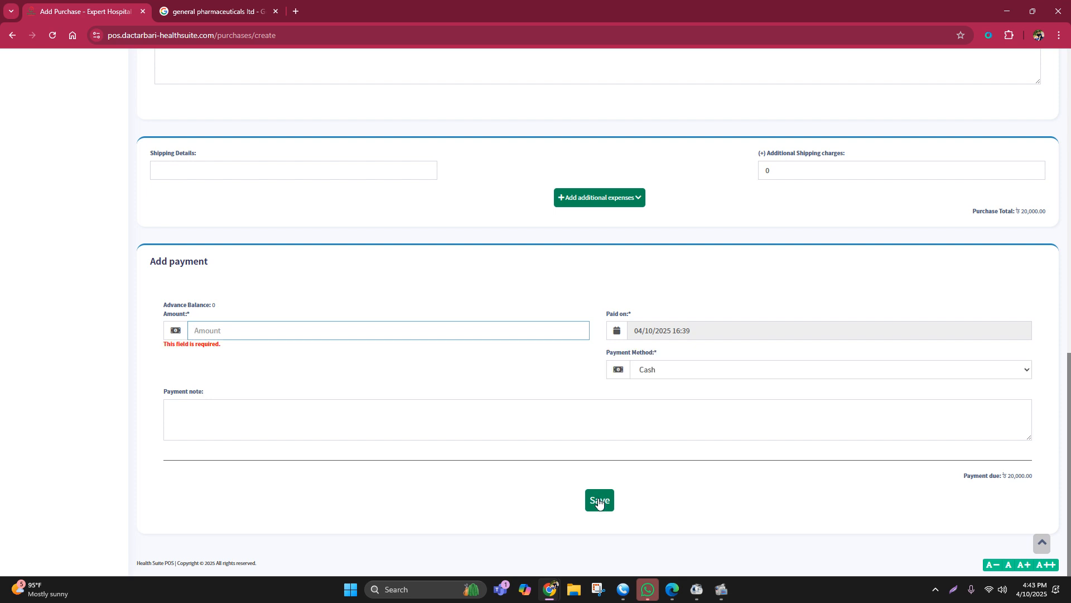
Step: Set the purchase's payment amount to 0 and save the purchase
{"action": "scroll", "coordinate": [1010, 277], "scroll_direction": "up", "scroll_amount": 10}
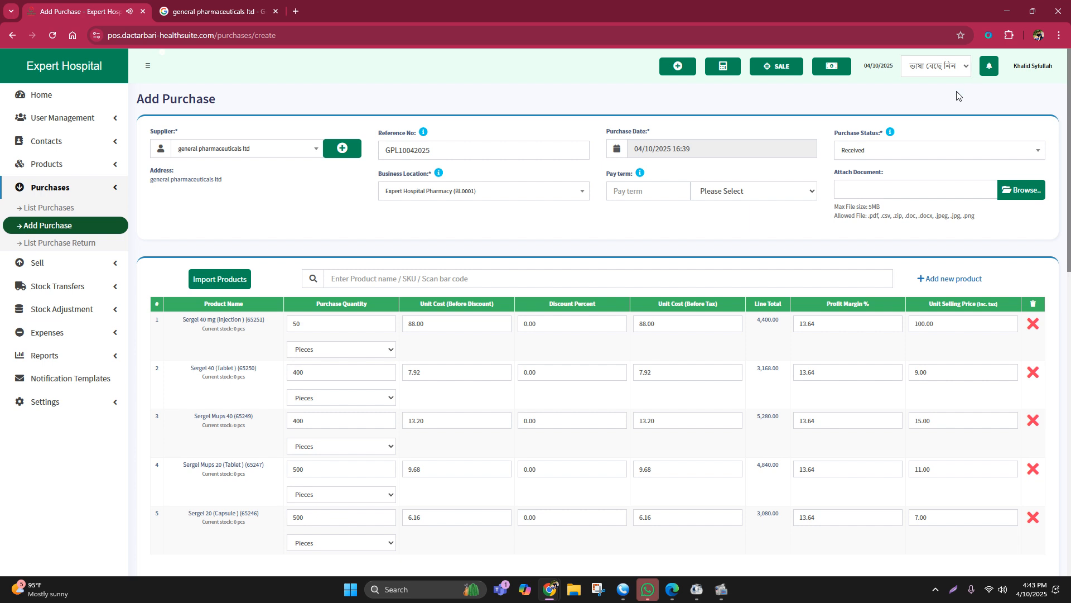
{"action": "scroll", "coordinate": [958, 95], "scroll_direction": "down", "scroll_amount": 15}
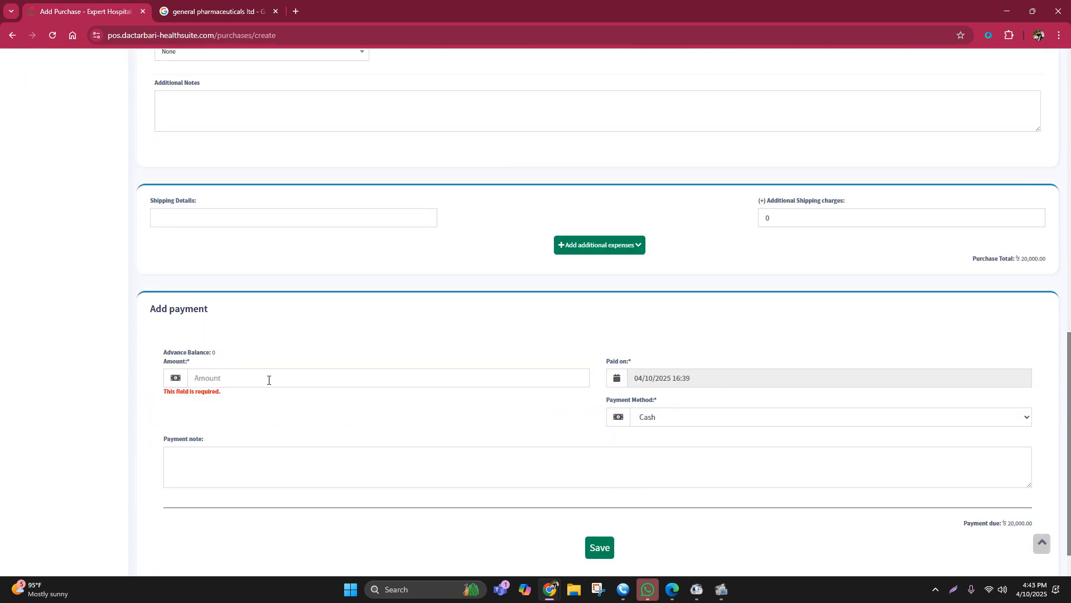
{"action": "left_click", "coordinate": [268, 378]}
{"action": "type", "text": "0"}
{"action": "left_click", "coordinate": [415, 457]}
{"action": "left_click", "coordinate": [599, 547]}
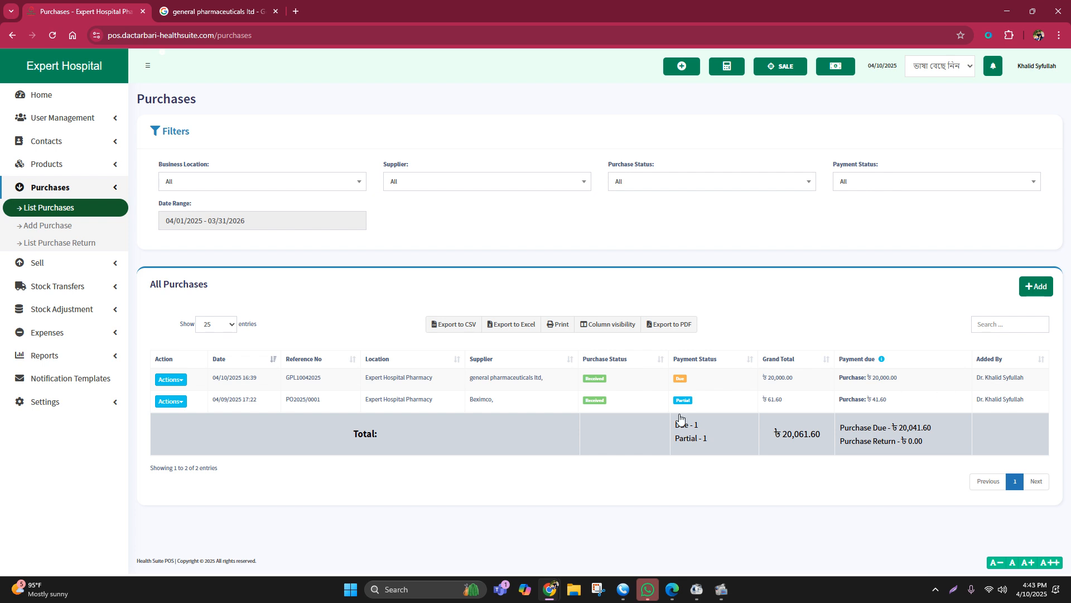
Step: Review the purchase details and the payment records of the general pharmaceuticals ltd purchase, closing each view
{"action": "left_click", "coordinate": [564, 381]}
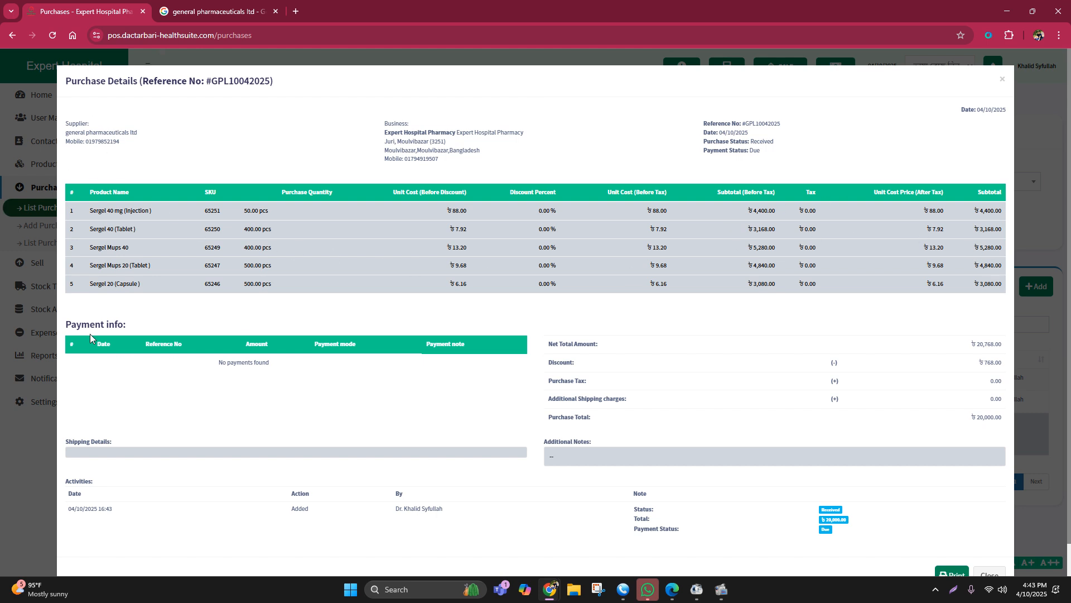
{"action": "left_click_drag", "start_coordinate": [63, 323], "coordinate": [142, 325]}
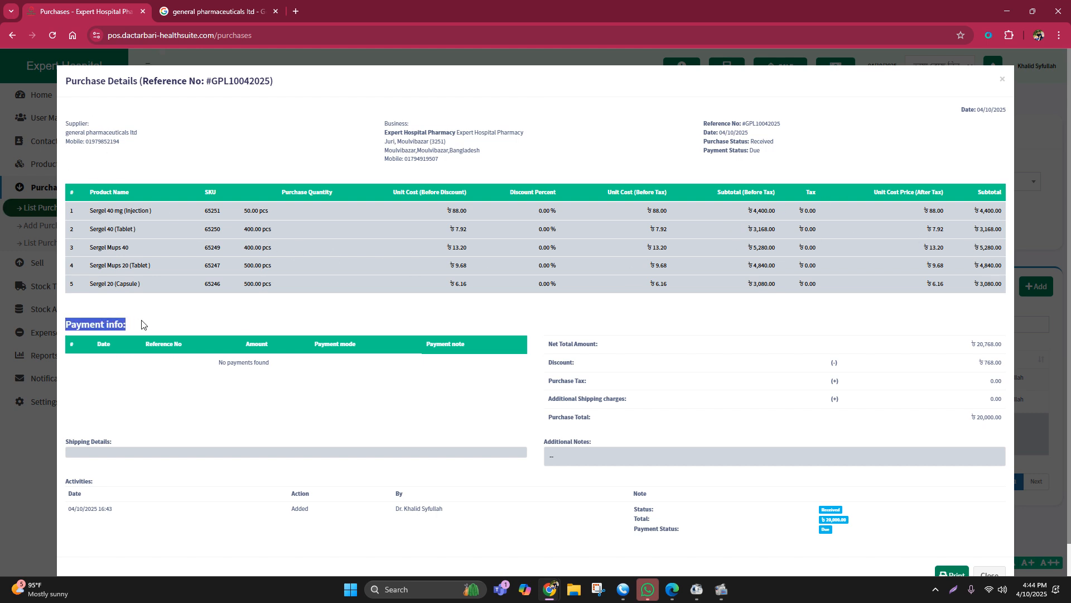
{"action": "left_click", "coordinate": [1063, 215]}
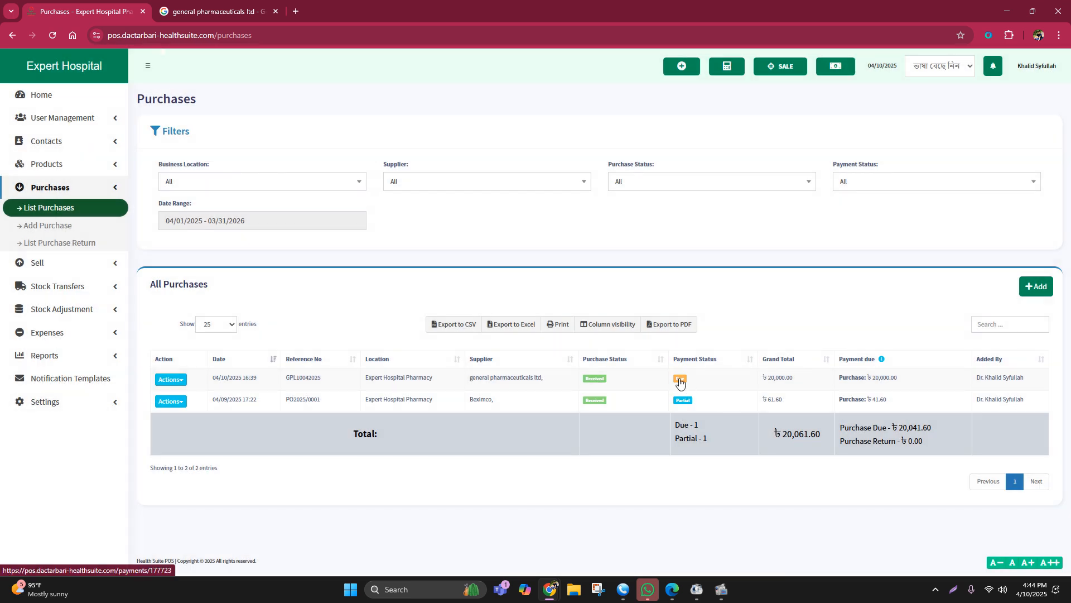
{"action": "left_click", "coordinate": [680, 380]}
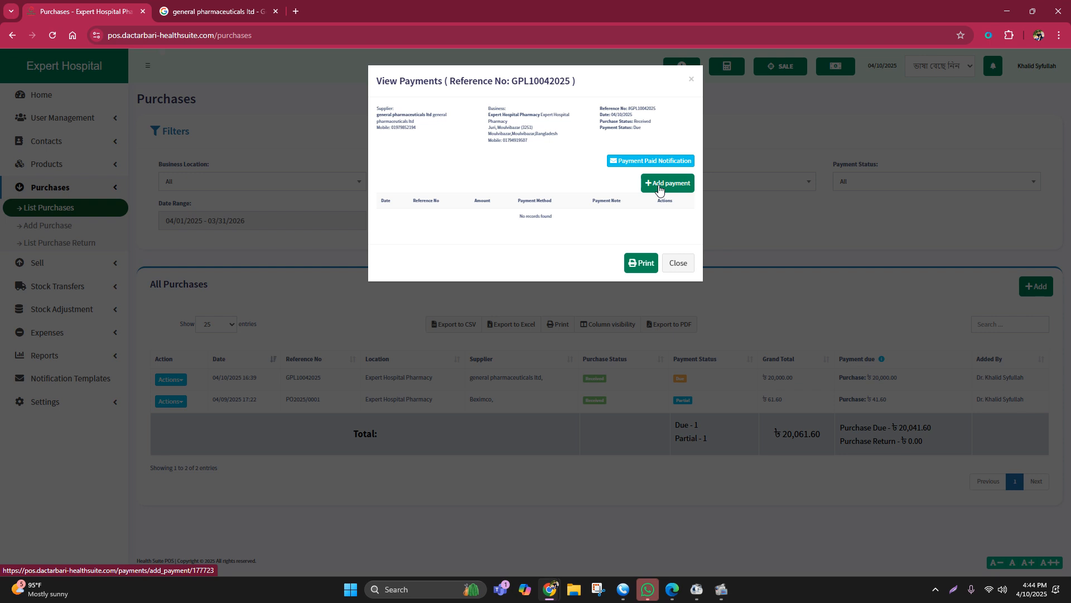
{"action": "left_click", "coordinate": [745, 219]}
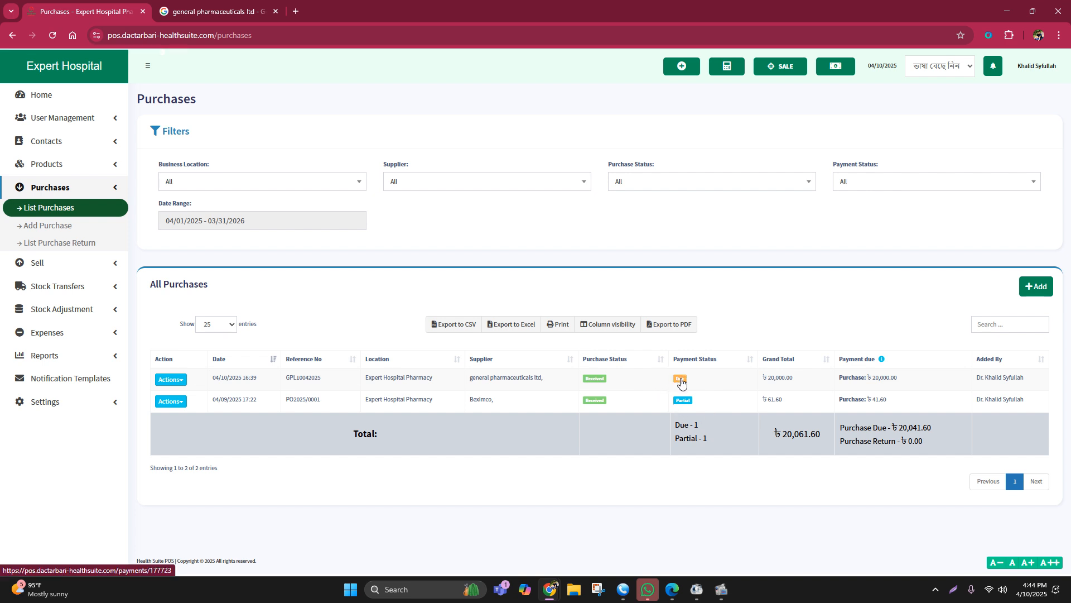
Step: Add a cash payment of 15000 with the note "dsbfjsdnksdnfv" to the general pharmaceuticals ltd purchase
{"action": "left_click", "coordinate": [681, 379]}
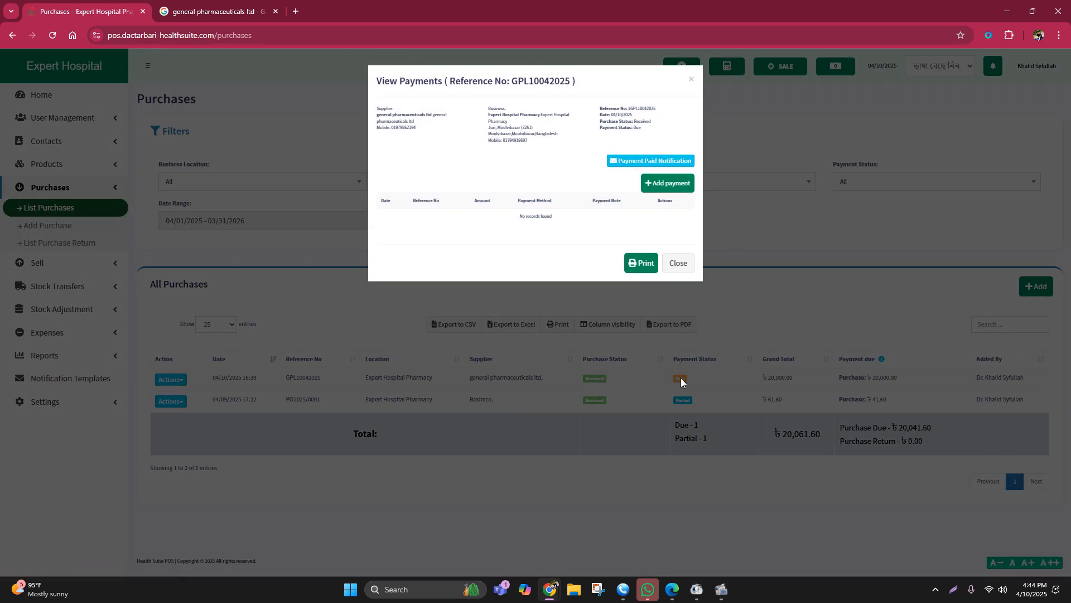
{"action": "left_click", "coordinate": [657, 187]}
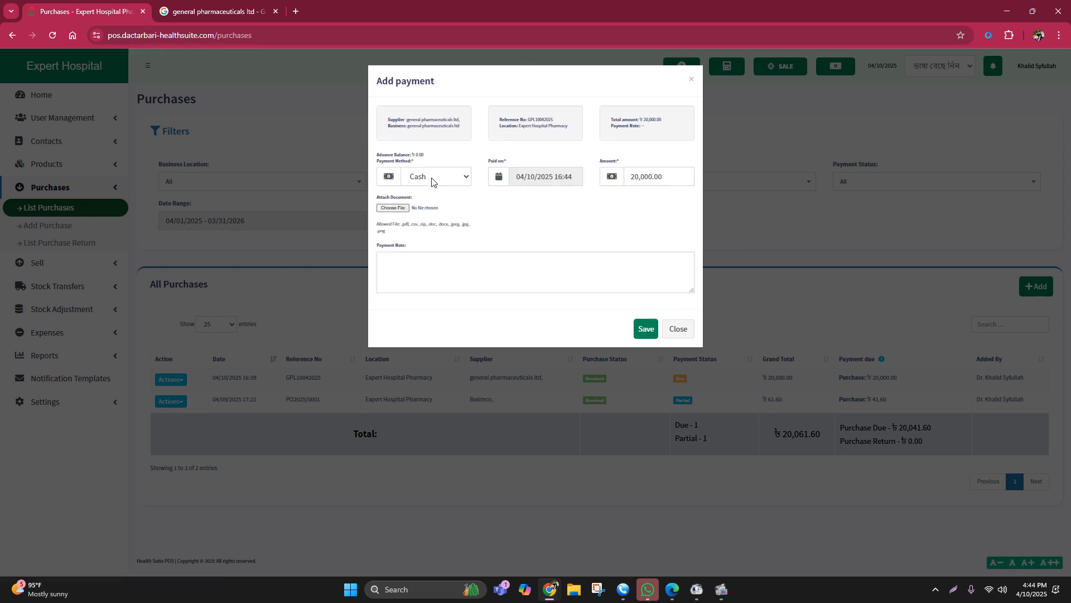
{"action": "left_click", "coordinate": [432, 177]}
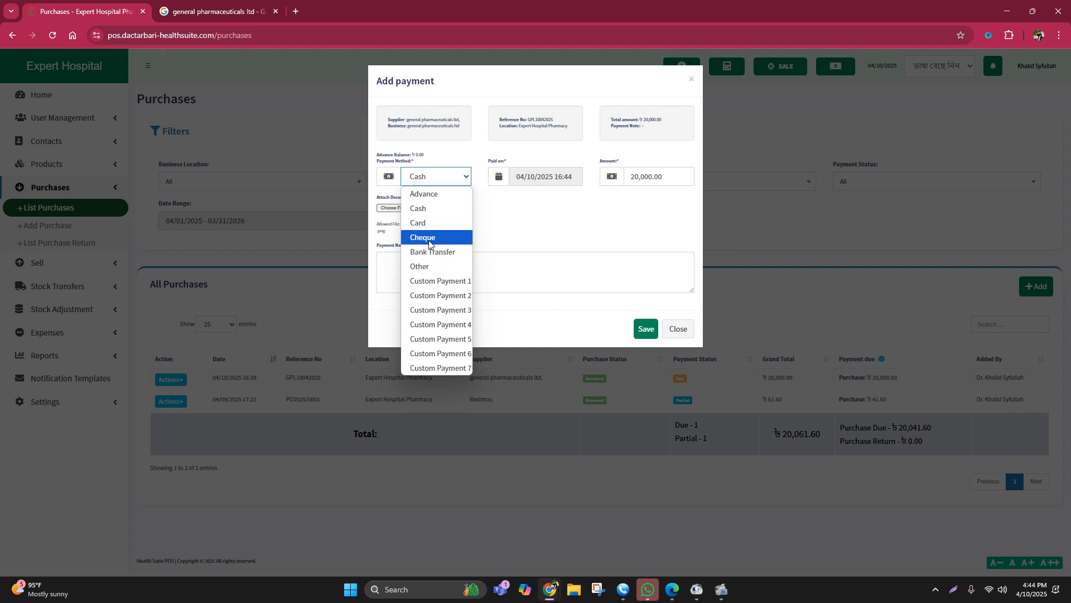
{"action": "left_click", "coordinate": [429, 210]}
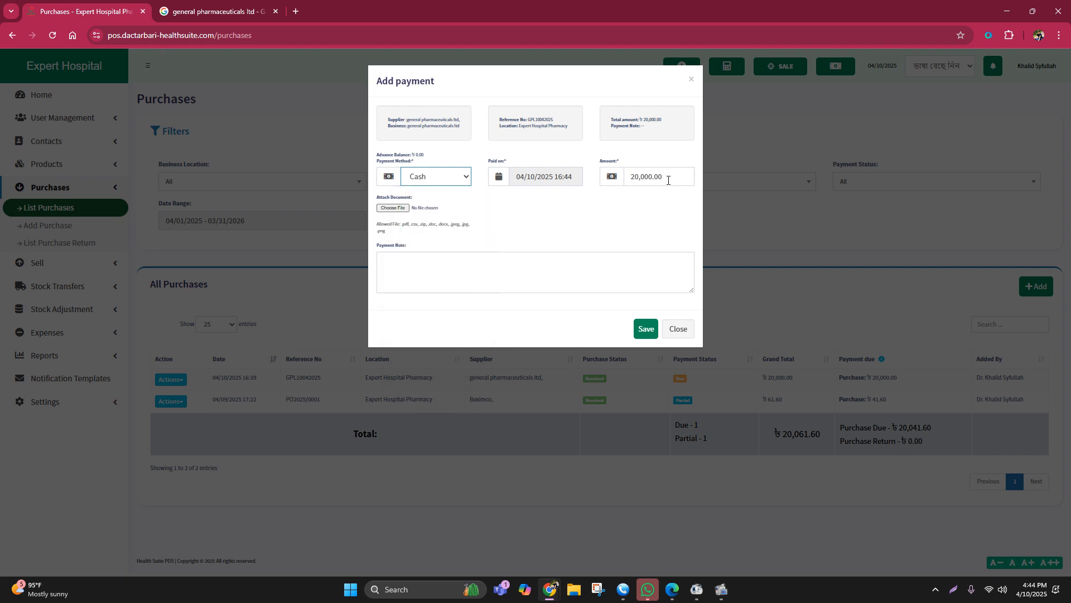
{"action": "left_click_drag", "start_coordinate": [668, 180], "coordinate": [623, 185]}
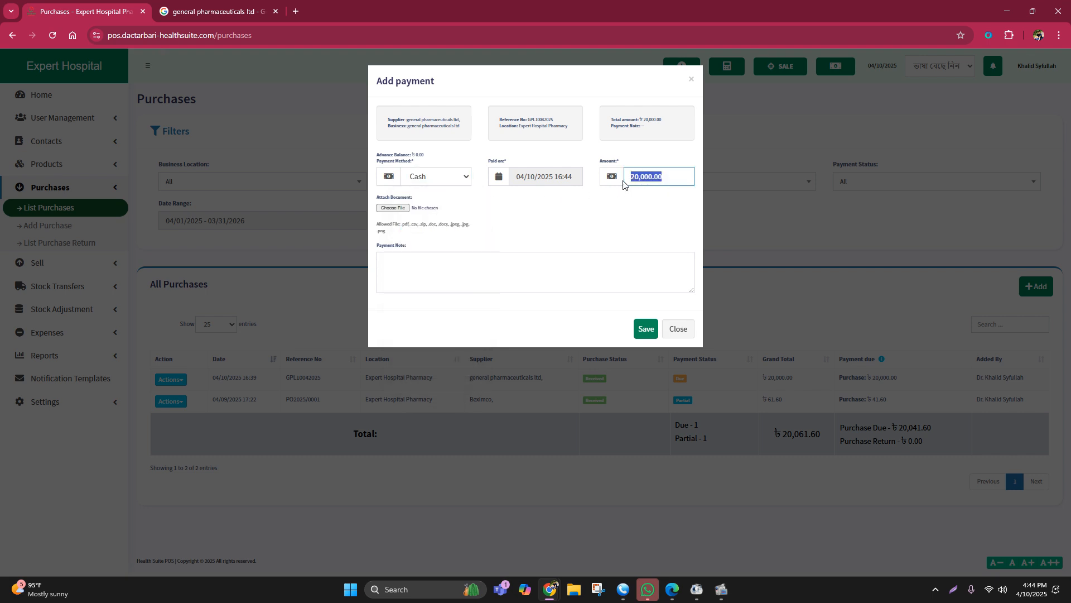
{"action": "type", "text": "150000"}
{"action": "left_click", "coordinate": [404, 269]}
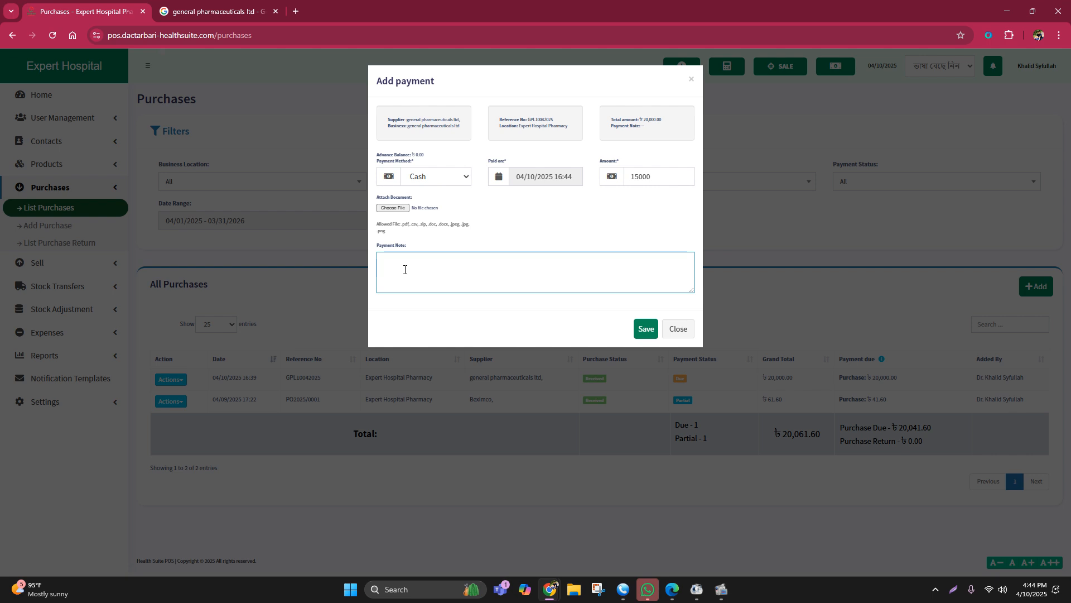
{"action": "type", "text": "dsbfjsdnksdnfv"}
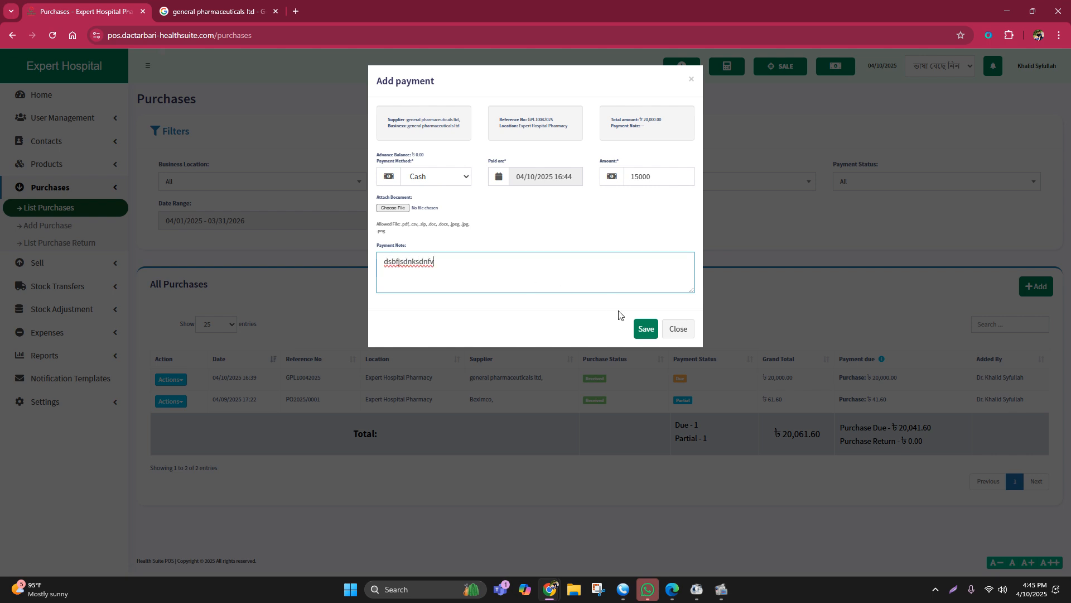
{"action": "left_click", "coordinate": [645, 330]}
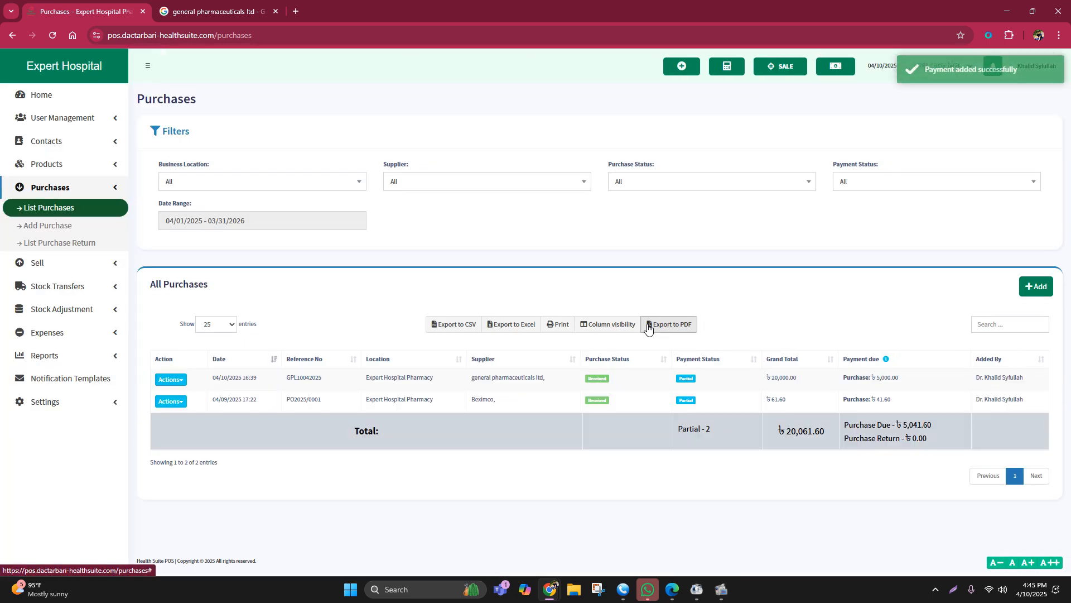
Step: Delete the Beximco purchase from the purchases list and confirm the deletion
{"action": "left_click", "coordinate": [177, 401]}
{"action": "left_click", "coordinate": [203, 463]}
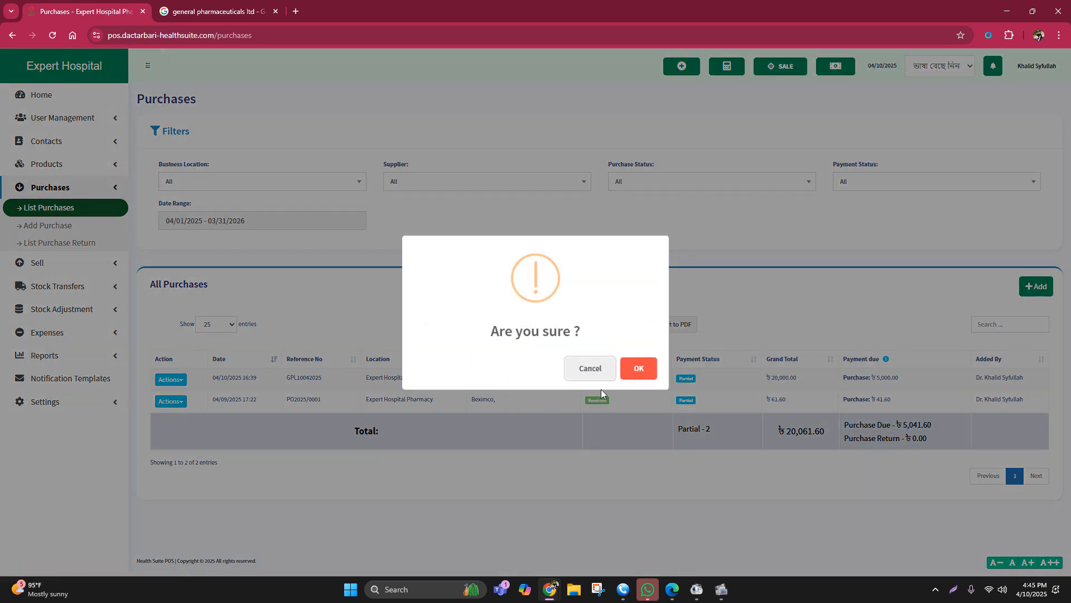
{"action": "left_click", "coordinate": [639, 368]}
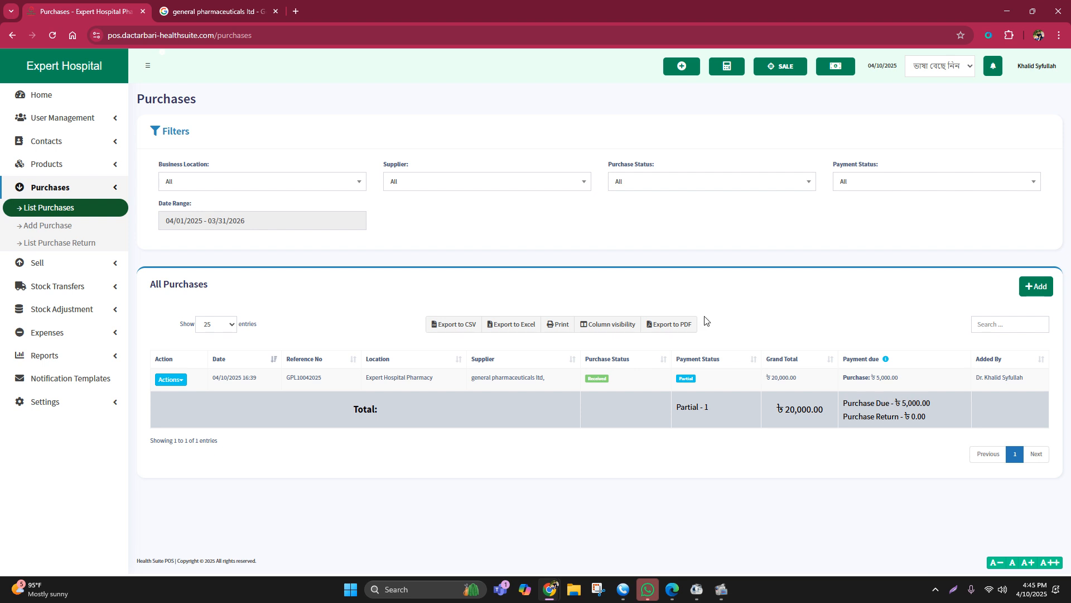
Step: Examine the total purchase and purchase due on the home dashboard, and the payment status in the purchases list
{"action": "left_click", "coordinate": [45, 103]}
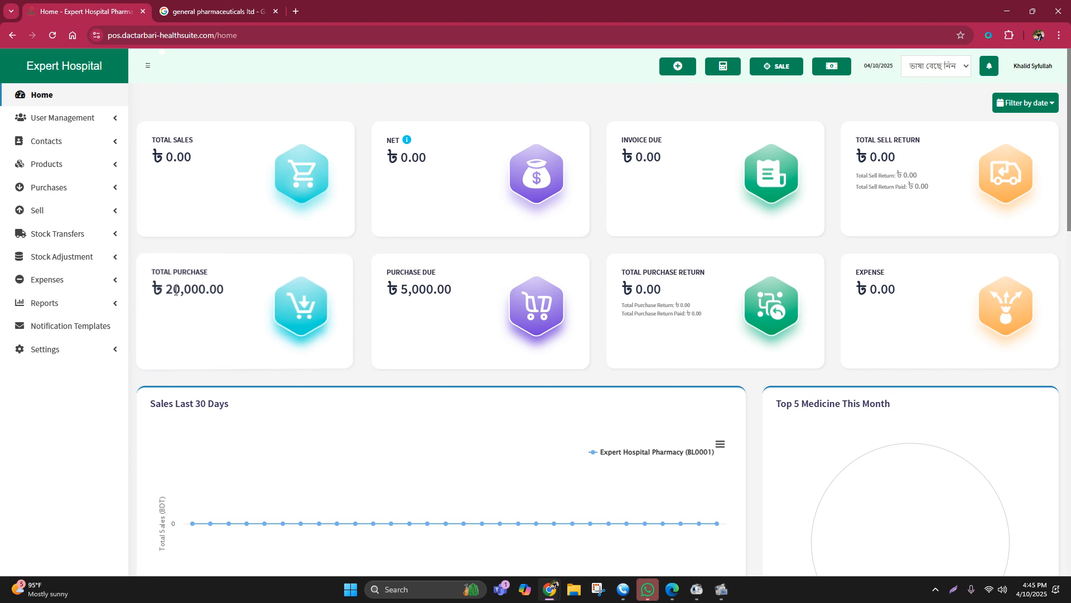
{"action": "left_click_drag", "start_coordinate": [165, 289], "coordinate": [256, 291]}
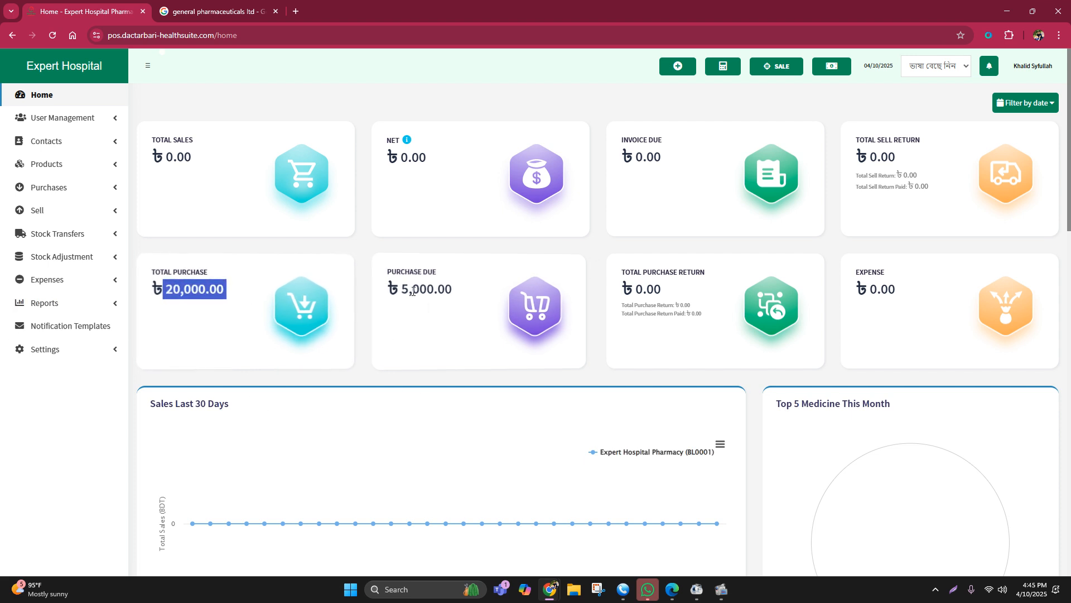
{"action": "left_click_drag", "start_coordinate": [399, 289], "coordinate": [465, 300]}
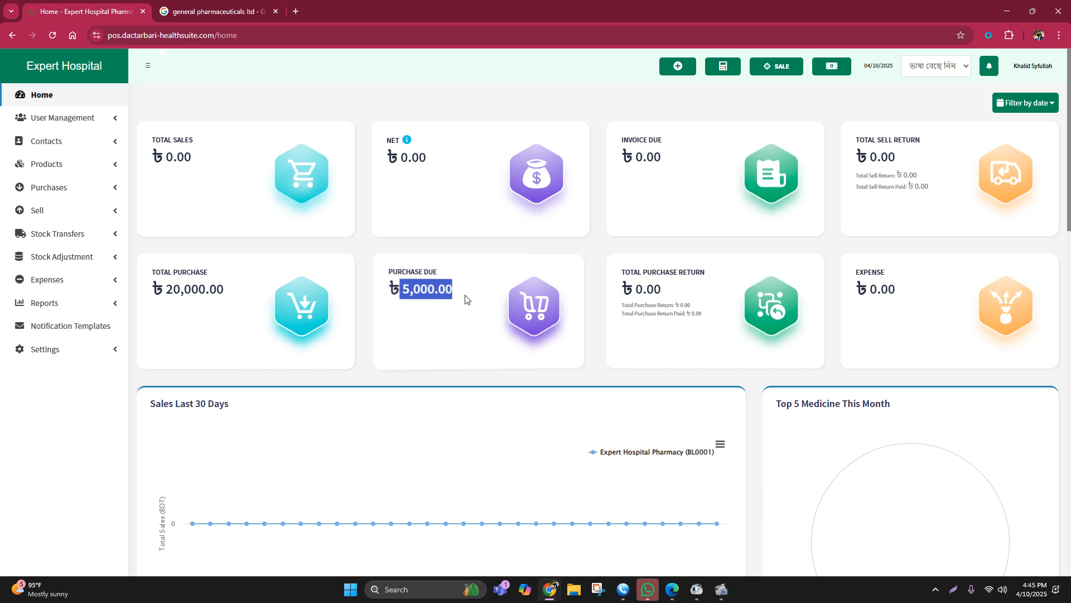
{"action": "left_click", "coordinate": [494, 252]}
{"action": "left_click", "coordinate": [72, 190]}
{"action": "left_click", "coordinate": [65, 208]}
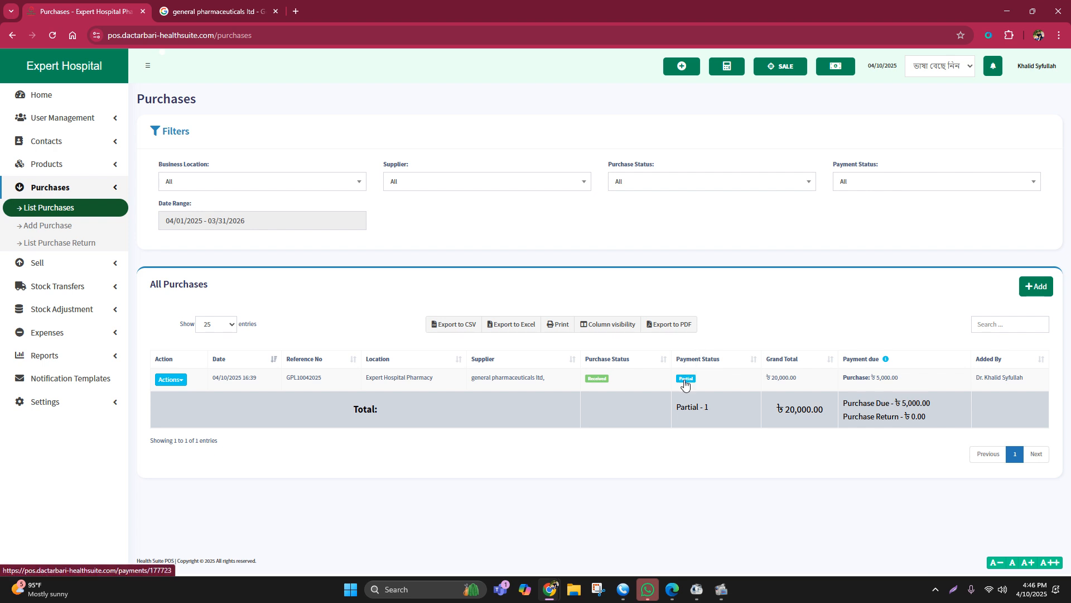
Step: Start a sale from the home dashboard and open the cash register with 0 cash in hand
{"action": "left_click", "coordinate": [50, 103]}
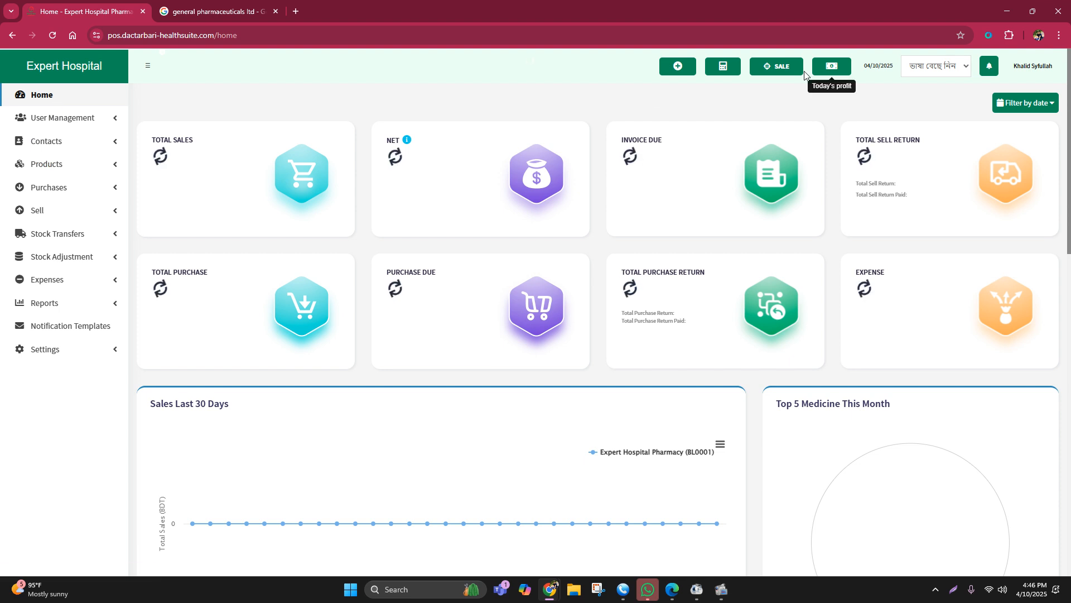
{"action": "left_click", "coordinate": [784, 70]}
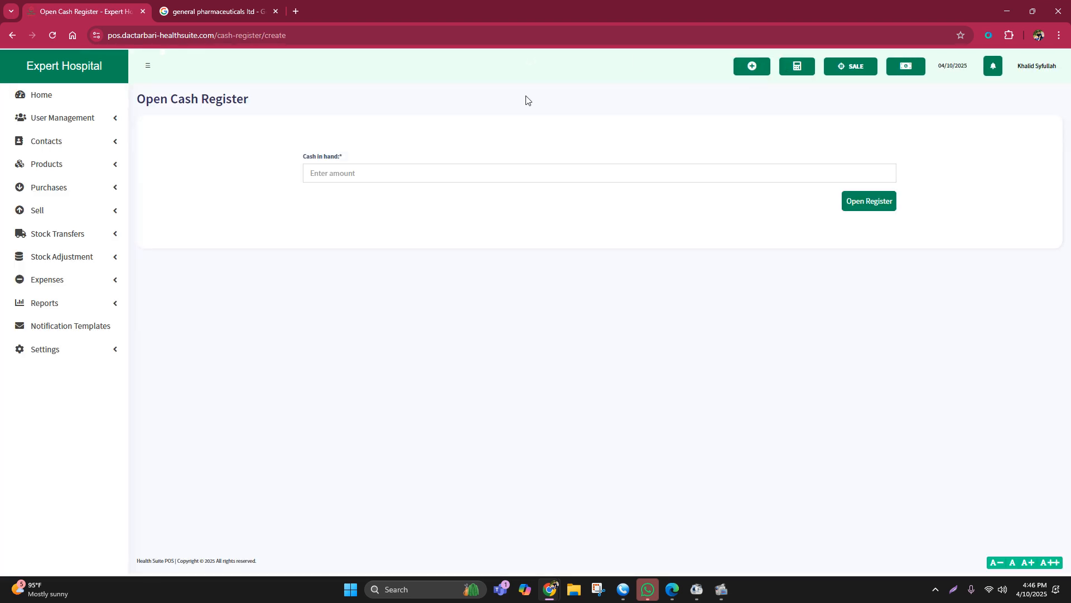
{"action": "left_click", "coordinate": [327, 173]}
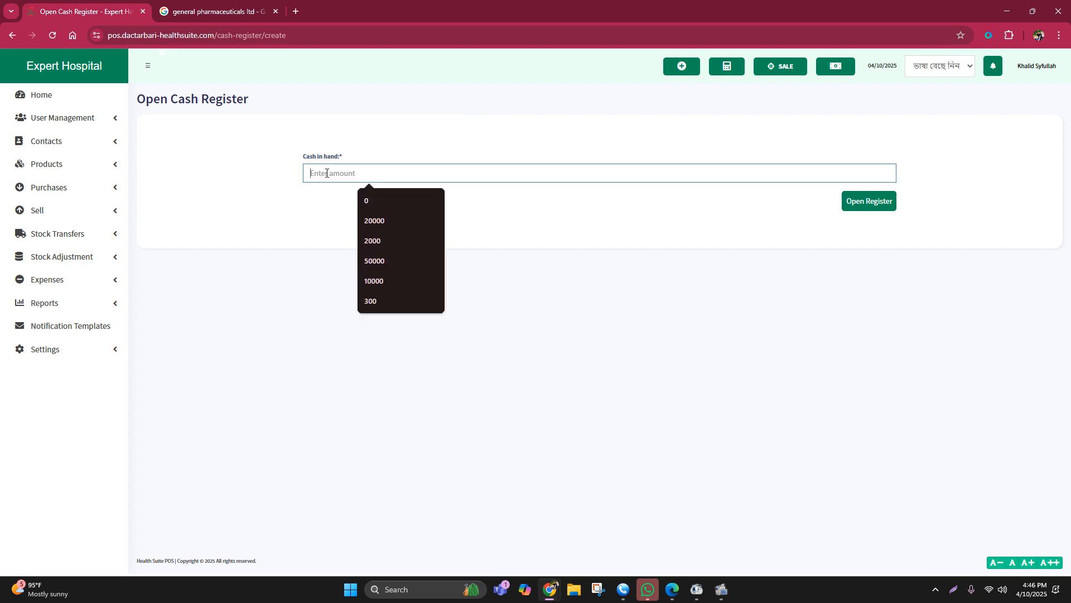
{"action": "type", "text": "0"}
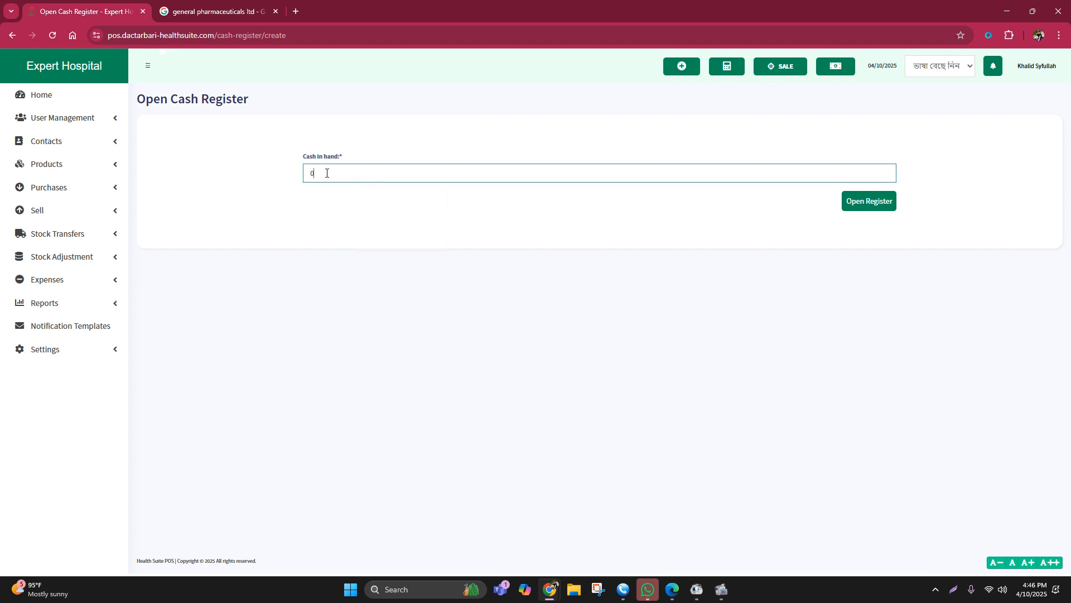
{"action": "left_click", "coordinate": [859, 204]}
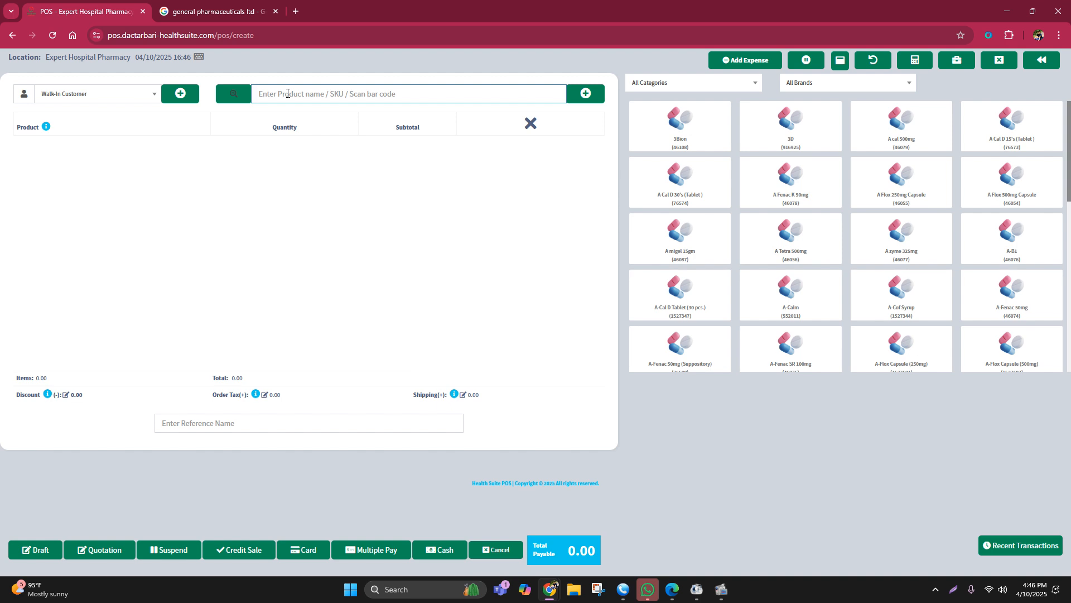
Step: Start a new individual customer contact, fill it from a saved autofill entry, and replace the customer's first name
{"action": "left_click", "coordinate": [177, 91]}
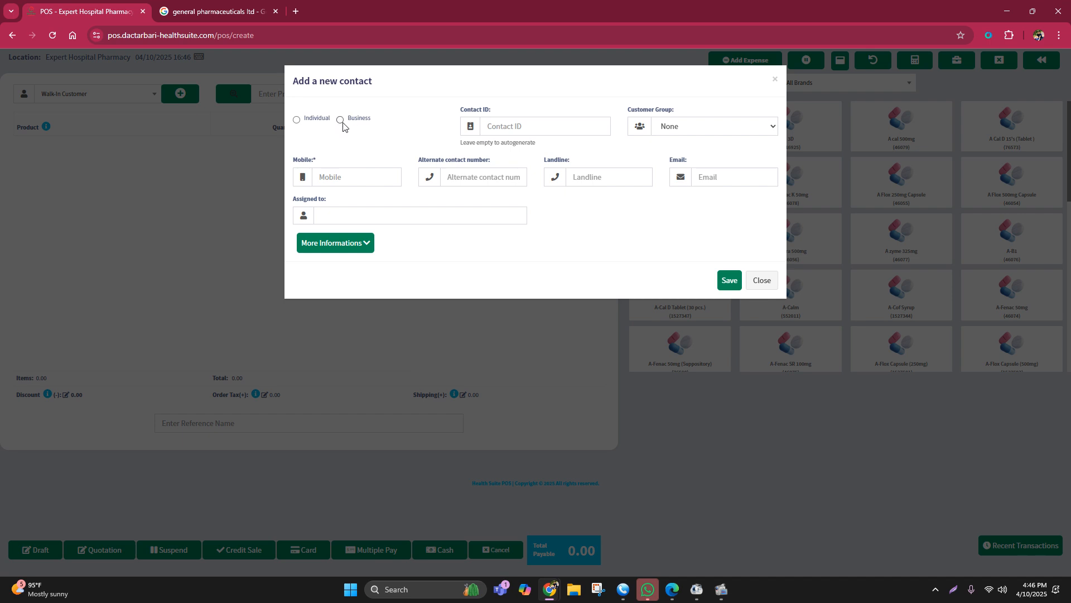
{"action": "left_click", "coordinate": [296, 121]}
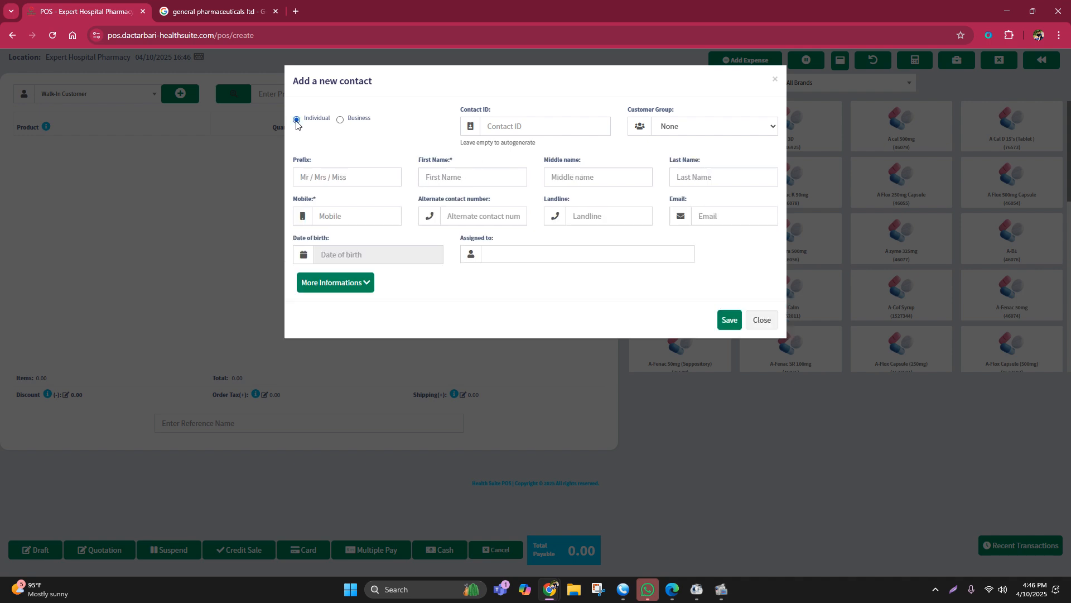
{"action": "left_click", "coordinate": [452, 177]}
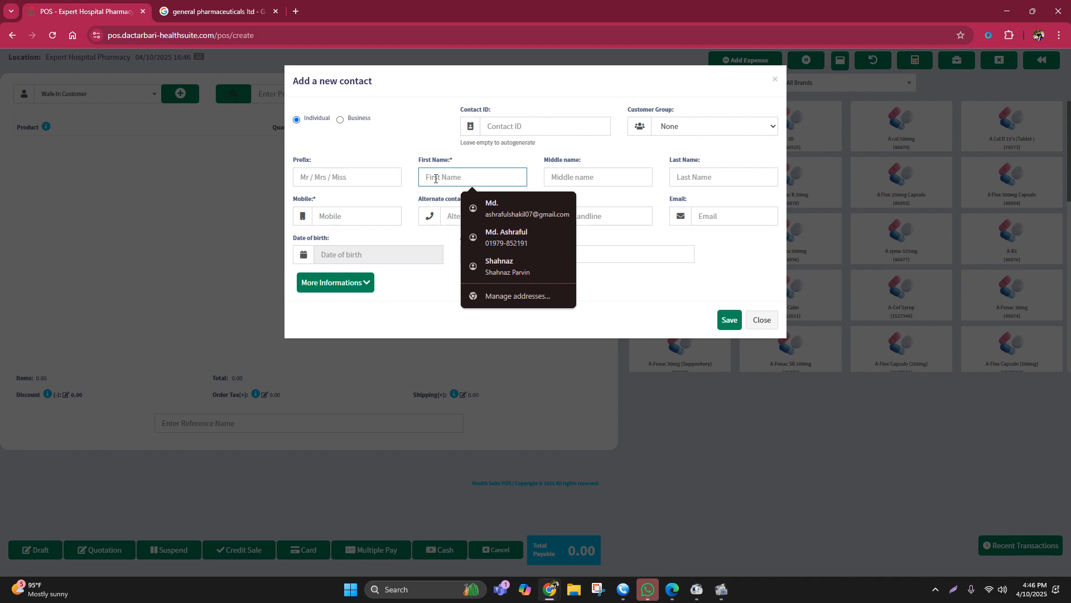
{"action": "left_click", "coordinate": [528, 239]}
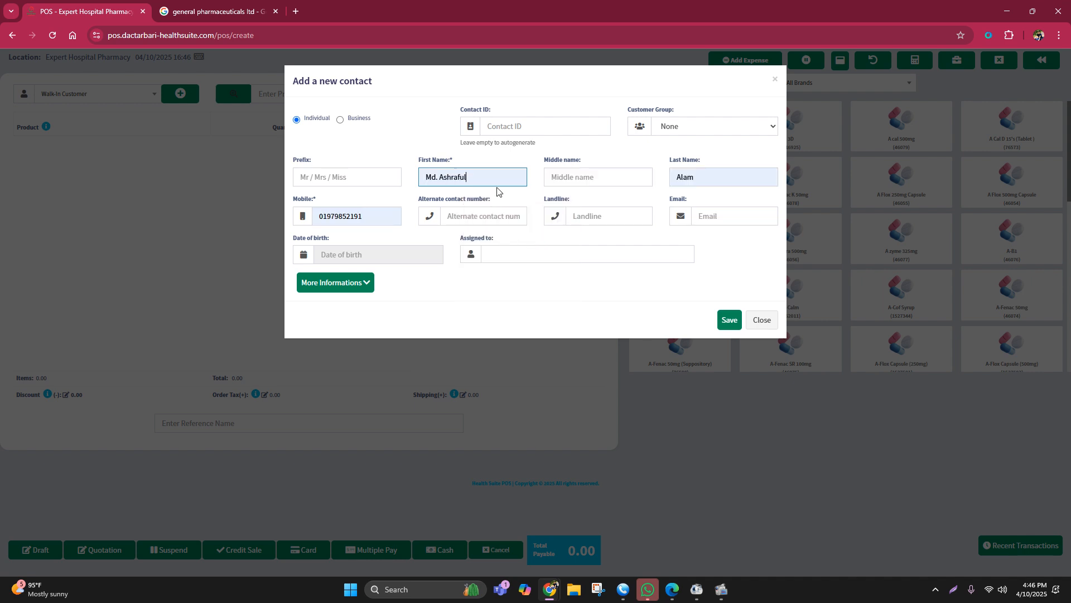
{"action": "left_click_drag", "start_coordinate": [495, 176], "coordinate": [427, 176]}
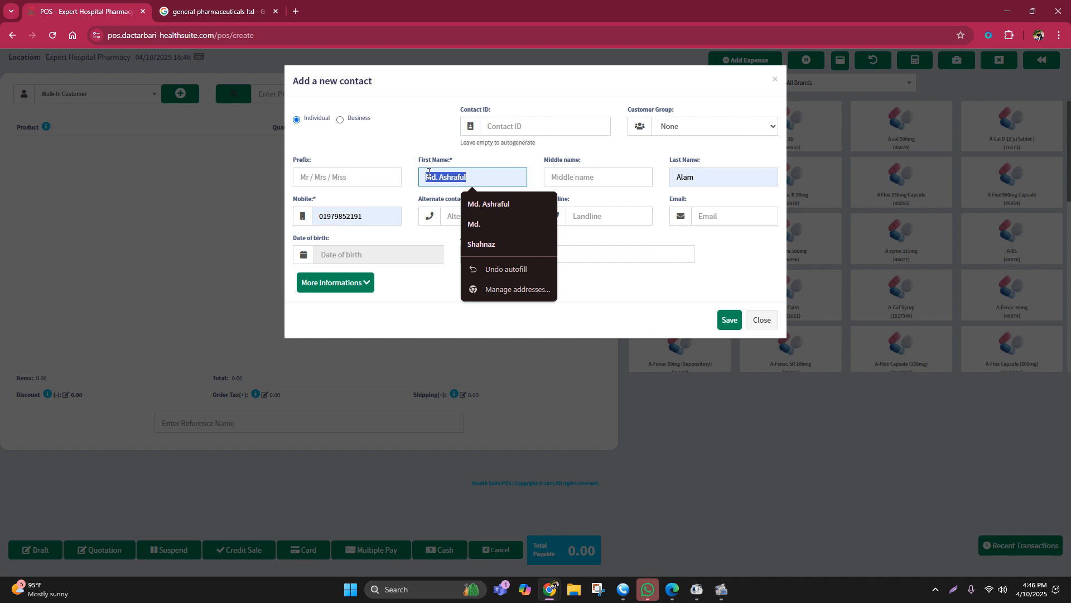
{"action": "key", "text": "BackSpace"}
{"action": "left_click", "coordinate": [437, 176]}
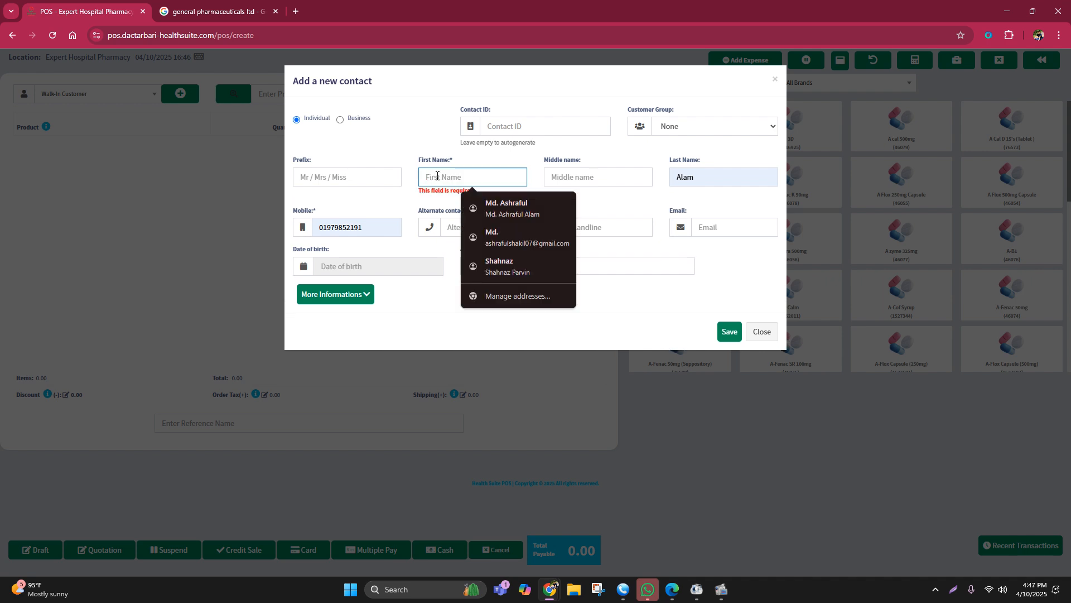
{"action": "type", "text": "shakil"}
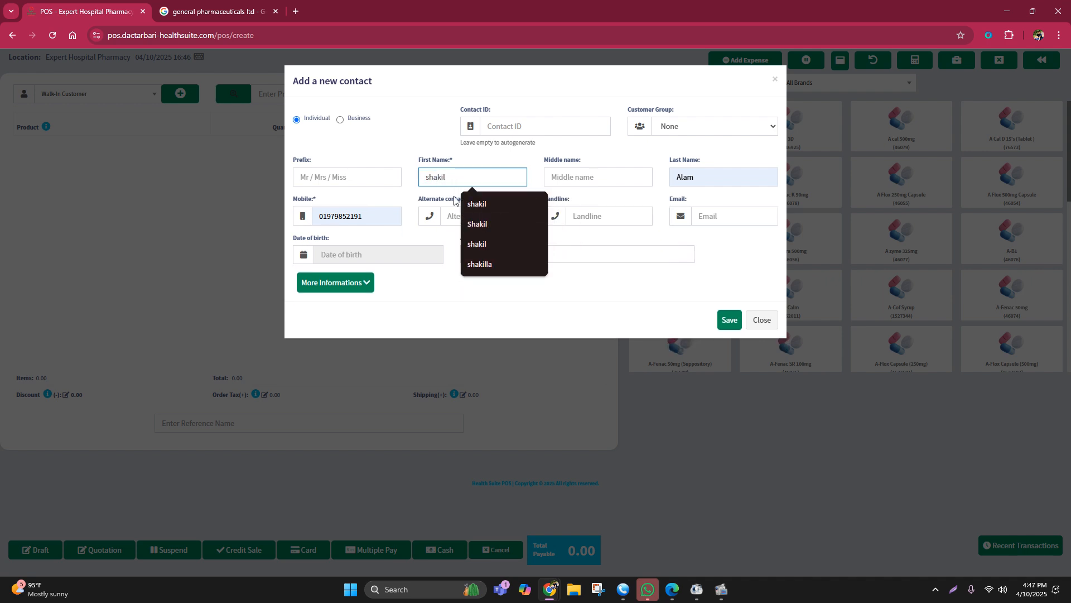
Step: Replace the new customer's mobile number and save the contact
{"action": "left_click_drag", "start_coordinate": [368, 216], "coordinate": [294, 216]}
{"action": "key", "text": "BackSpace"}
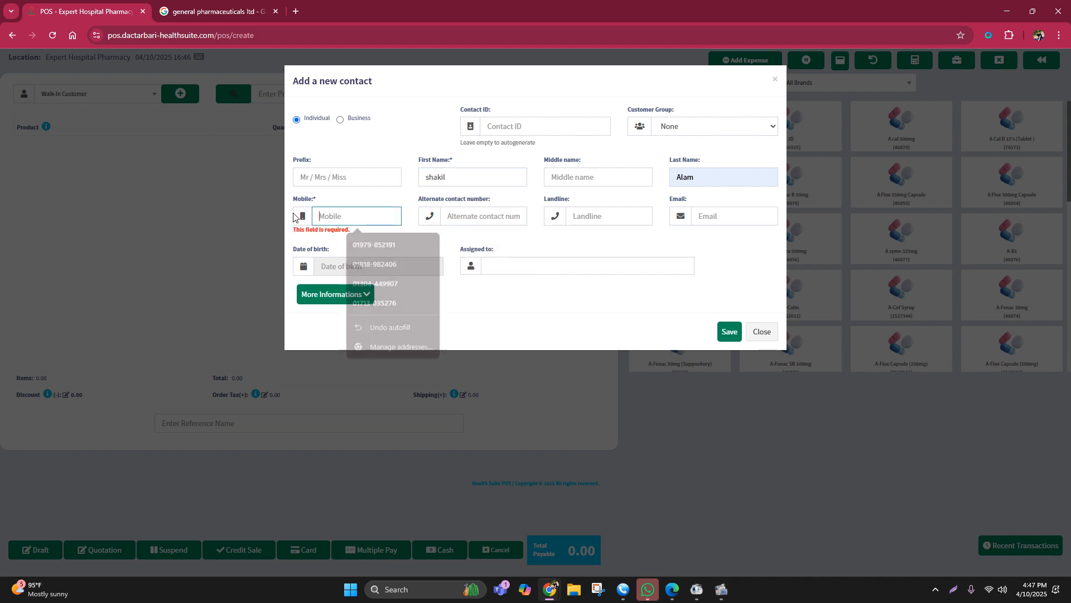
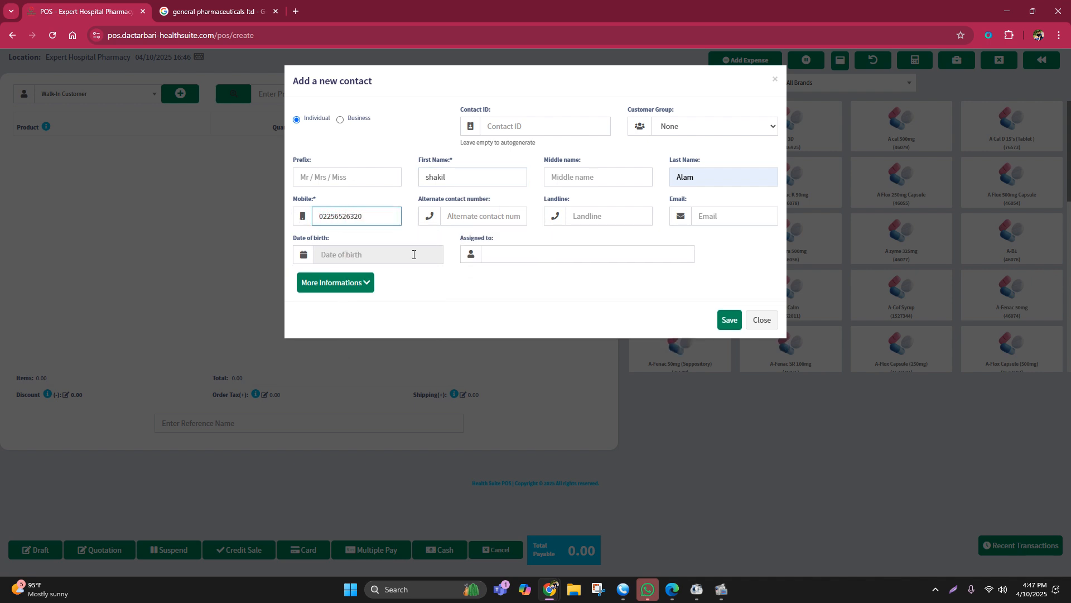
{"action": "left_click", "coordinate": [730, 321]}
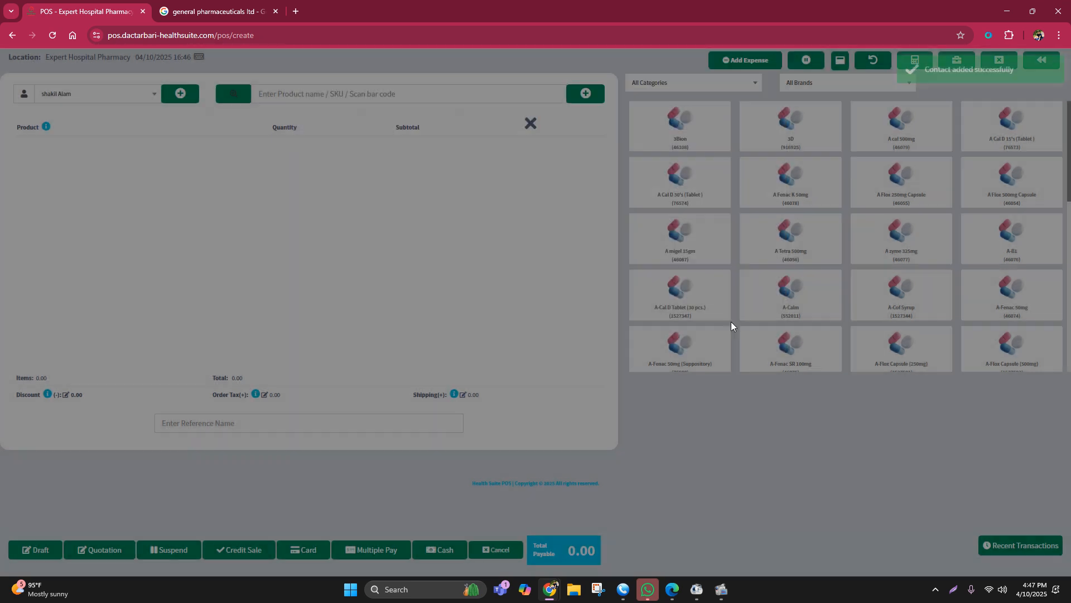
Step: Search for sergel and add Sergel 20 (Capsule), Sergel 40 mg (Injection) and Sergel Mups 40 to the sale
{"action": "left_click", "coordinate": [282, 94]}
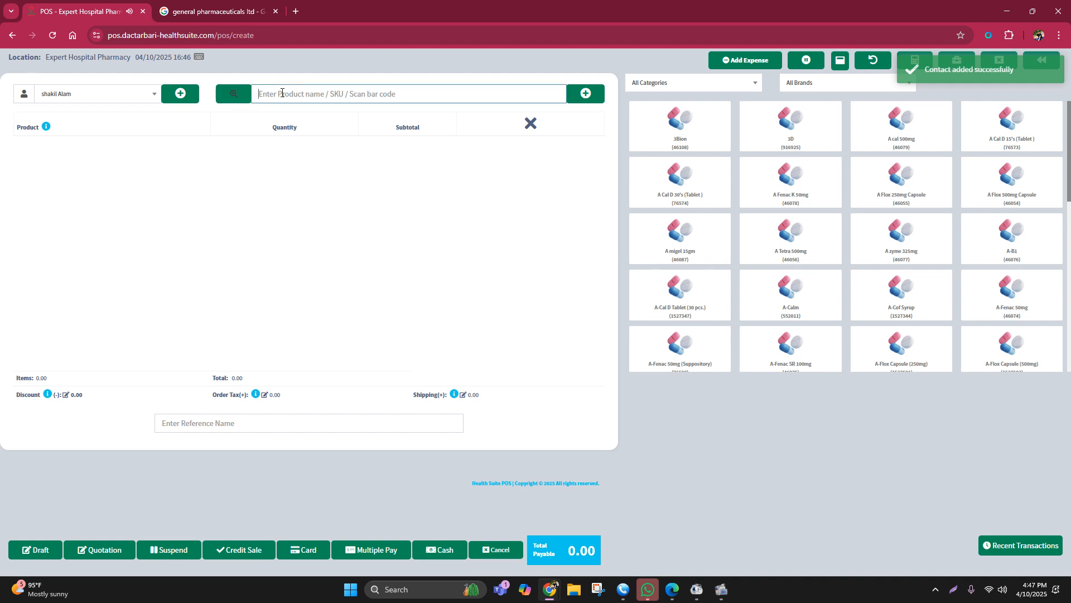
{"action": "type", "text": "sergel"}
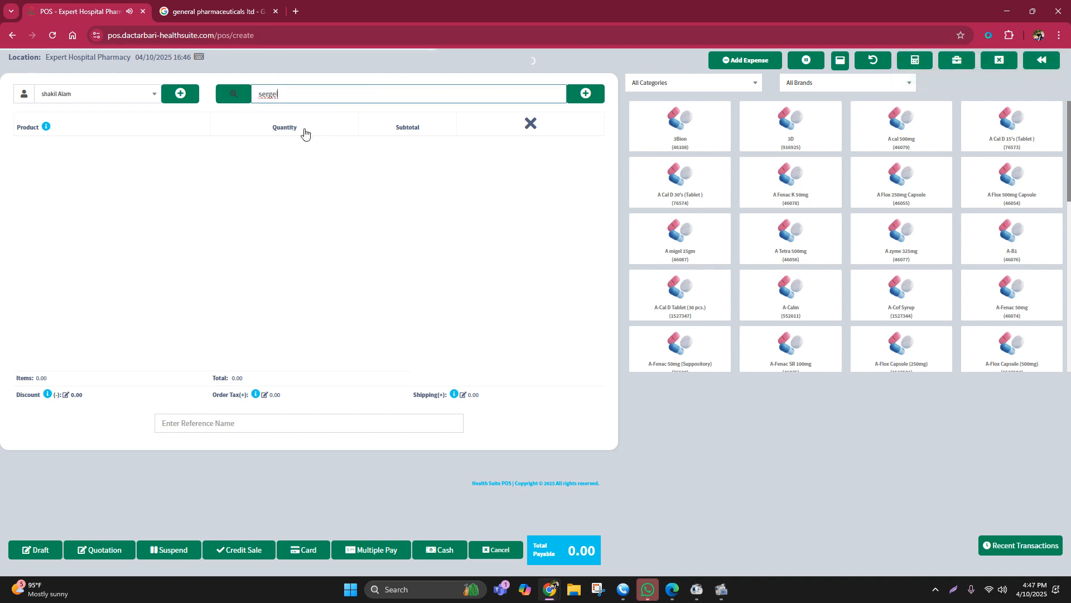
{"action": "left_click", "coordinate": [313, 114]}
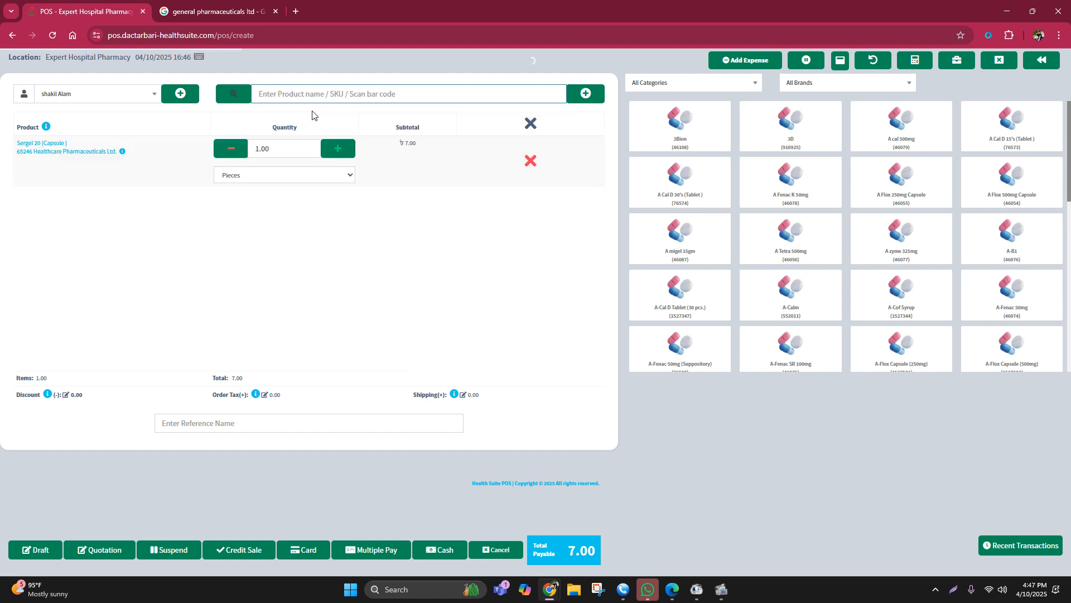
{"action": "type", "text": "sergel"}
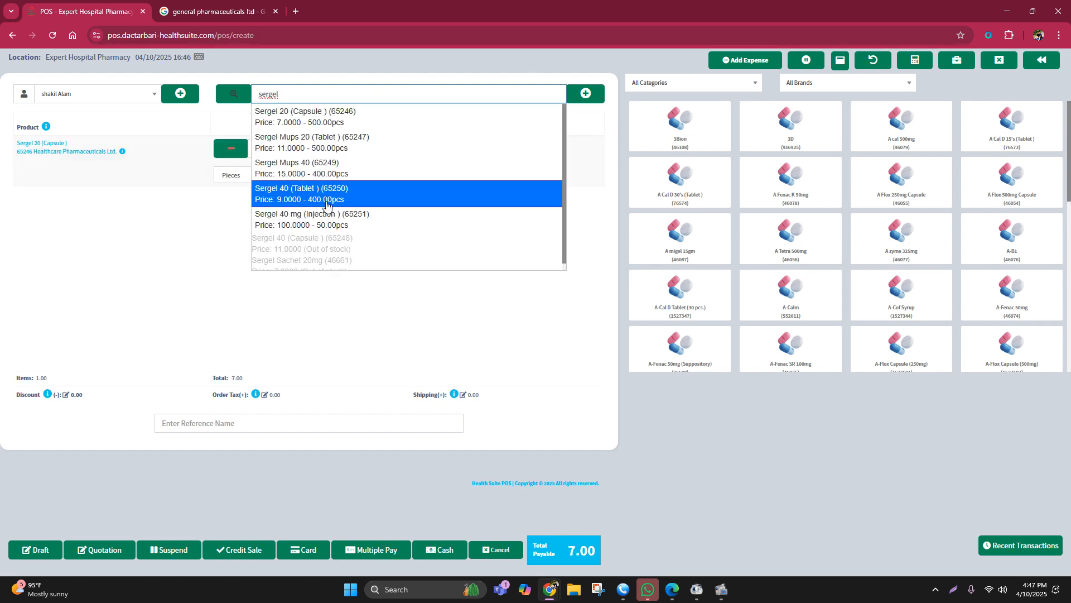
{"action": "left_click", "coordinate": [339, 222]}
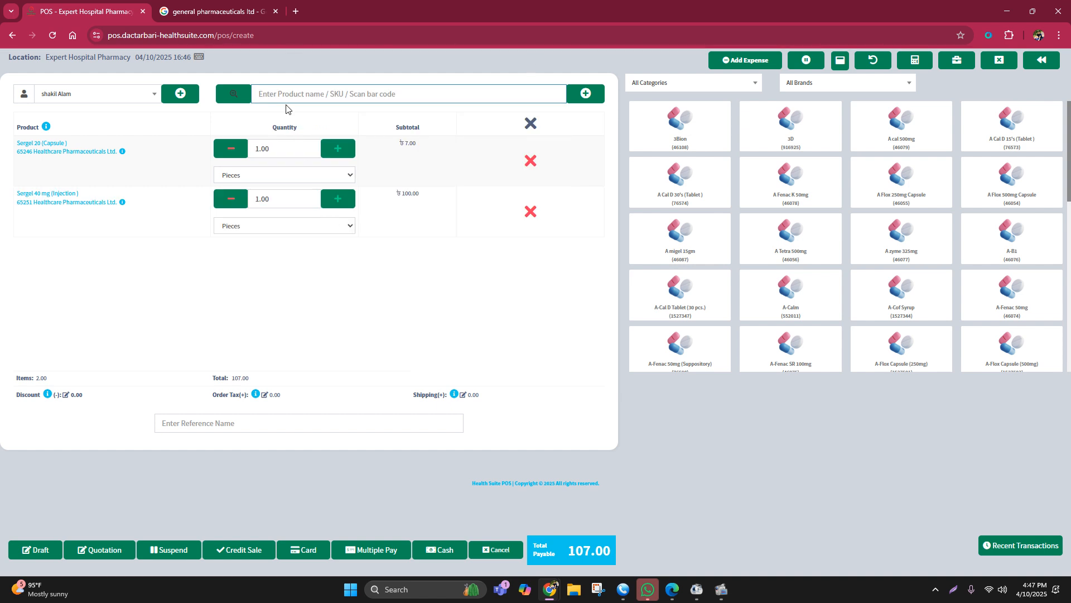
{"action": "type", "text": "sergel"}
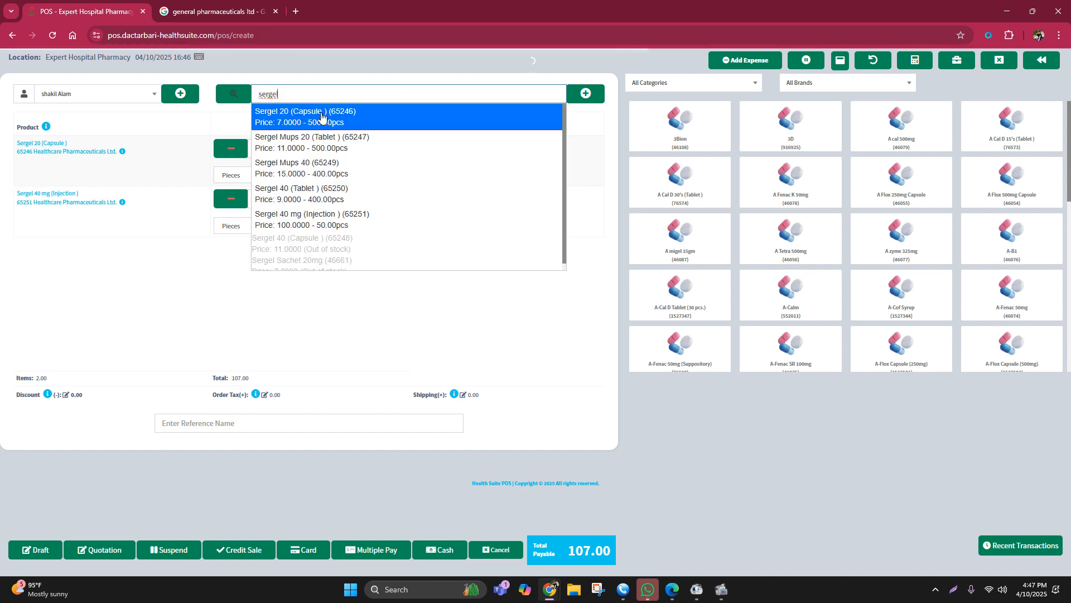
{"action": "left_click", "coordinate": [332, 164]}
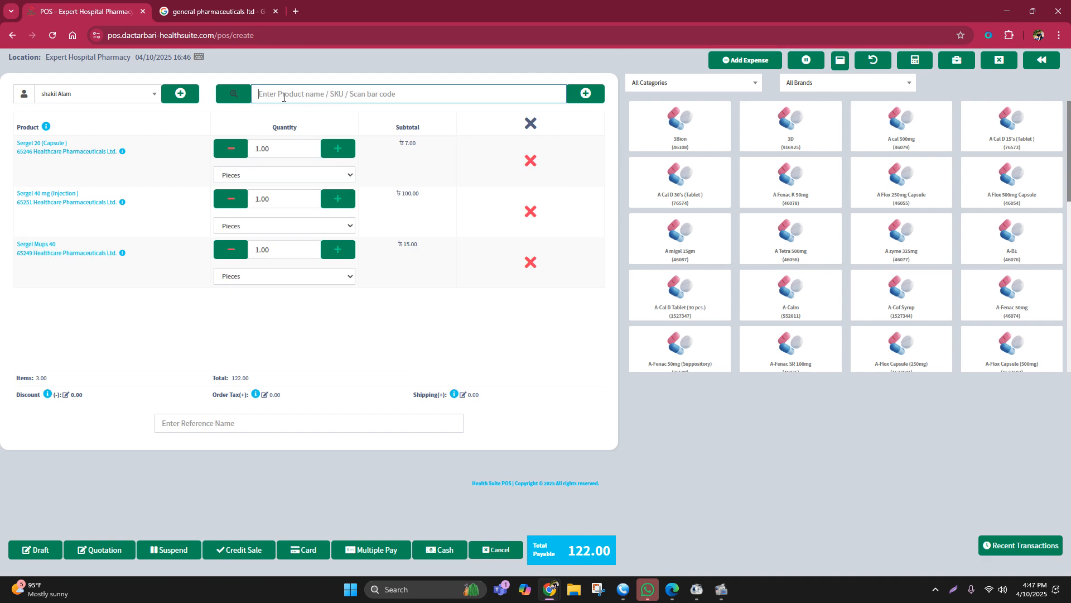
Step: Search the products for napa, and clear the search
{"action": "type", "text": "napa"}
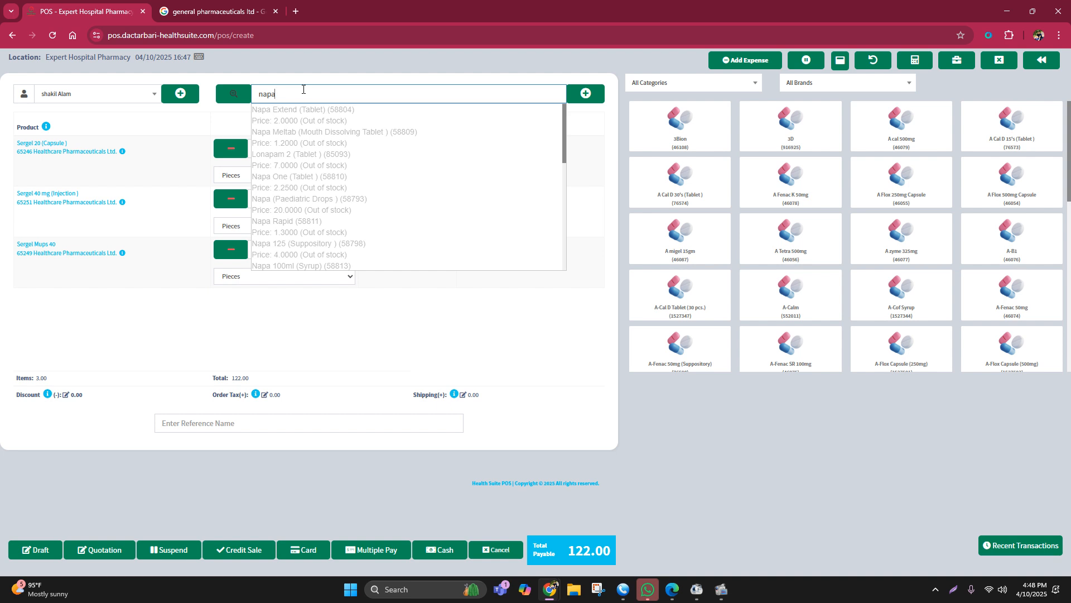
{"action": "key", "text": "BackSpace"}
{"action": "key", "text": "BackSpace"}
{"action": "key", "text": "BackSpace"}
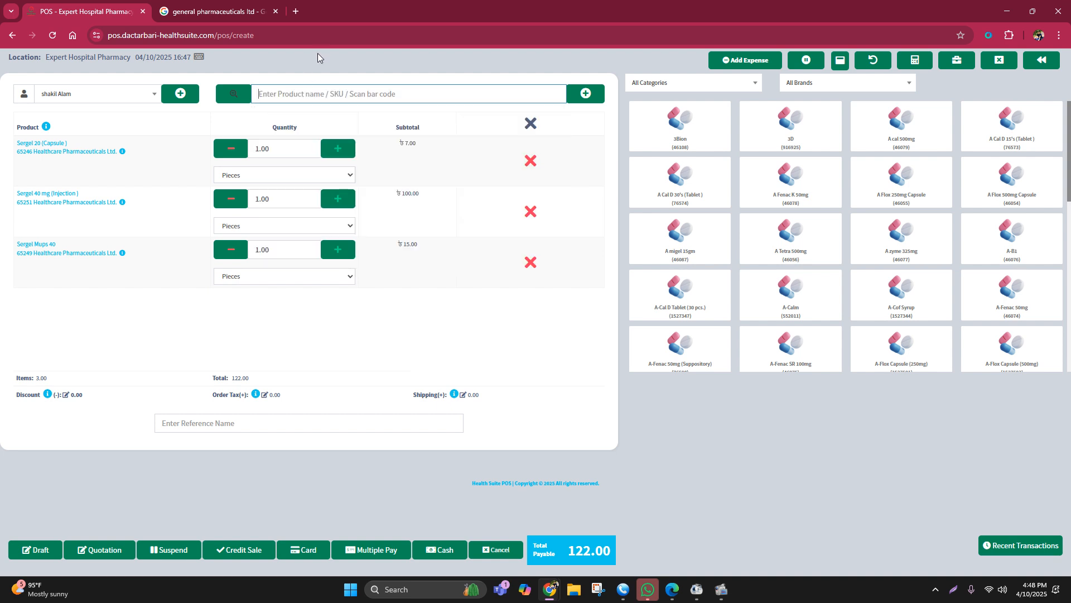
{"action": "left_click", "coordinate": [318, 51]}
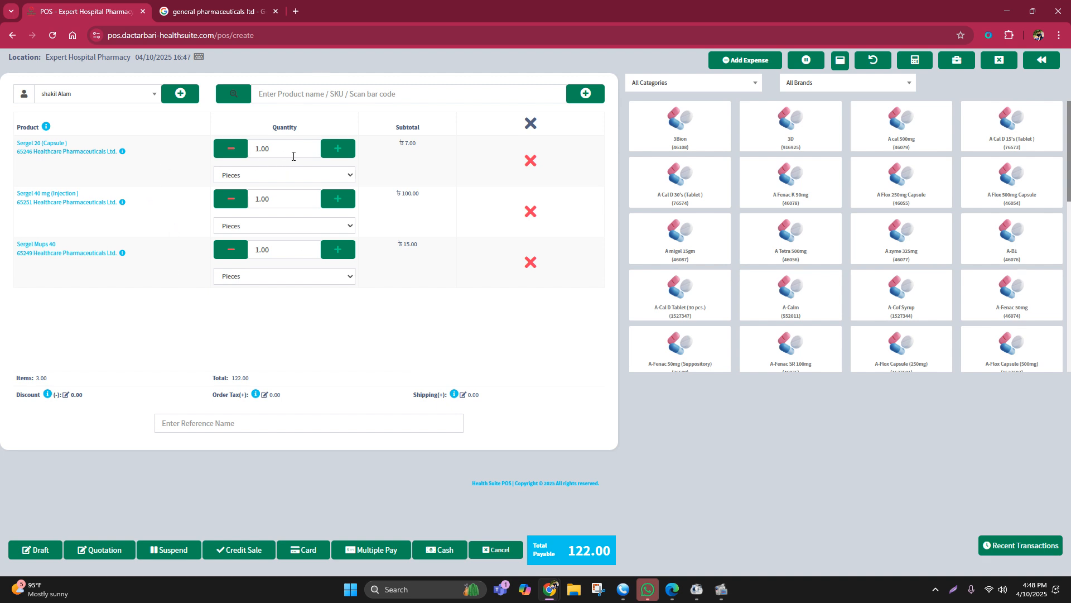
Step: Set the sale quantities to 60 for Sergel 20 capsules, 50 for Sergel 40 mg injections and 20 for Sergel Mups 40
{"action": "left_click", "coordinate": [266, 149]}
{"action": "type", "text": "60"}
{"action": "left_click", "coordinate": [299, 199]}
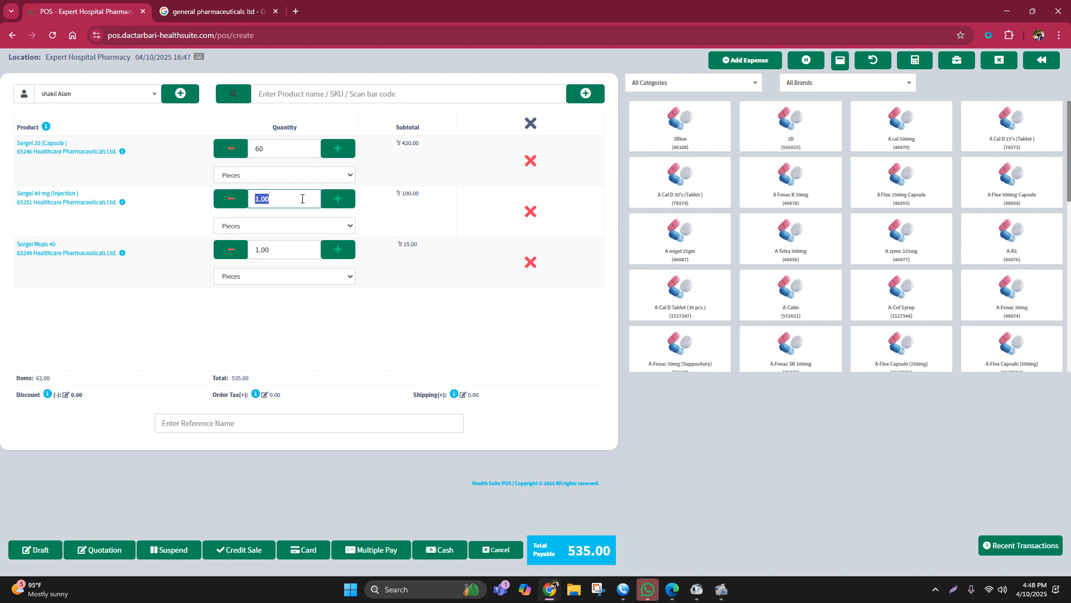
{"action": "type", "text": "50"}
{"action": "left_click", "coordinate": [248, 255]}
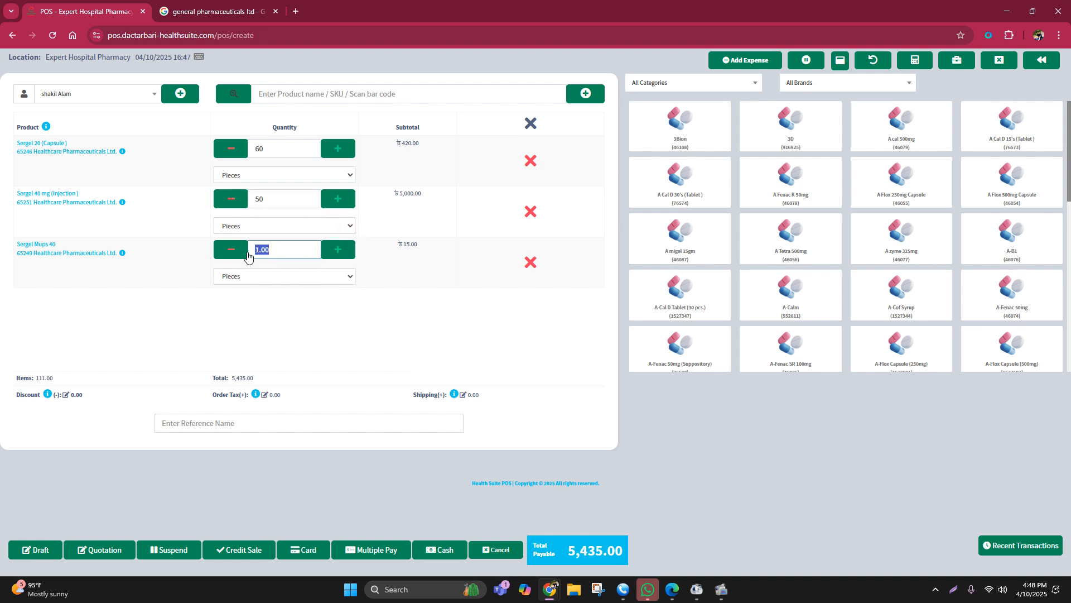
{"action": "type", "text": "20"}
{"action": "left_click", "coordinate": [316, 341]}
{"action": "key", "text": "F4"}
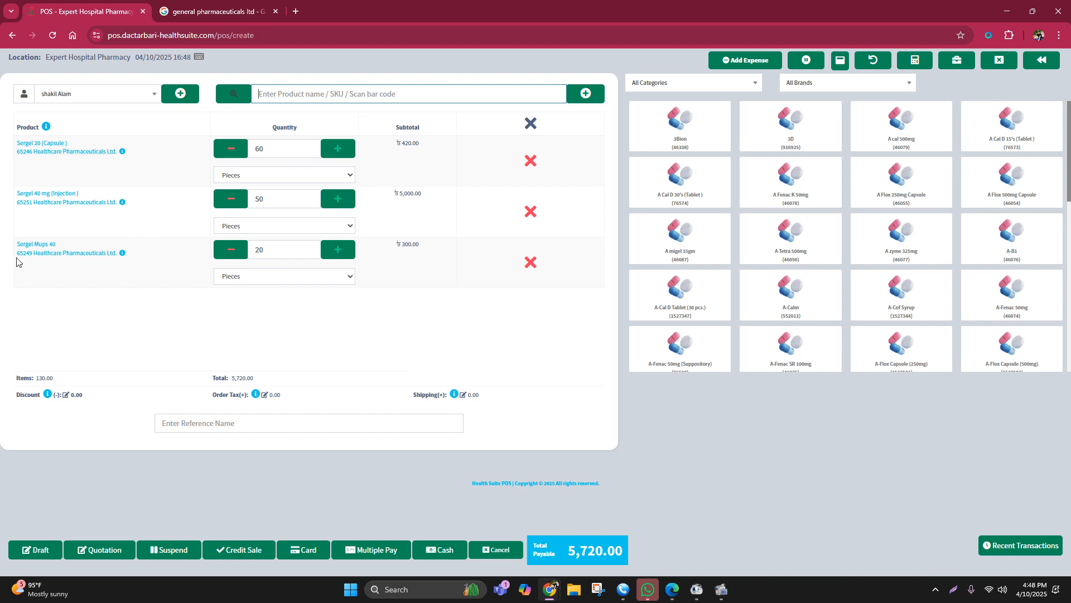
Step: Examine the unit price and discount options of the Sergel Mups 40 and Sergel 20 (Capsule) lines
{"action": "left_click", "coordinate": [96, 254]}
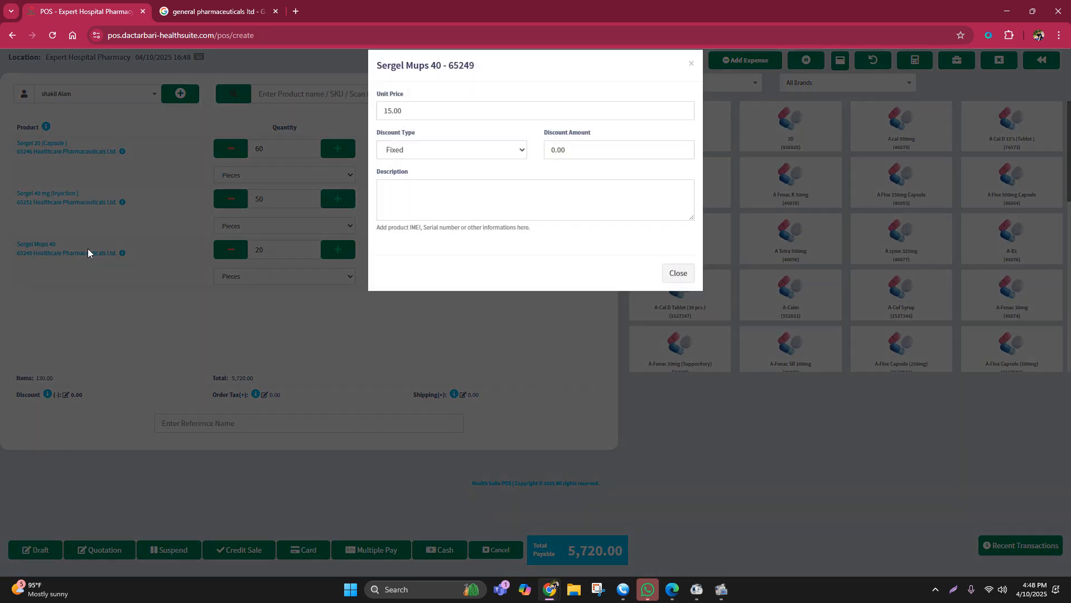
{"action": "left_click", "coordinate": [424, 166]}
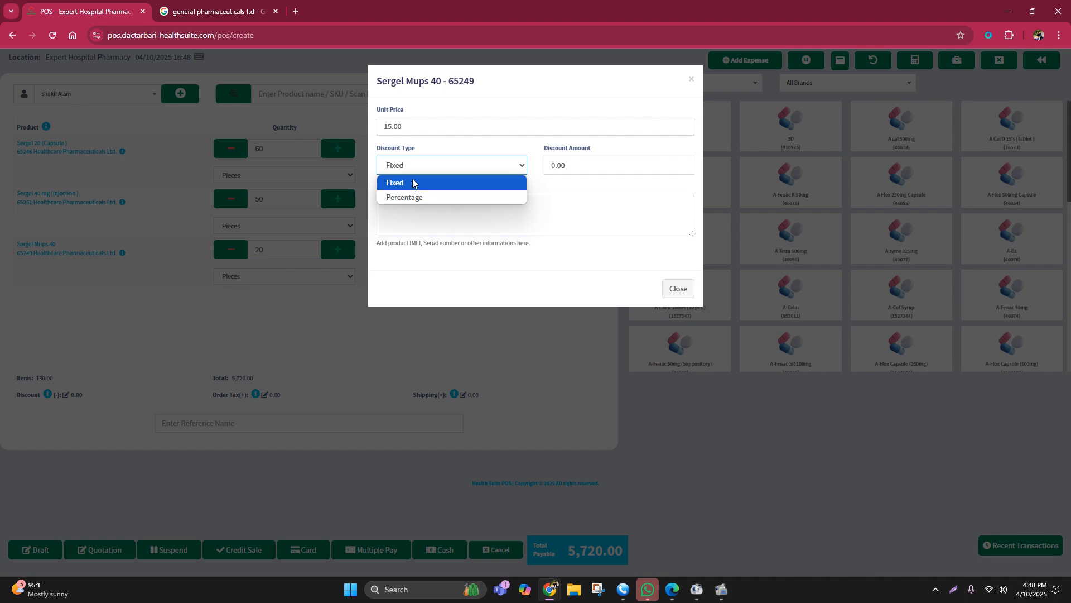
{"action": "left_click", "coordinate": [412, 224]}
{"action": "left_click", "coordinate": [123, 276]}
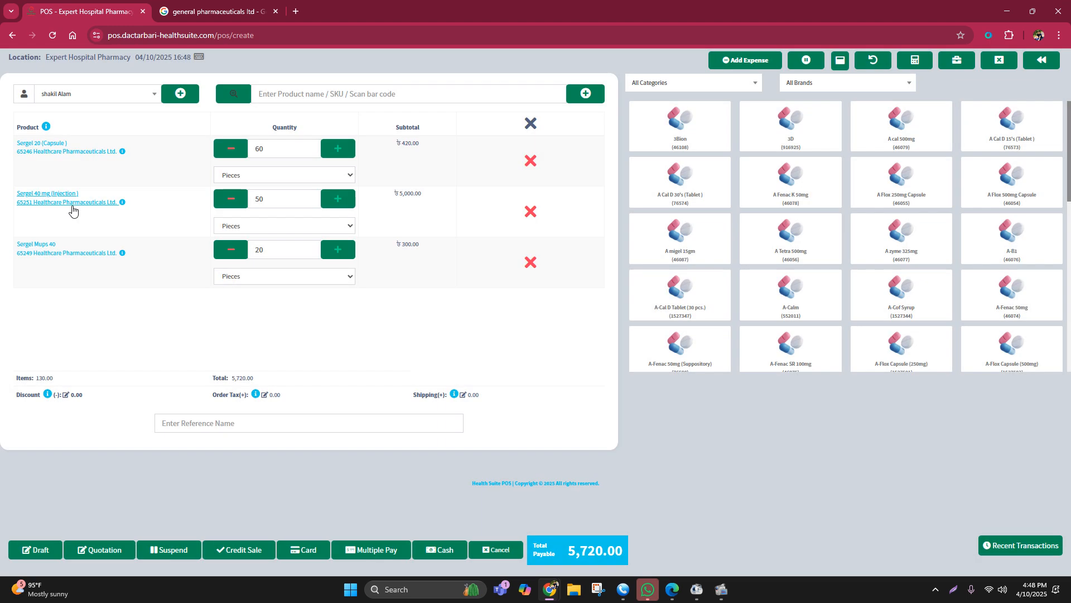
{"action": "left_click", "coordinate": [76, 151]}
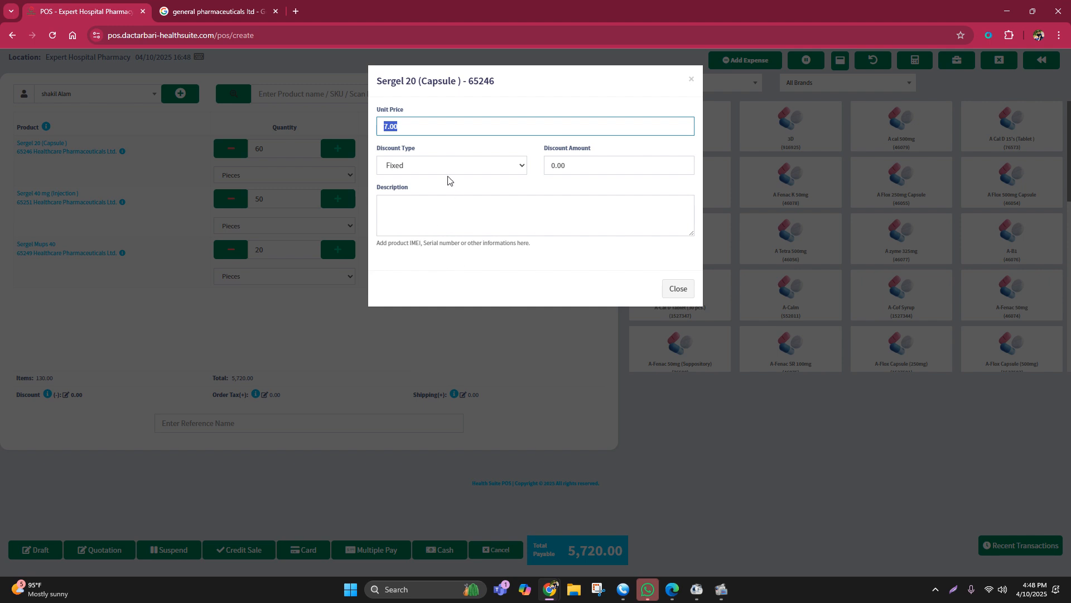
{"action": "left_click", "coordinate": [433, 346]}
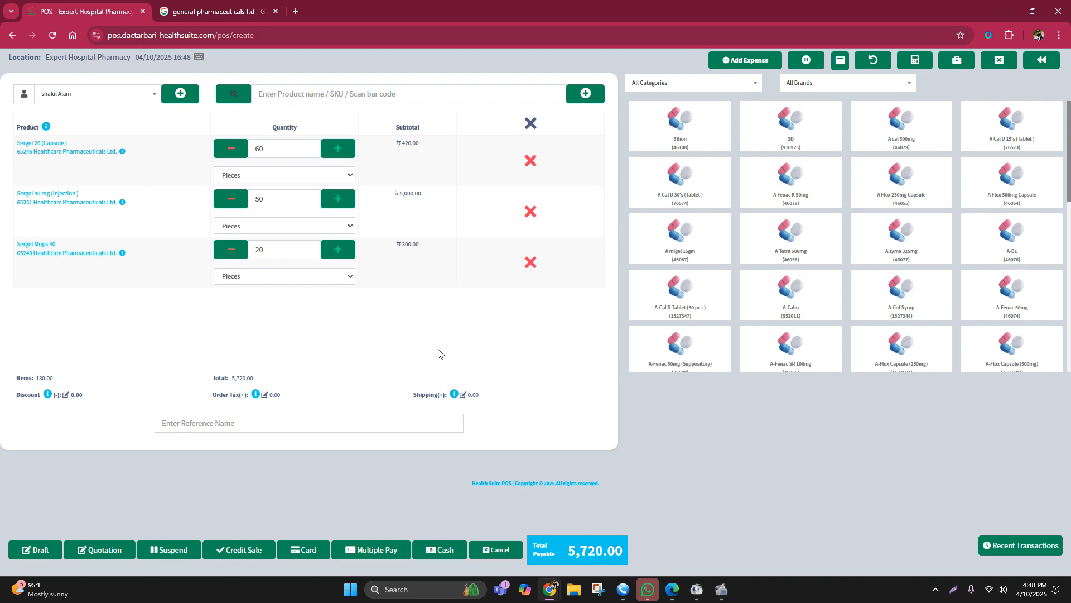
Step: Apply a fixed discount of 120 to the whole sale
{"action": "left_click", "coordinate": [65, 397]}
{"action": "left_click", "coordinate": [470, 139]}
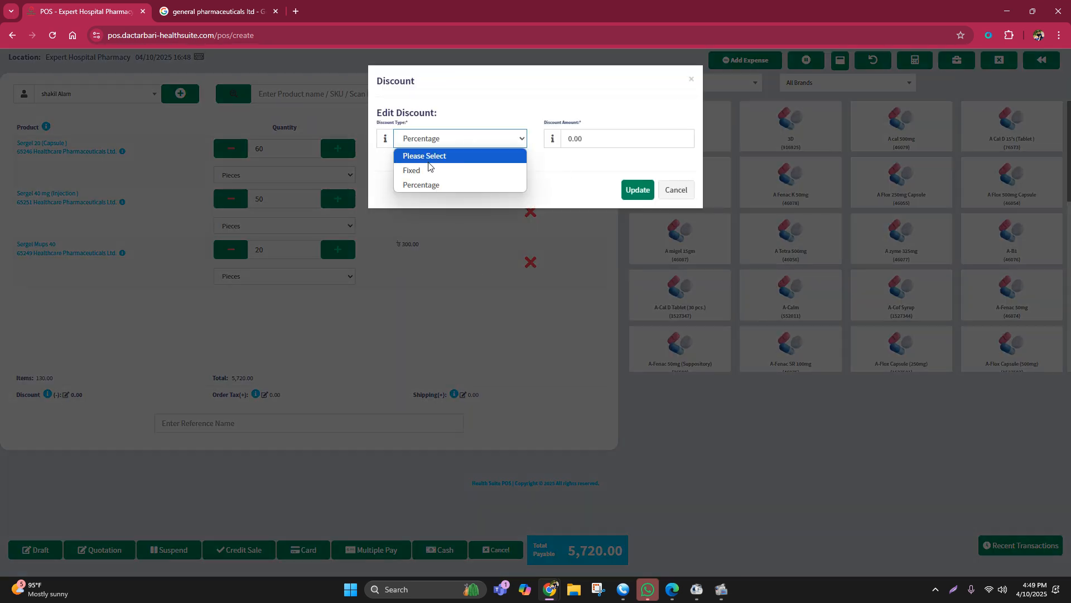
{"action": "left_click", "coordinate": [429, 170]}
{"action": "left_click", "coordinate": [448, 144]}
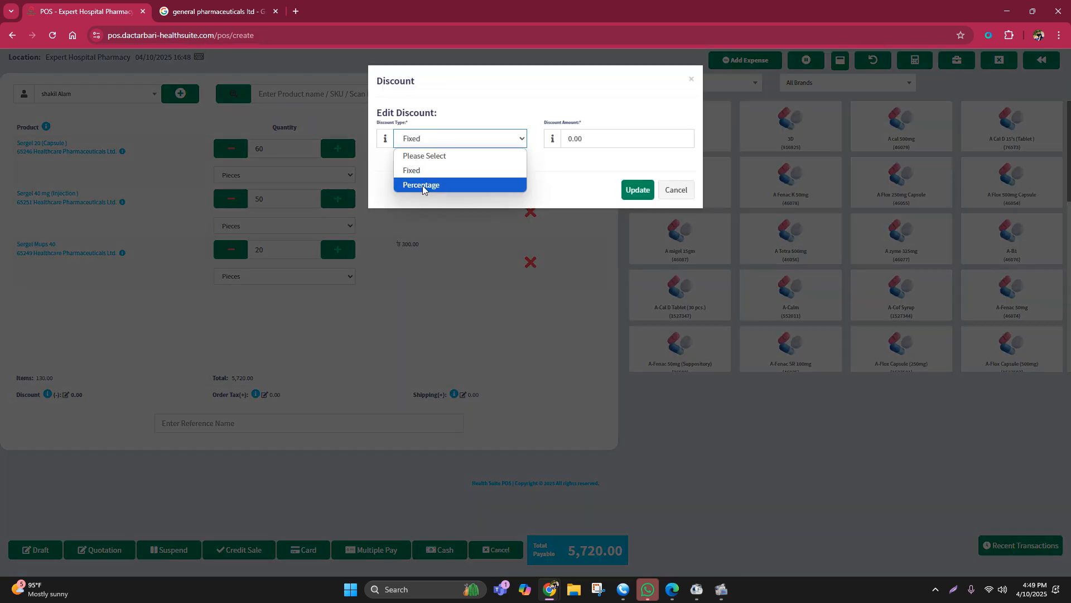
{"action": "left_click", "coordinate": [421, 185]}
{"action": "key", "text": "Tab"}
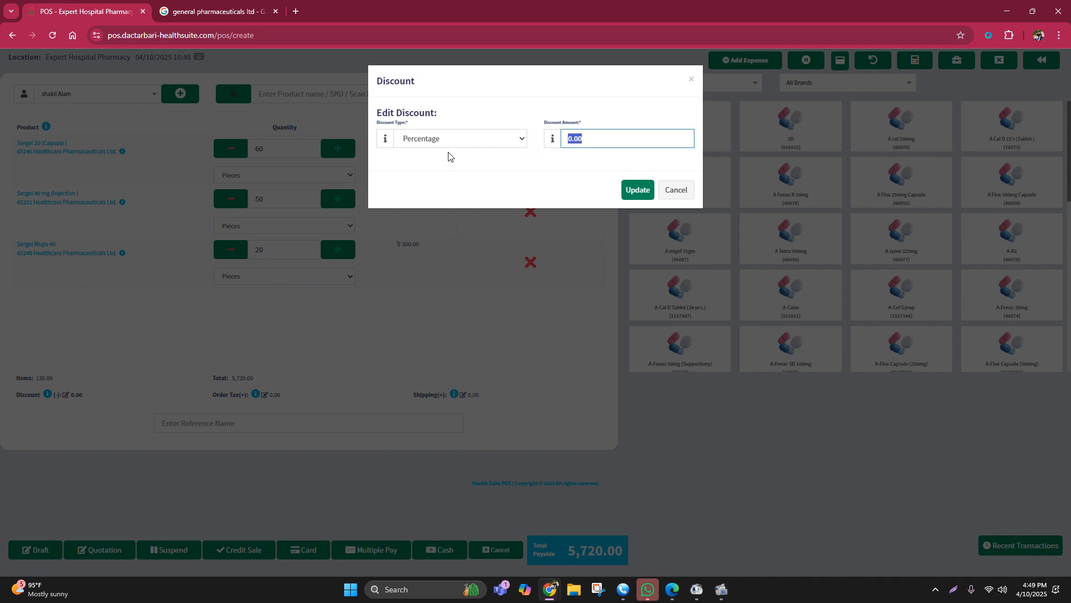
{"action": "left_click", "coordinate": [431, 146]}
{"action": "left_click", "coordinate": [413, 171]}
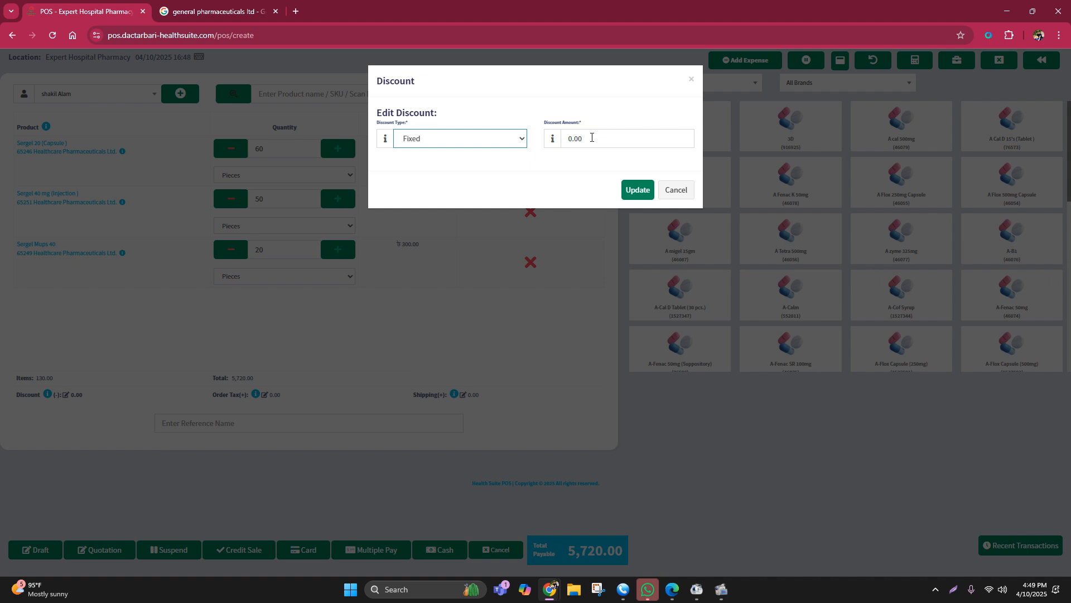
{"action": "key", "text": "Tab"}
{"action": "type", "text": "120"}
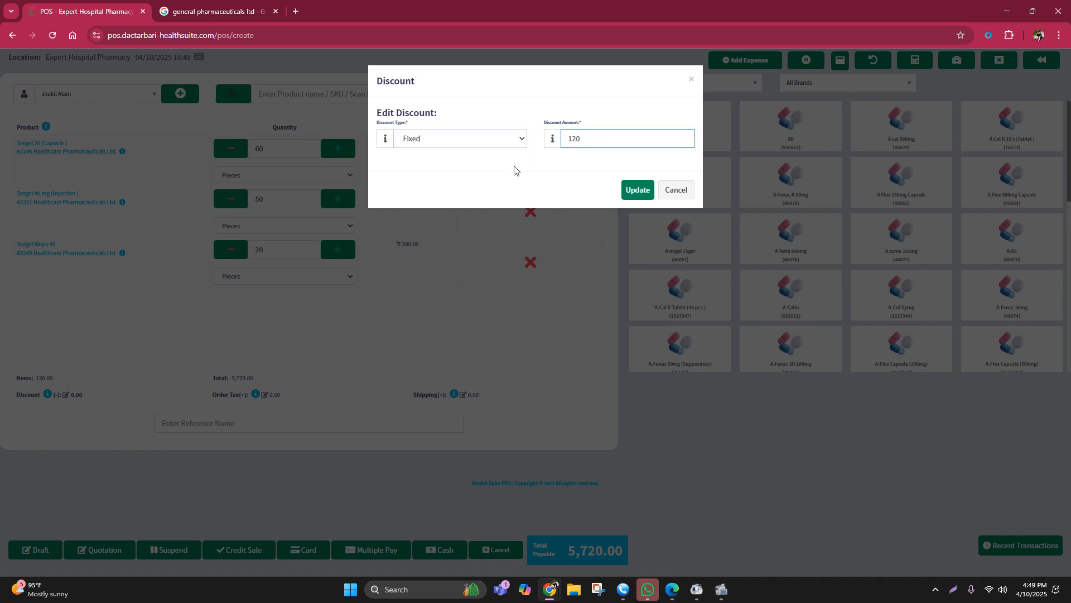
{"action": "left_click", "coordinate": [630, 191]}
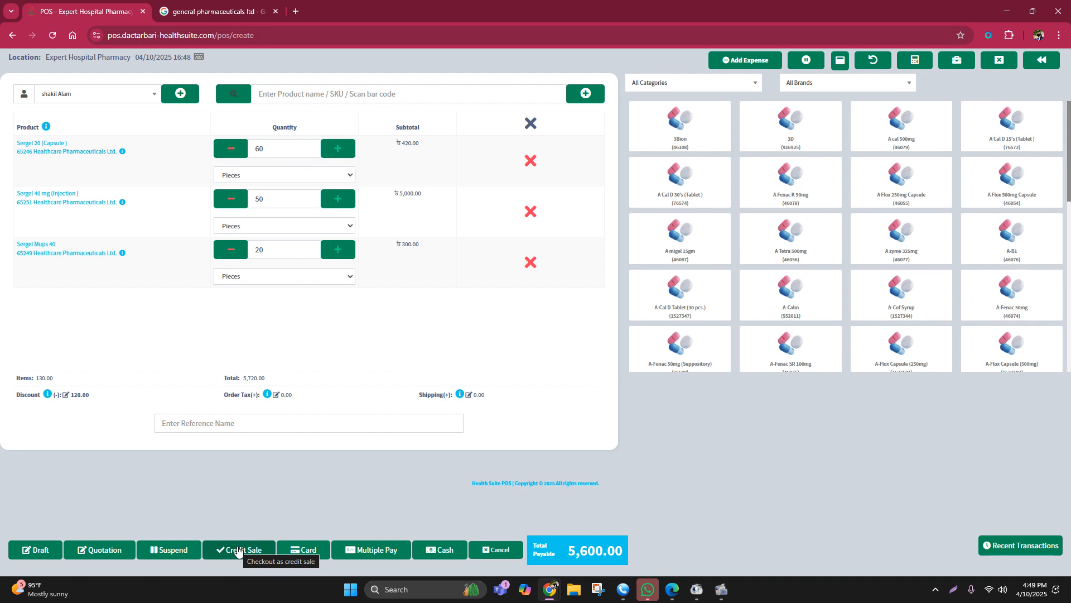
Step: Examine the payment methods available for paying the sale with multiple payments, and close the payment form without finalizing
{"action": "left_click", "coordinate": [365, 550]}
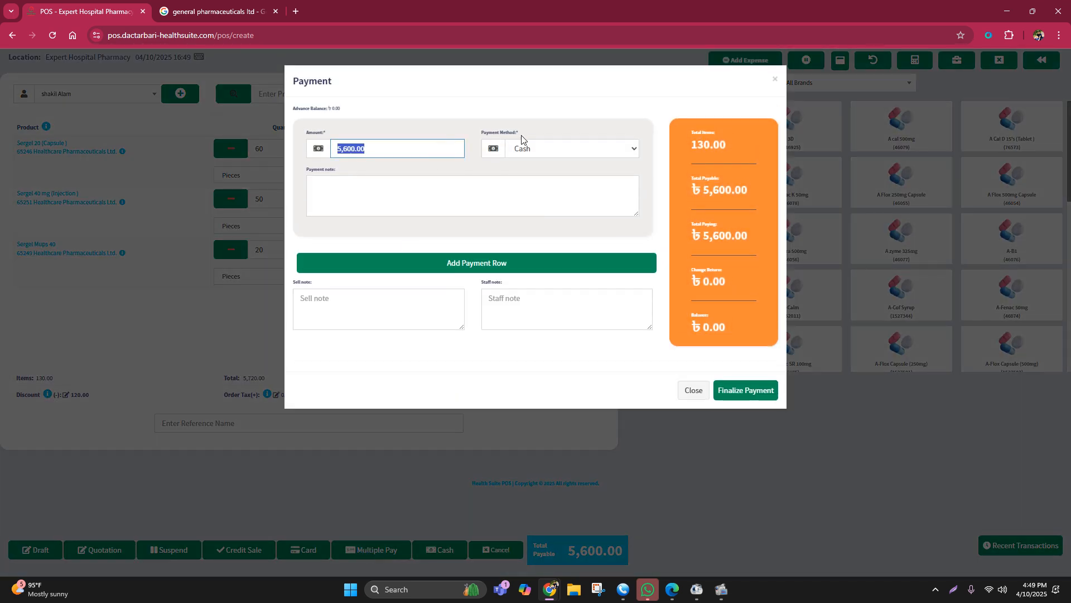
{"action": "left_click", "coordinate": [530, 148]}
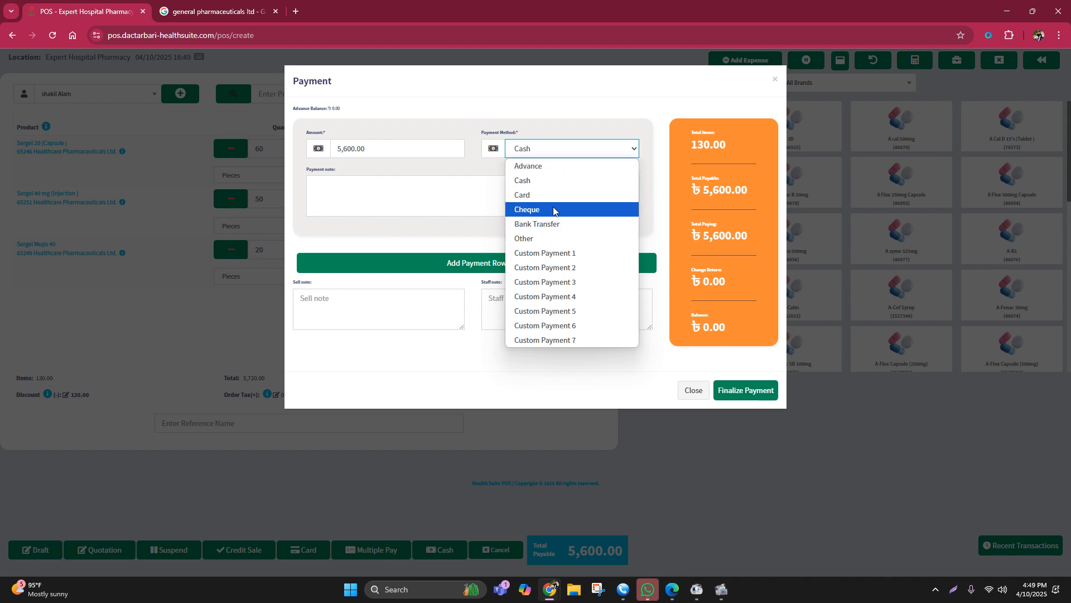
{"action": "left_click", "coordinate": [545, 109]}
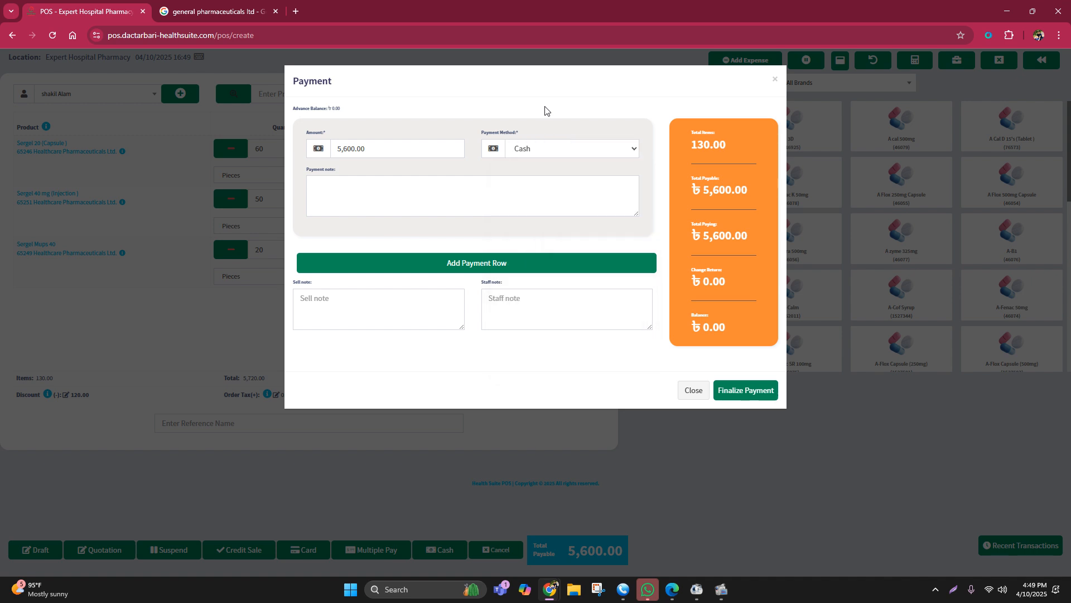
{"action": "left_click", "coordinate": [541, 154]}
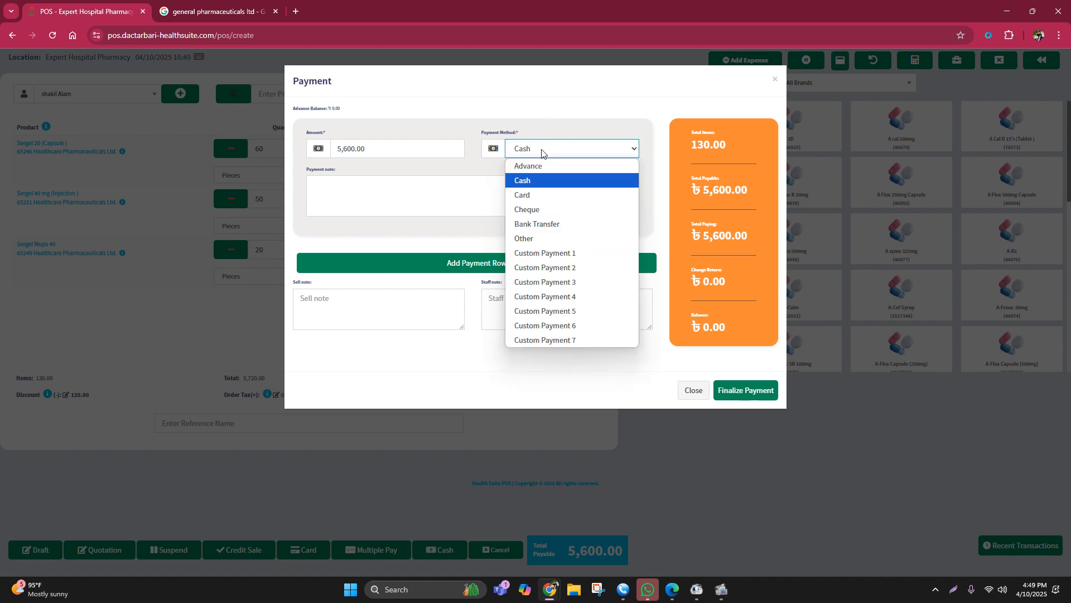
{"action": "left_click", "coordinate": [528, 185]}
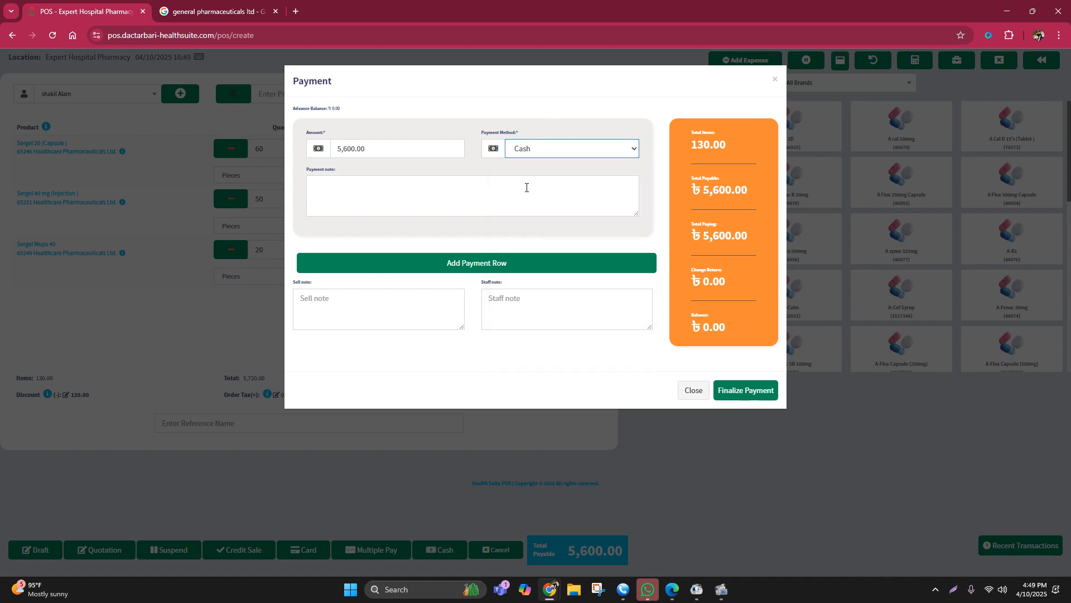
{"action": "left_click", "coordinate": [777, 80]}
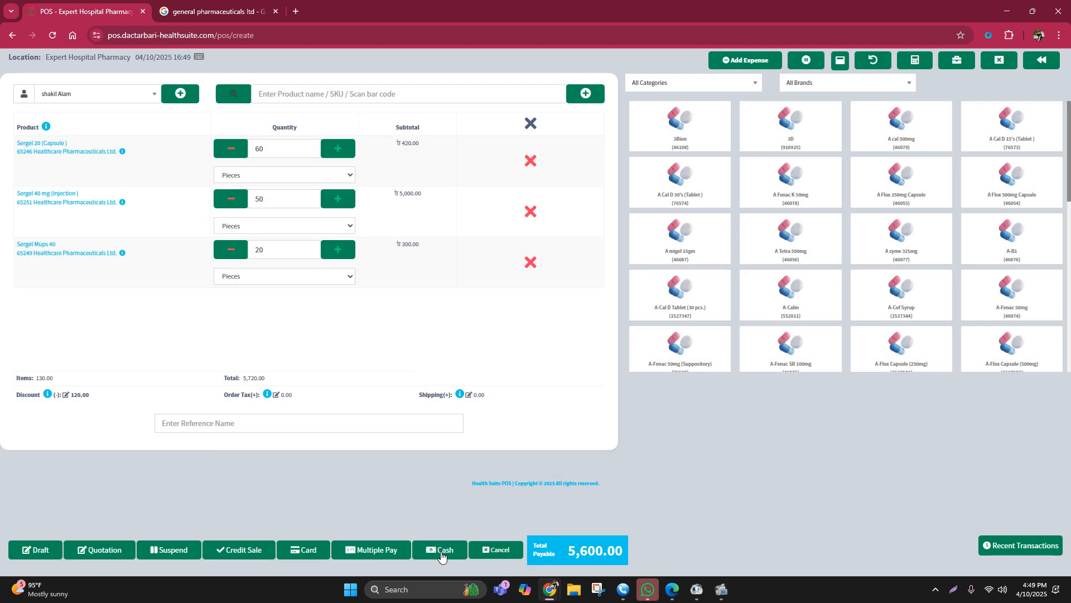
Step: Check out the sale as fully paid in cash, review the invoice preview, and dismiss printing
{"action": "left_click", "coordinate": [440, 551]}
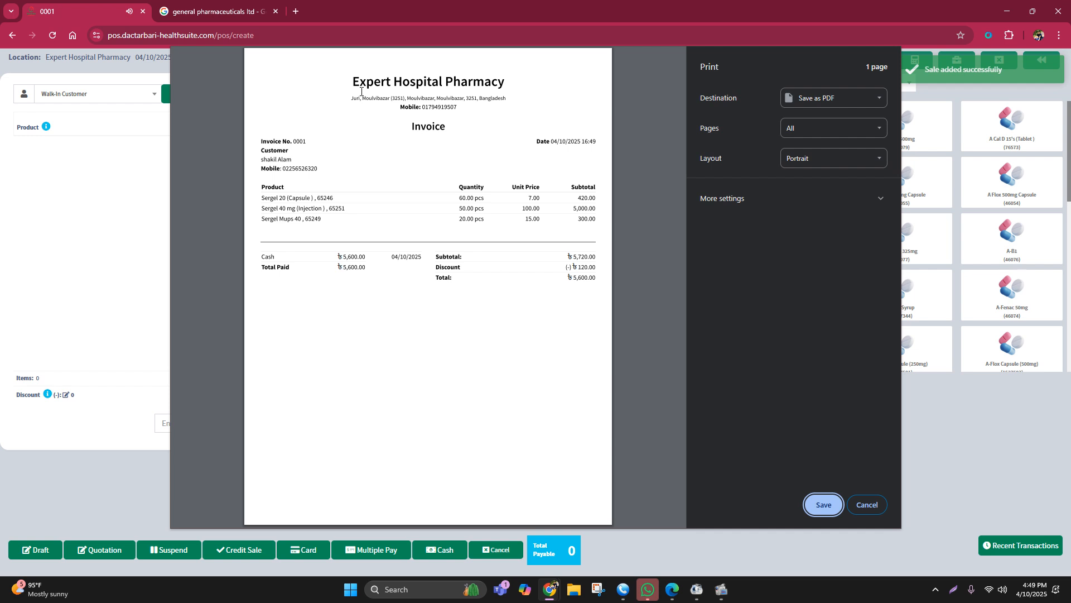
{"action": "left_click_drag", "start_coordinate": [353, 83], "coordinate": [581, 303]}
{"action": "left_click", "coordinate": [468, 381]}
{"action": "left_click", "coordinate": [861, 509]}
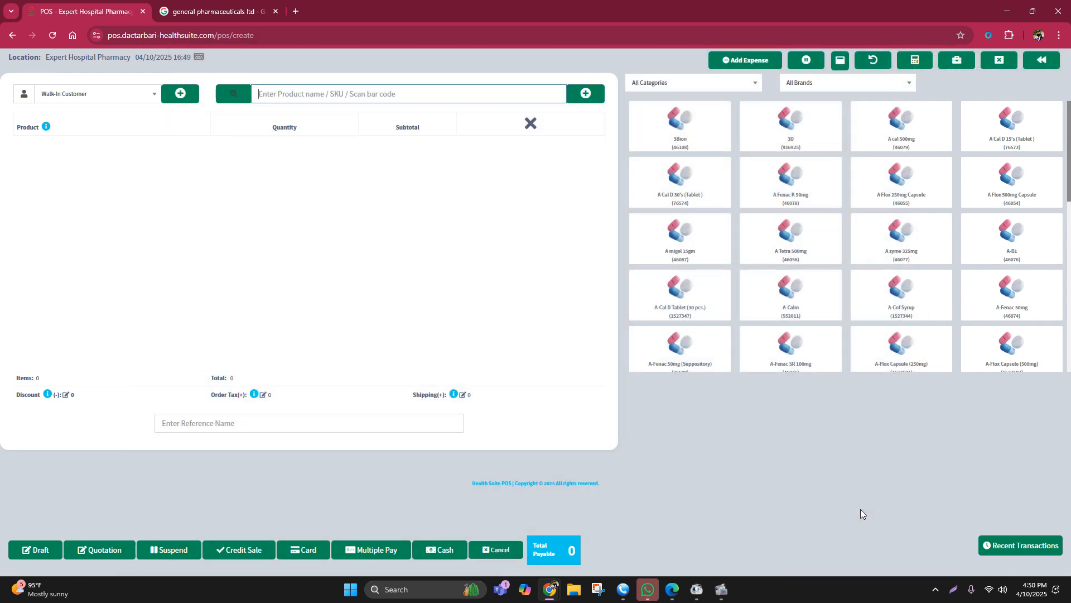
Step: Return to the home dashboard and examine the total purchase and total sales figures
{"action": "left_click", "coordinate": [11, 37]}
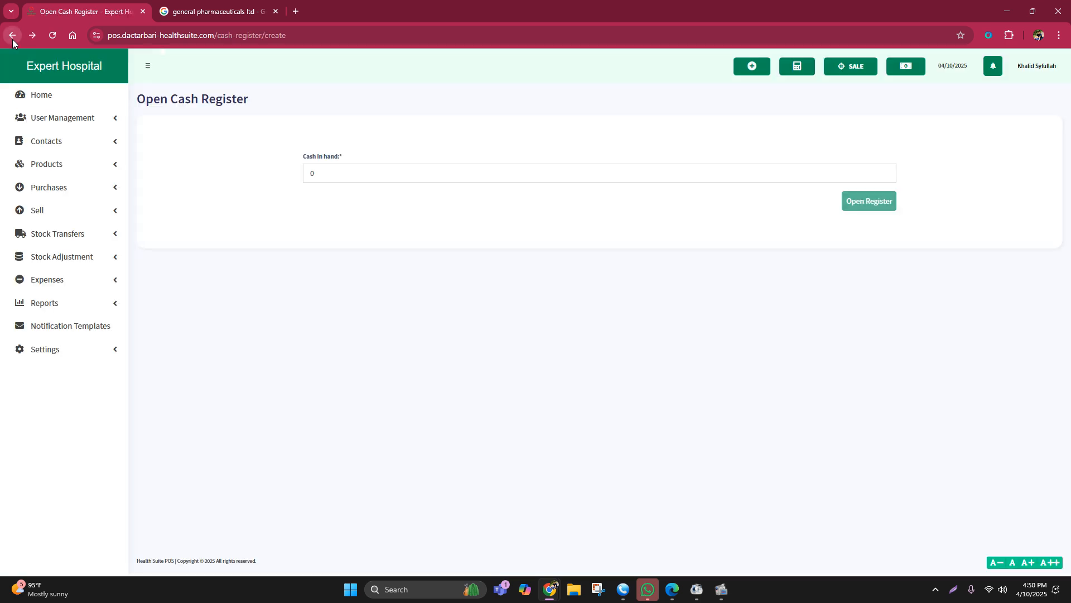
{"action": "left_click", "coordinate": [38, 95]}
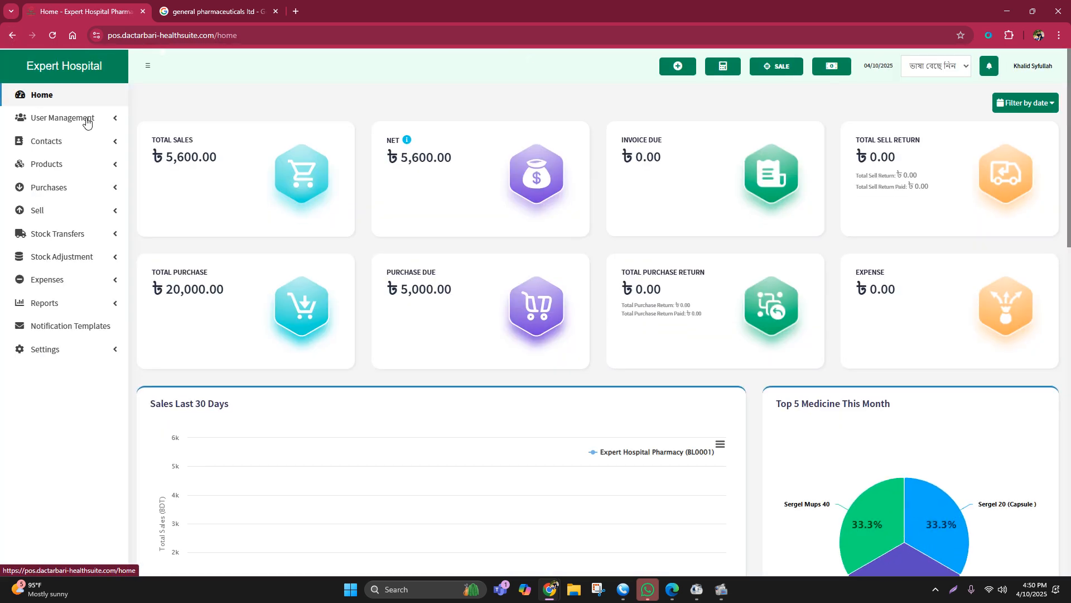
{"action": "left_click_drag", "start_coordinate": [165, 289], "coordinate": [236, 288]}
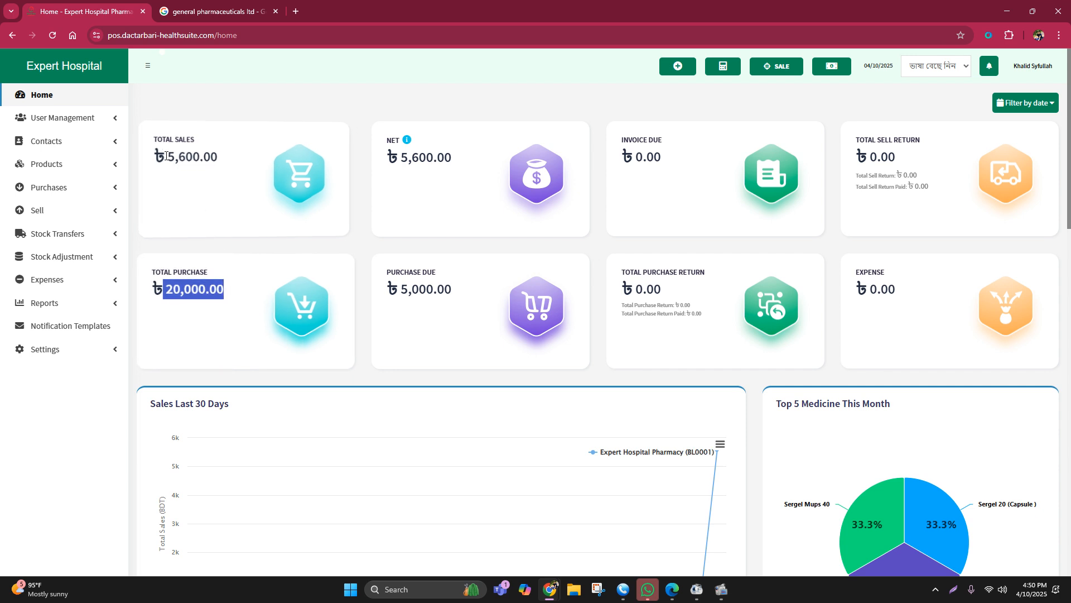
{"action": "left_click_drag", "start_coordinate": [169, 156], "coordinate": [220, 160]}
{"action": "left_click", "coordinate": [231, 205]}
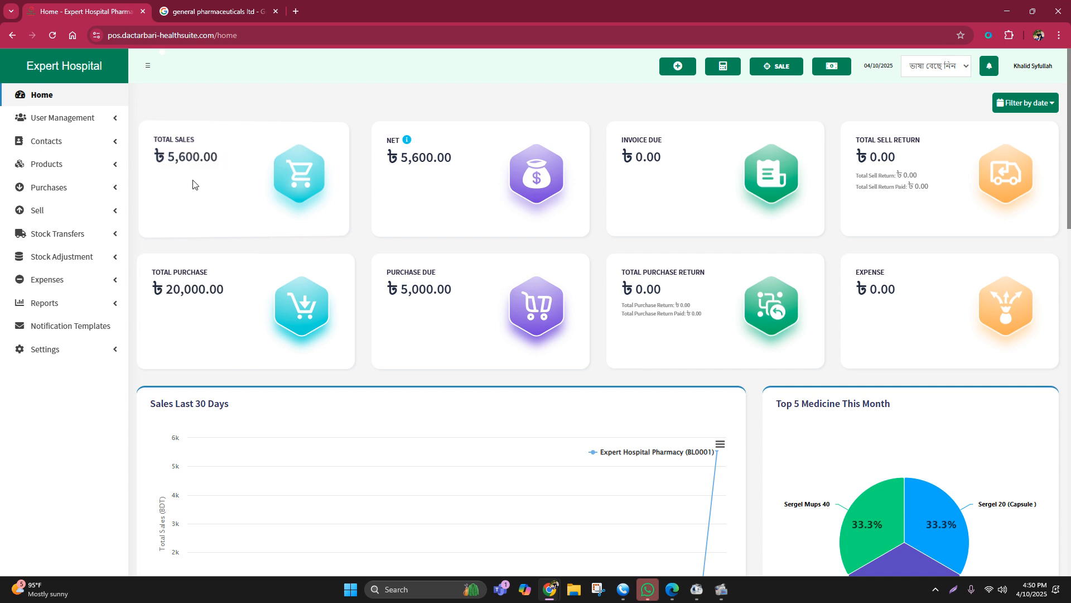
{"action": "left_click_drag", "start_coordinate": [167, 154], "coordinate": [218, 154]}
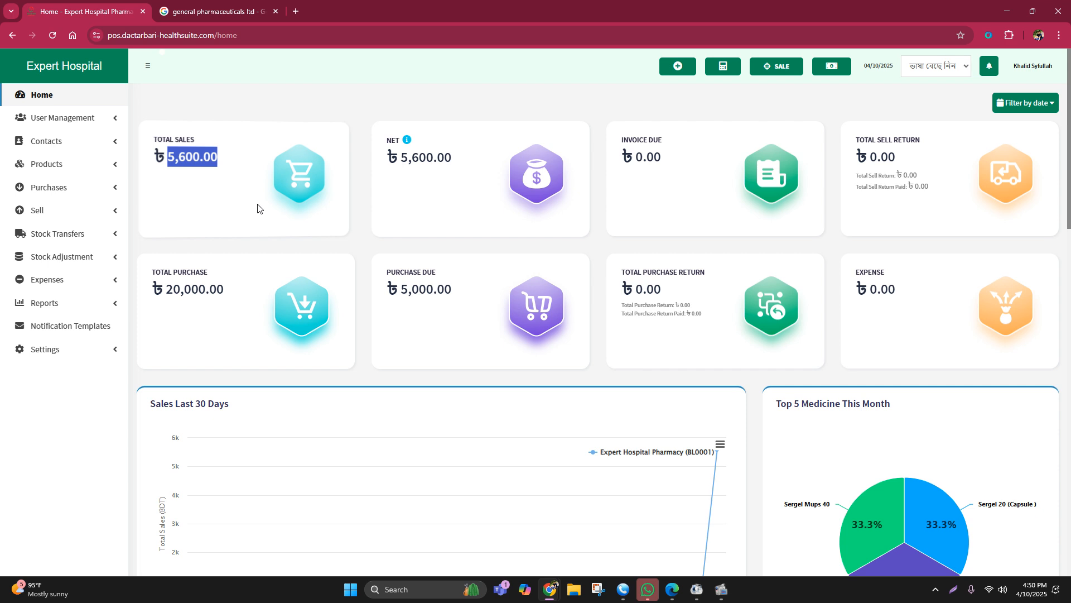
{"action": "left_click", "coordinate": [188, 208]}
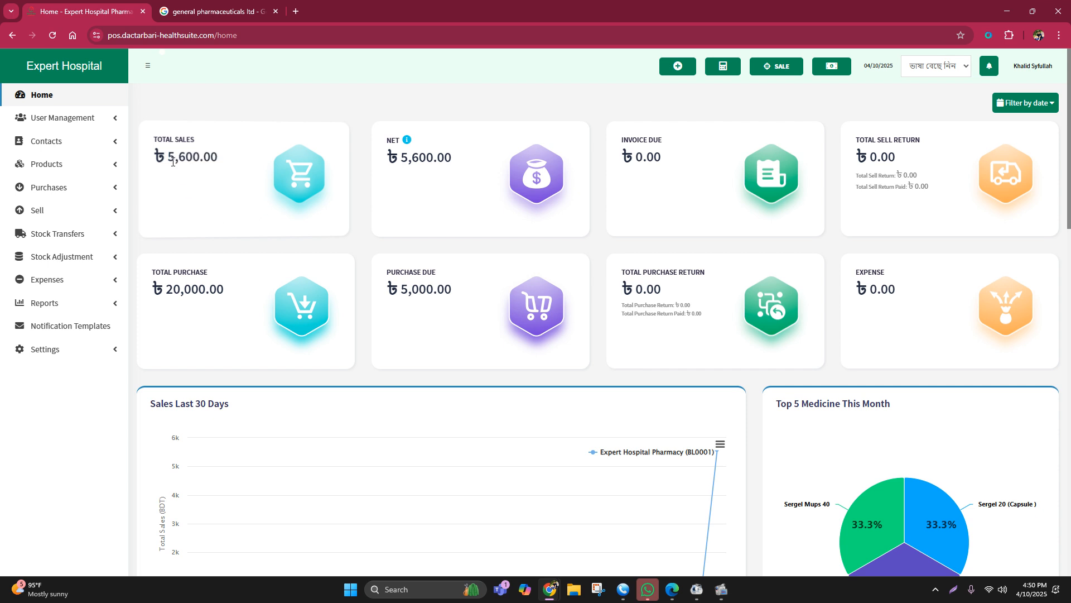
{"action": "left_click_drag", "start_coordinate": [167, 157], "coordinate": [224, 163]}
{"action": "left_click", "coordinate": [241, 190]}
{"action": "left_click", "coordinate": [34, 194]}
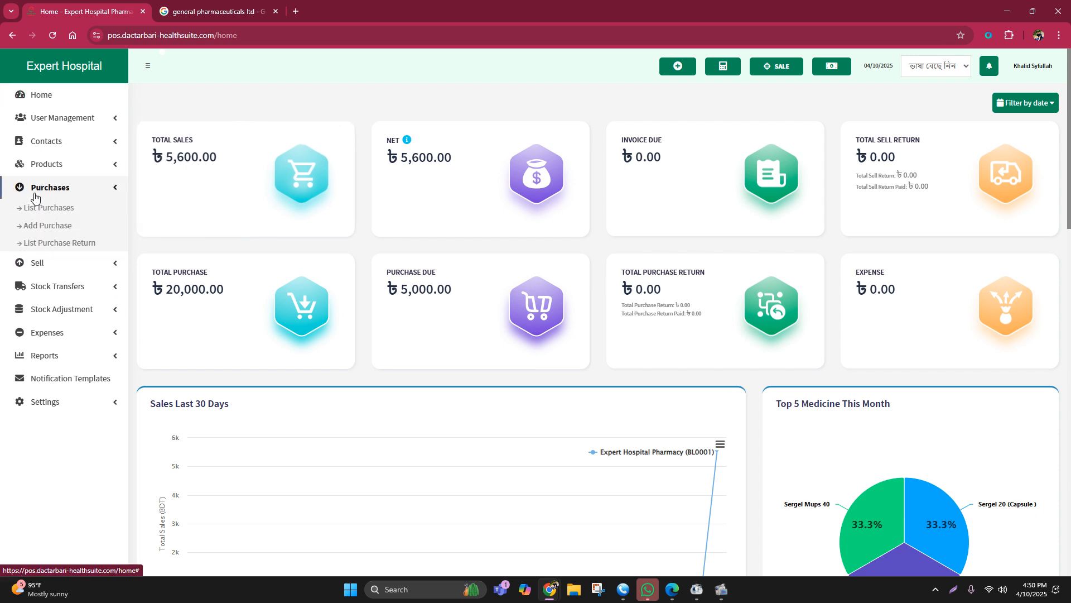
{"action": "left_click", "coordinate": [34, 196]}
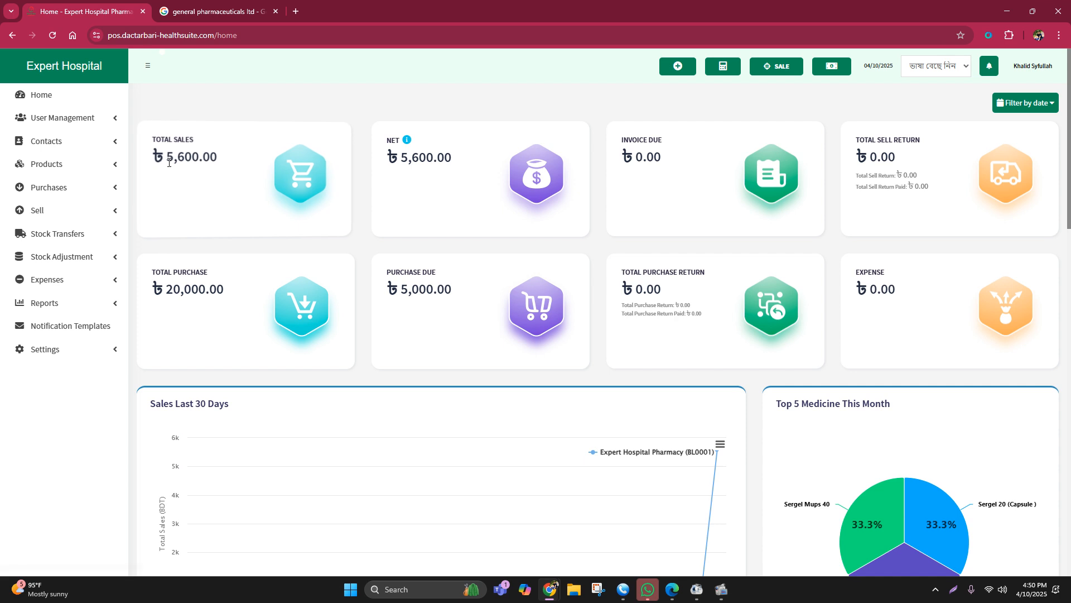
{"action": "left_click_drag", "start_coordinate": [168, 158], "coordinate": [231, 167]}
{"action": "left_click", "coordinate": [236, 180]}
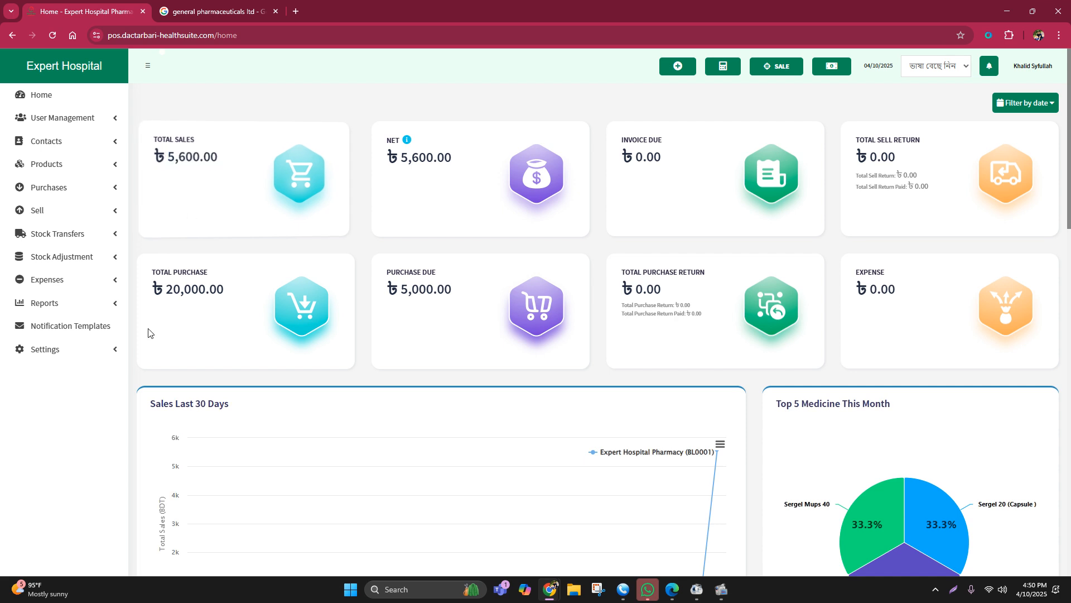
Step: Examine the settings pages for business, locations, invoices, barcodes, receipt printers and tax rates
{"action": "left_click", "coordinate": [72, 350]}
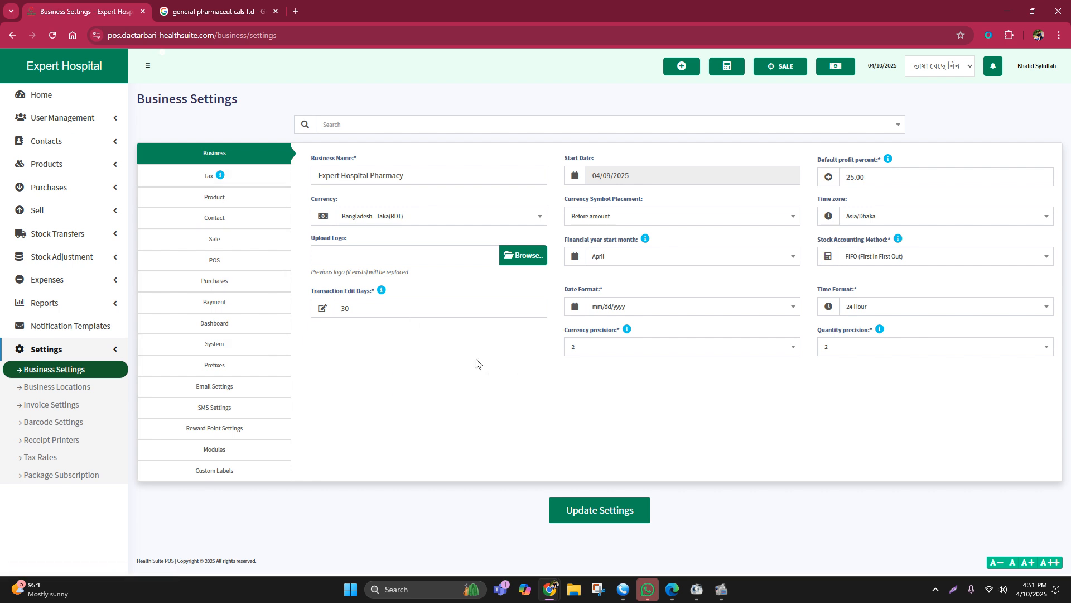
{"action": "left_click", "coordinate": [87, 390]}
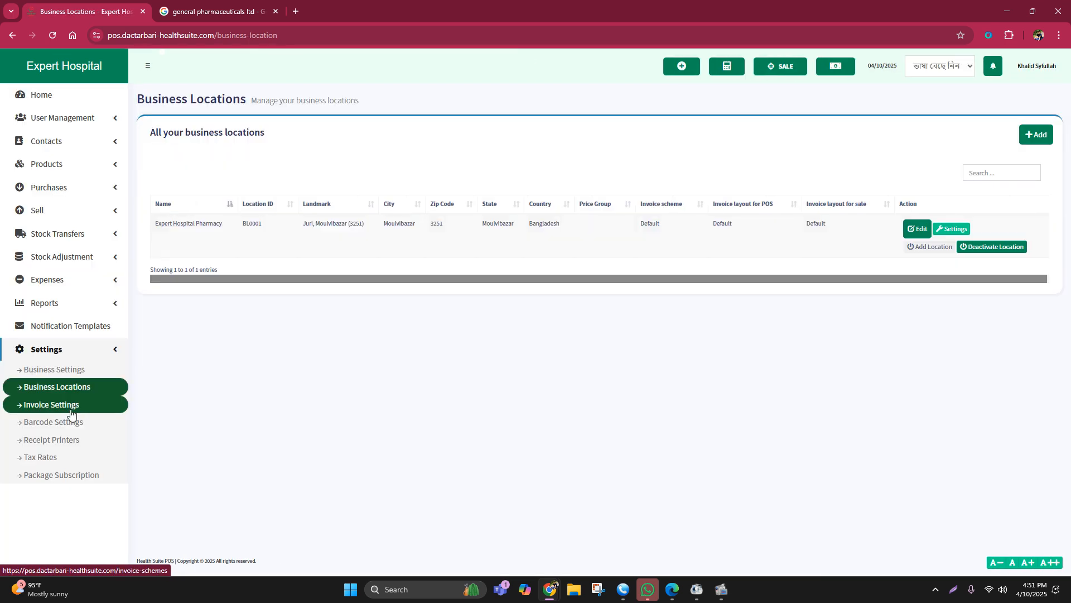
{"action": "left_click", "coordinate": [71, 413]}
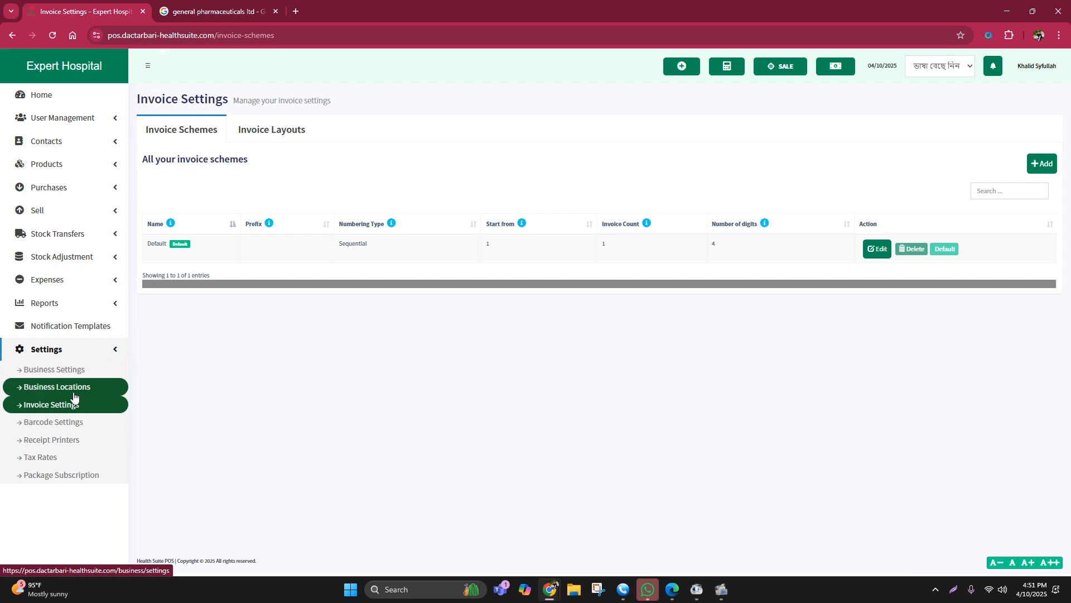
{"action": "left_click", "coordinate": [78, 421]}
{"action": "left_click", "coordinate": [74, 439]}
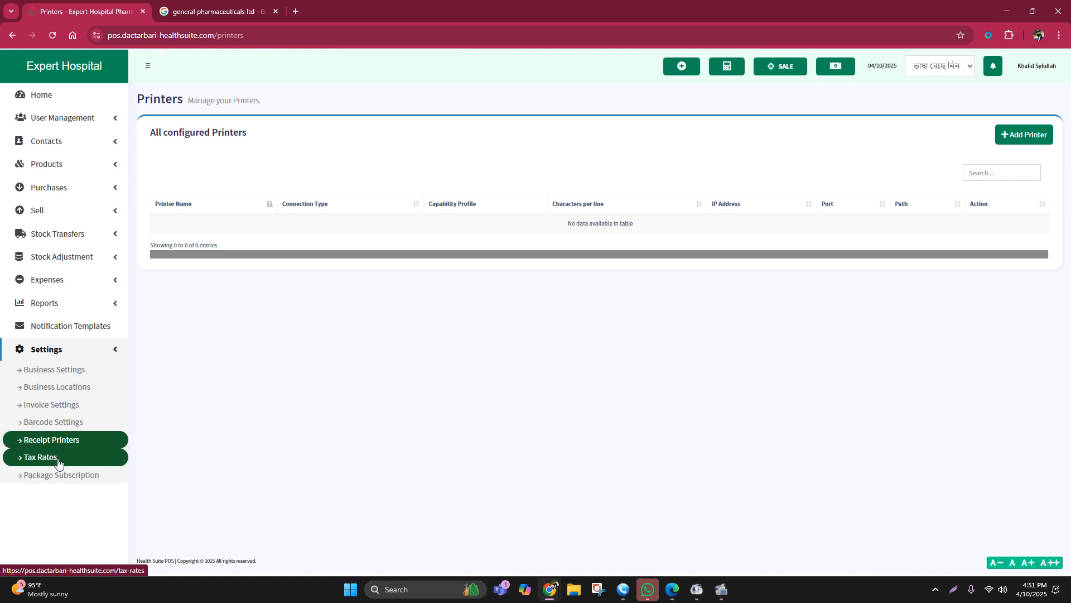
{"action": "left_click", "coordinate": [58, 460]}
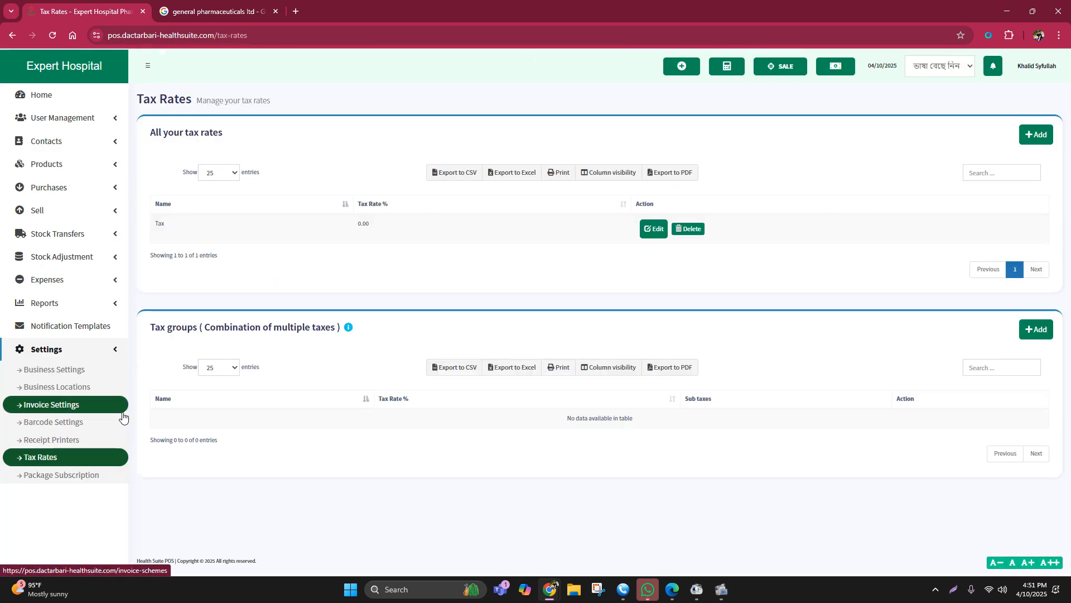
{"action": "mouse_move", "coordinate": [347, 329]}
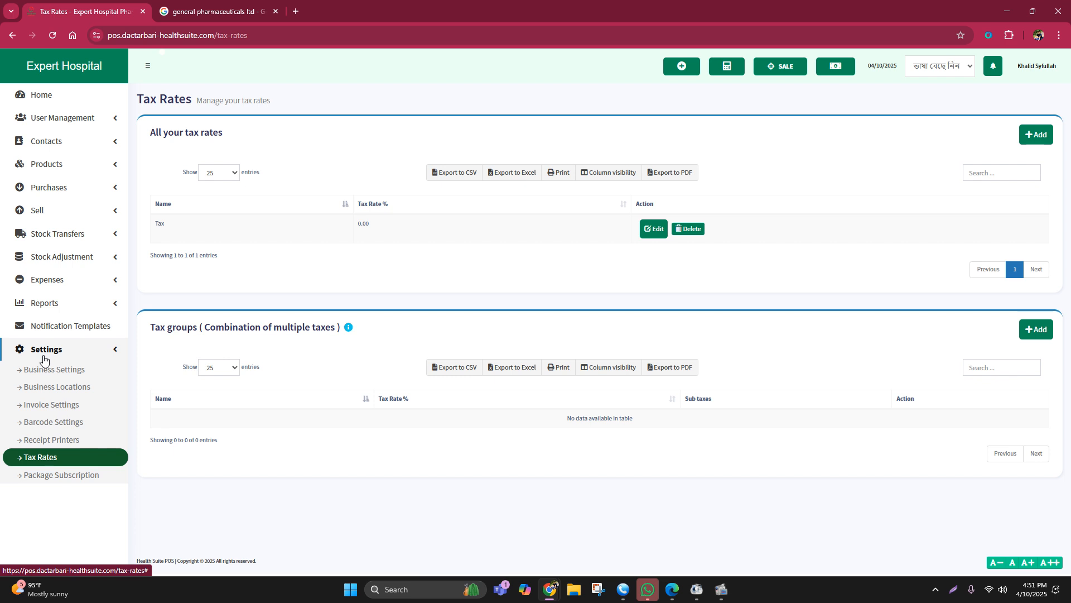
{"action": "left_click", "coordinate": [56, 371]}
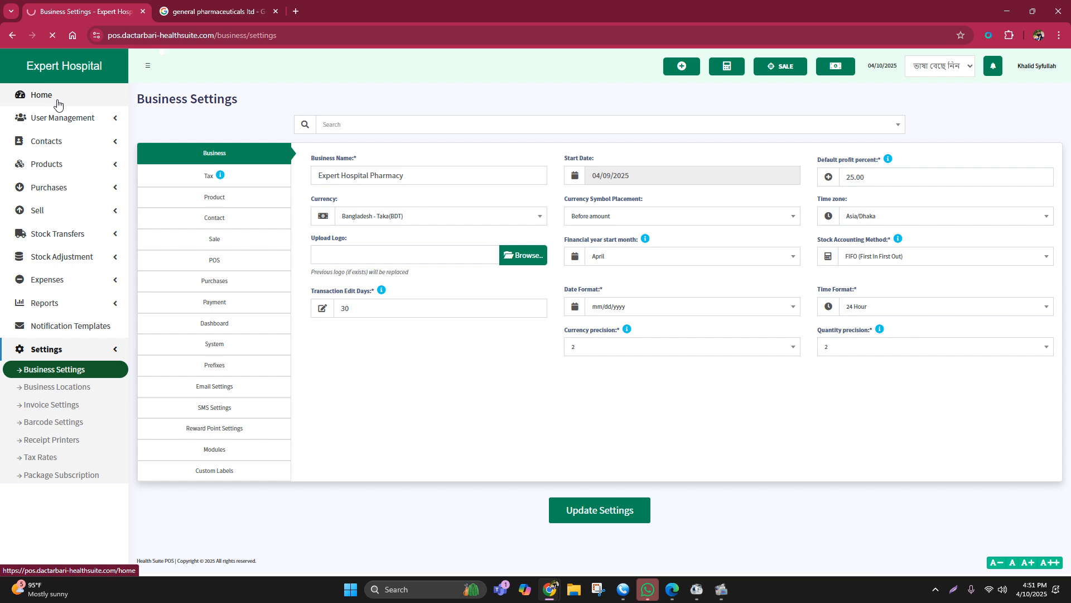
Step: Delete the cash payment recorded for the Sergel sale in the list of all sales, and reload the list
{"action": "left_click", "coordinate": [41, 211]}
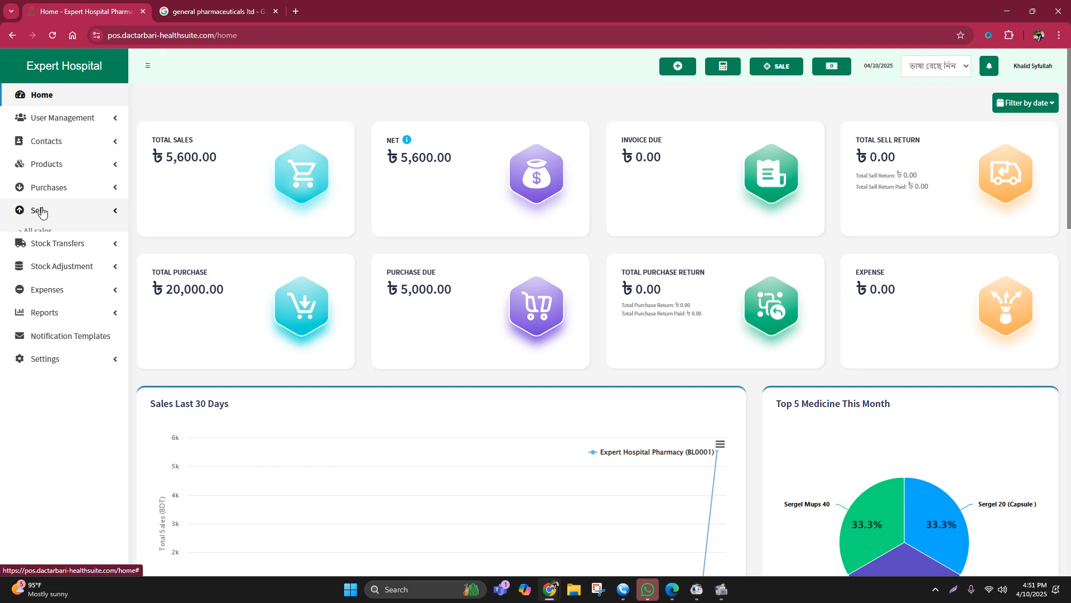
{"action": "left_click", "coordinate": [42, 228]}
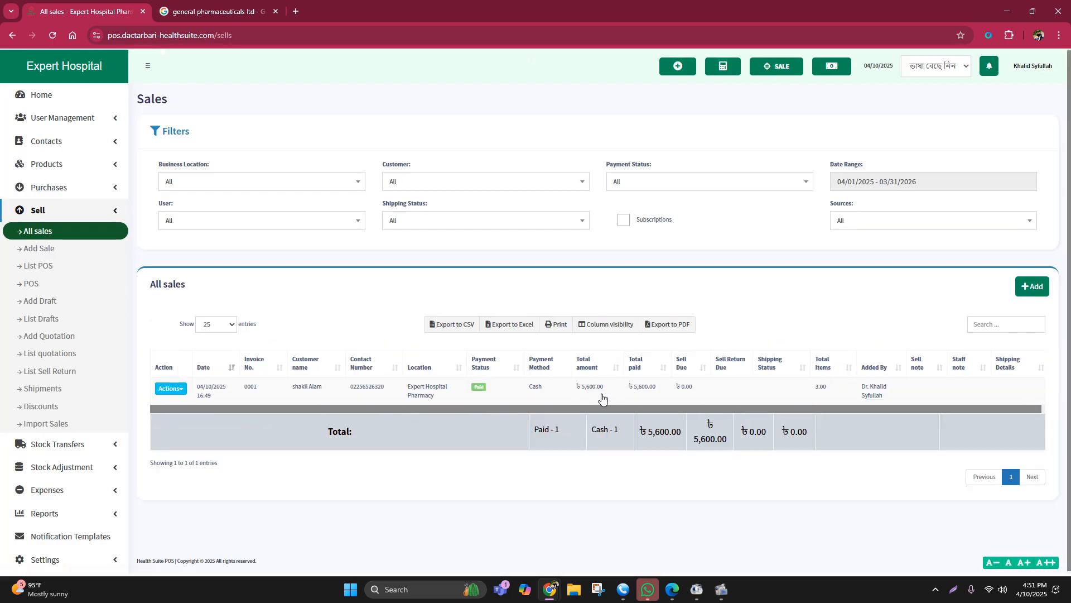
{"action": "left_click", "coordinate": [481, 387]}
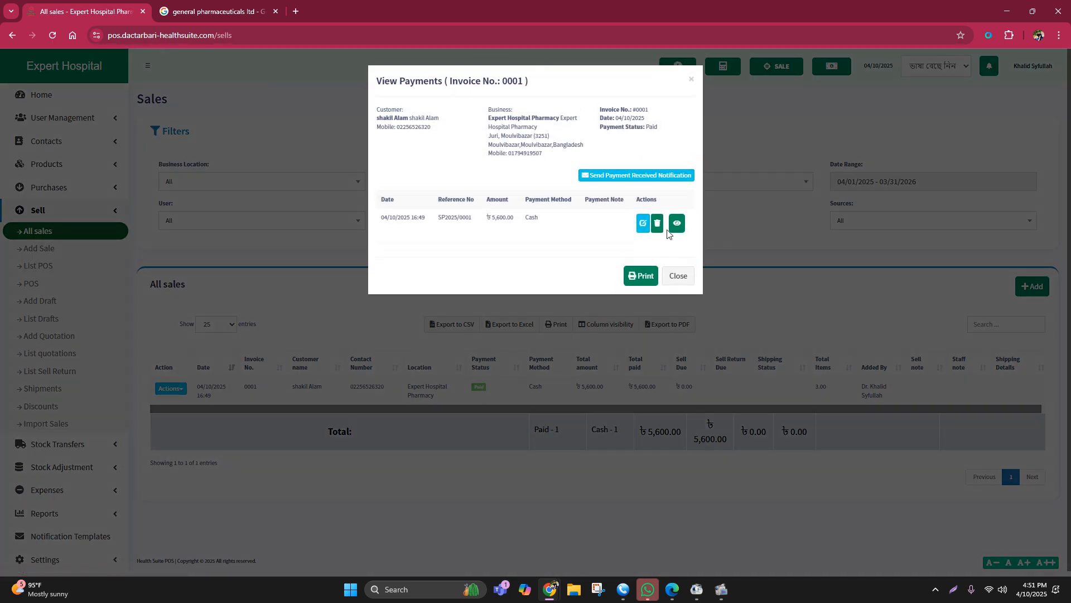
{"action": "left_click", "coordinate": [657, 223]}
{"action": "left_click", "coordinate": [645, 374]}
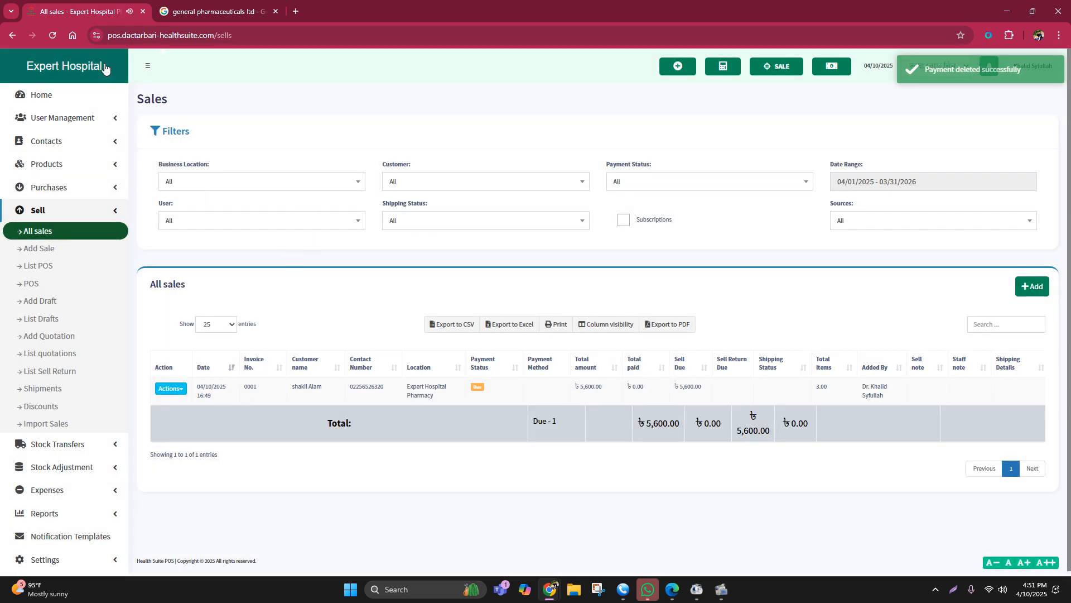
{"action": "left_click", "coordinate": [55, 37]}
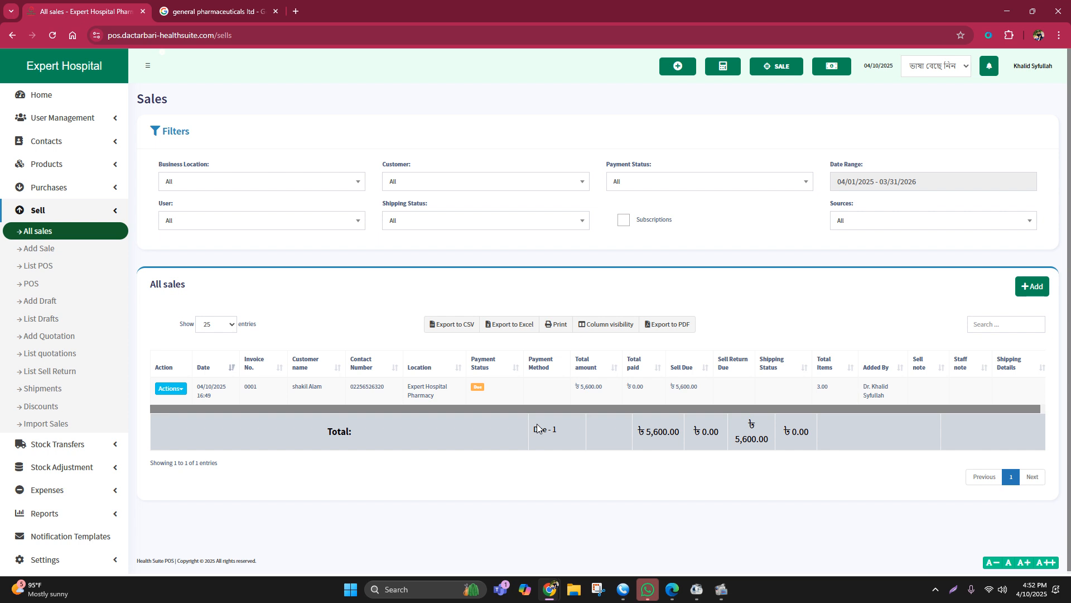
Step: Add a partial cash payment of 4,000 to the due Sergel sale
{"action": "left_click", "coordinate": [478, 386]}
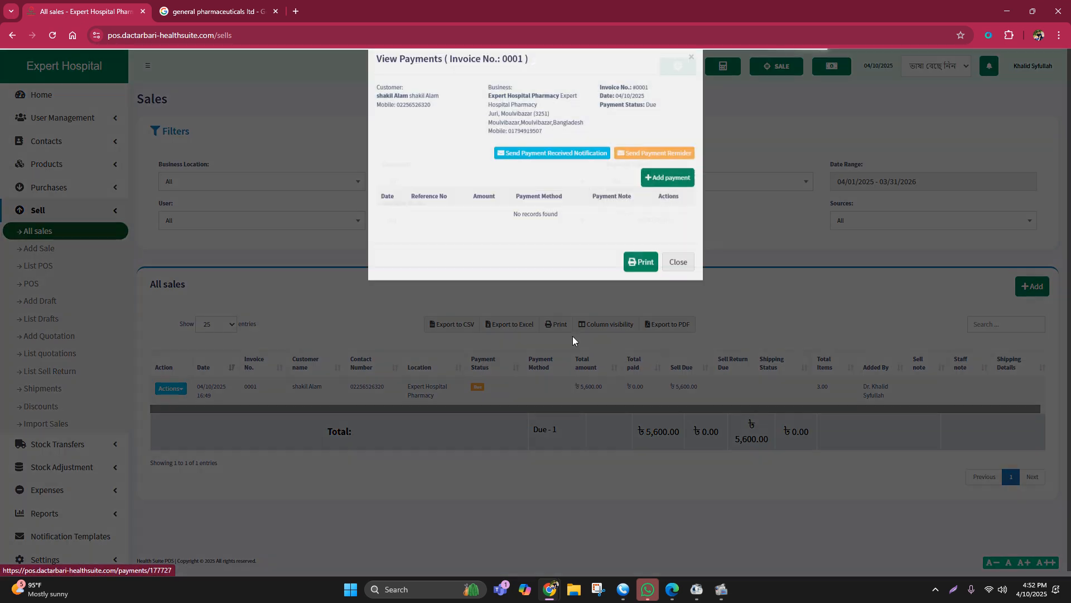
{"action": "left_click", "coordinate": [666, 201]}
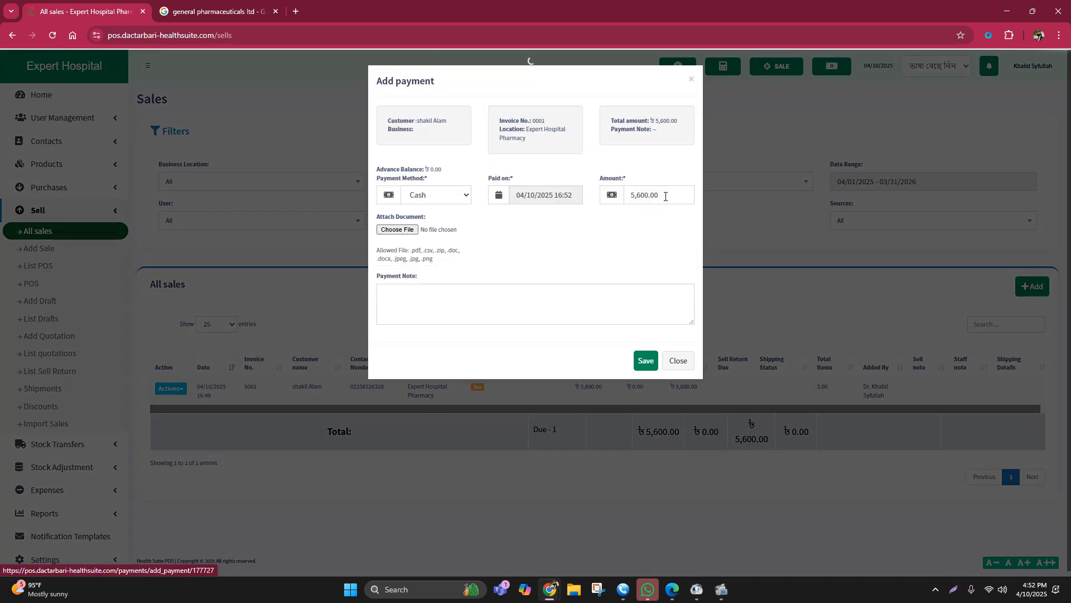
{"action": "double_click", "coordinate": [635, 193]}
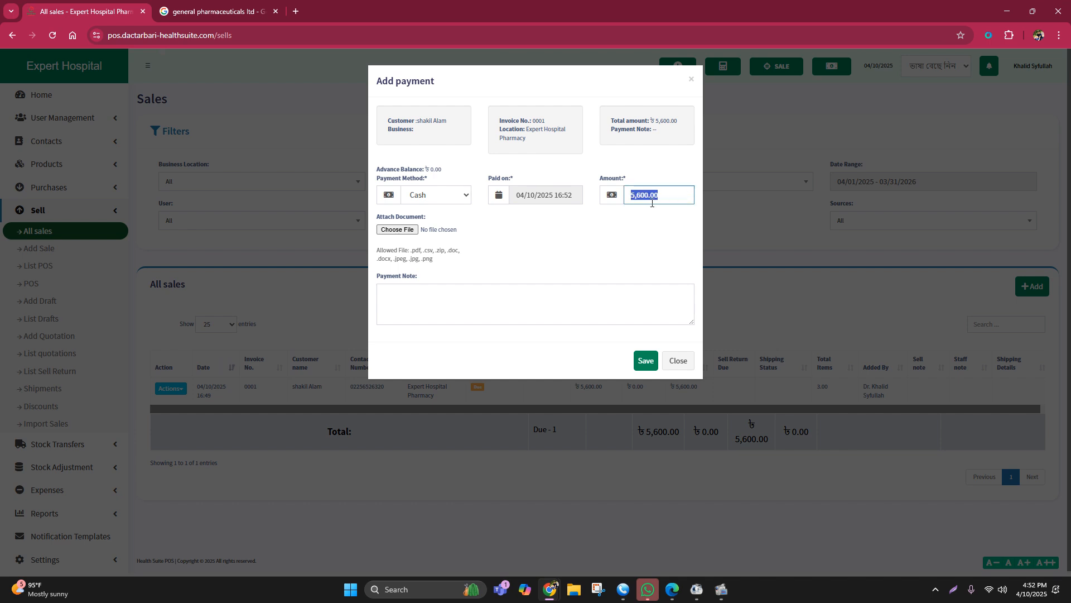
{"action": "key", "text": "BackSpace"}
{"action": "type", "text": "40000"}
{"action": "left_click", "coordinate": [646, 360]}
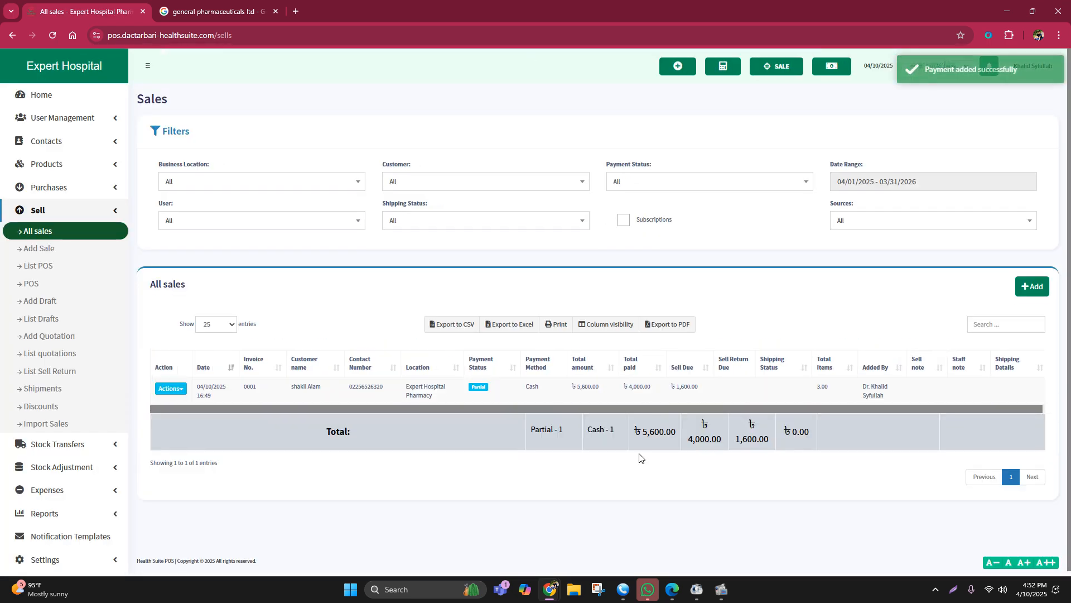
Step: Return to the home dashboard and examine the total sales, net and invoice due figures
{"action": "left_click", "coordinate": [34, 98]}
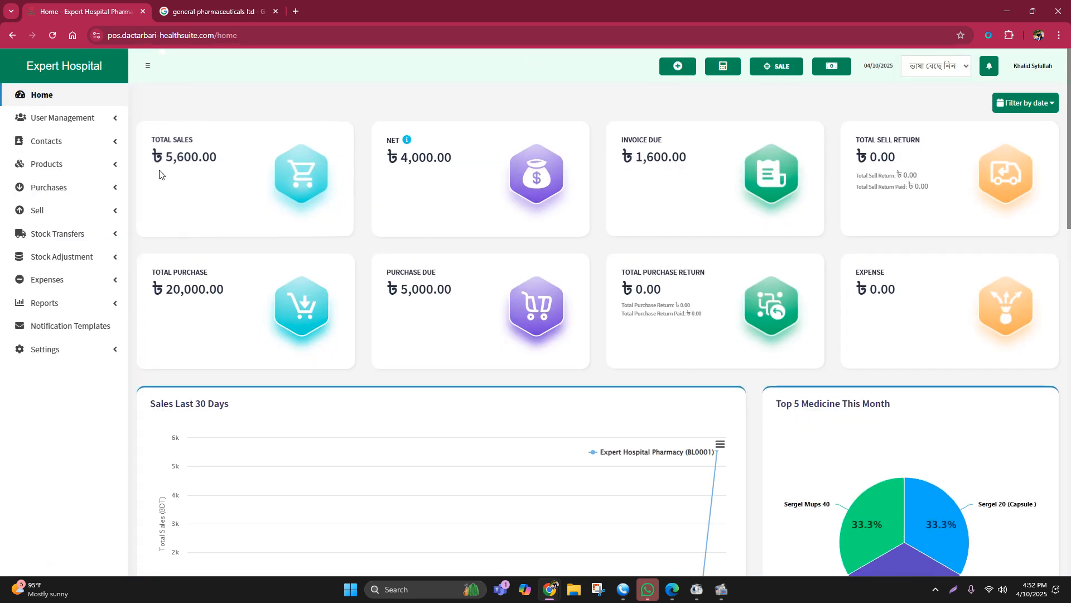
{"action": "left_click_drag", "start_coordinate": [164, 159], "coordinate": [230, 160]}
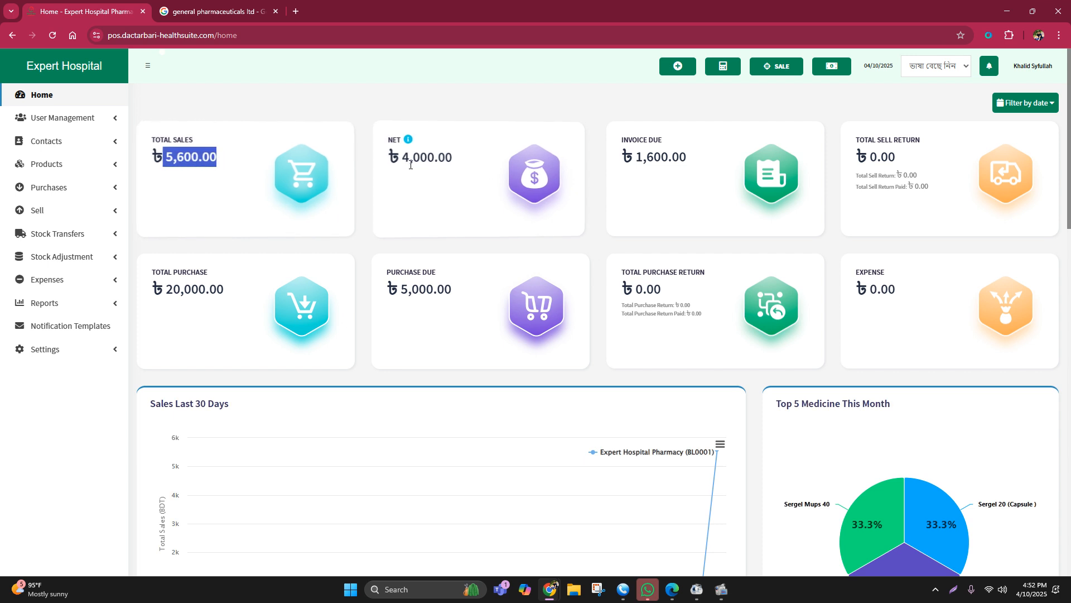
{"action": "left_click_drag", "start_coordinate": [400, 158], "coordinate": [454, 160]}
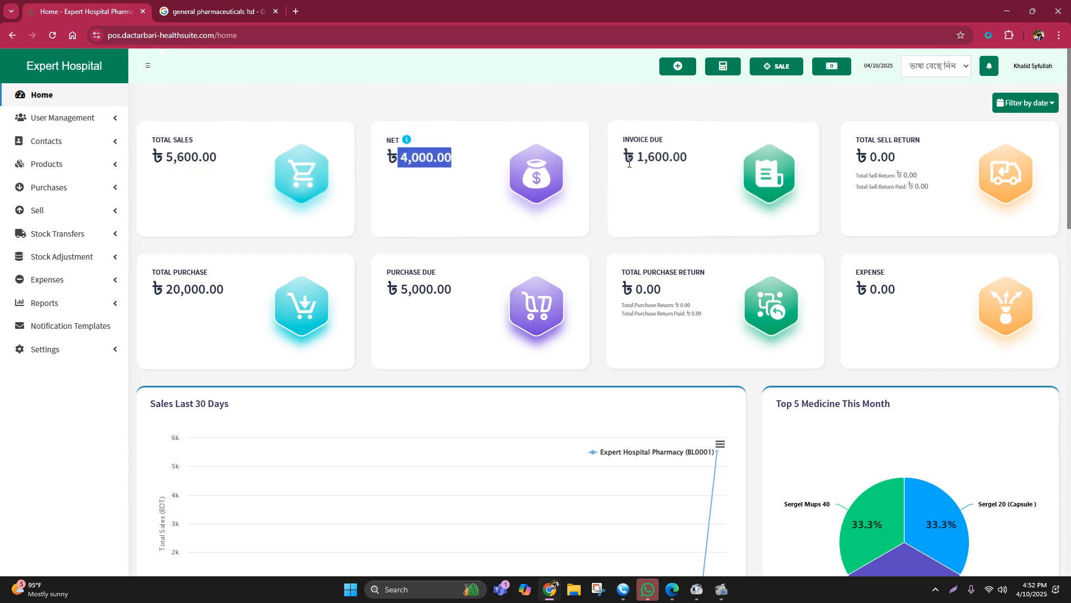
{"action": "left_click_drag", "start_coordinate": [634, 159], "coordinate": [702, 158]}
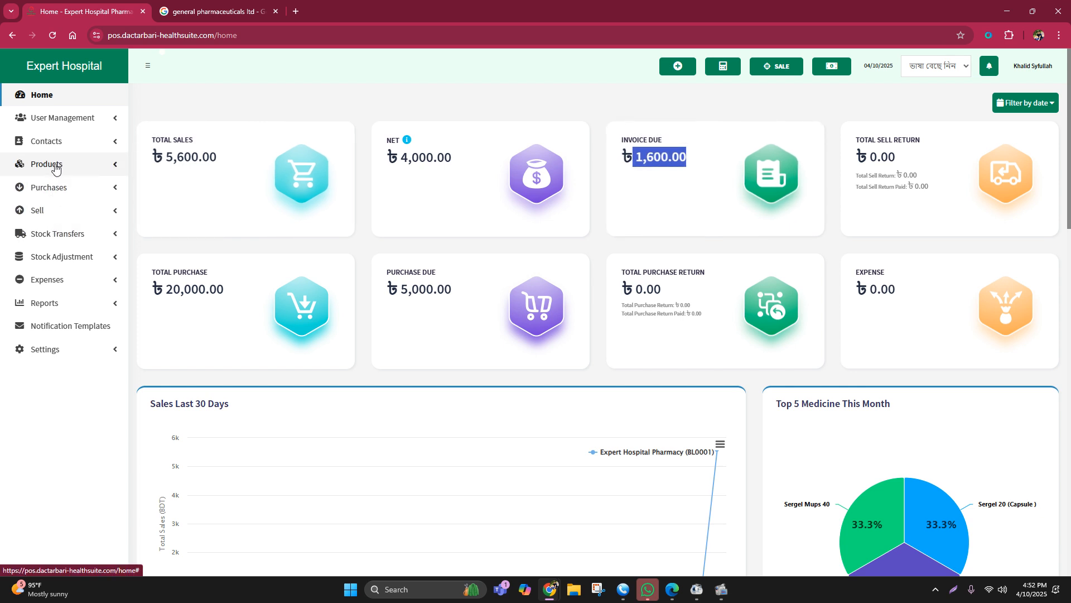
Step: Add a cash payment of 1,600 to the partially paid Sergel sale in the list of all sales
{"action": "left_click", "coordinate": [38, 209]}
{"action": "left_click", "coordinate": [38, 230]}
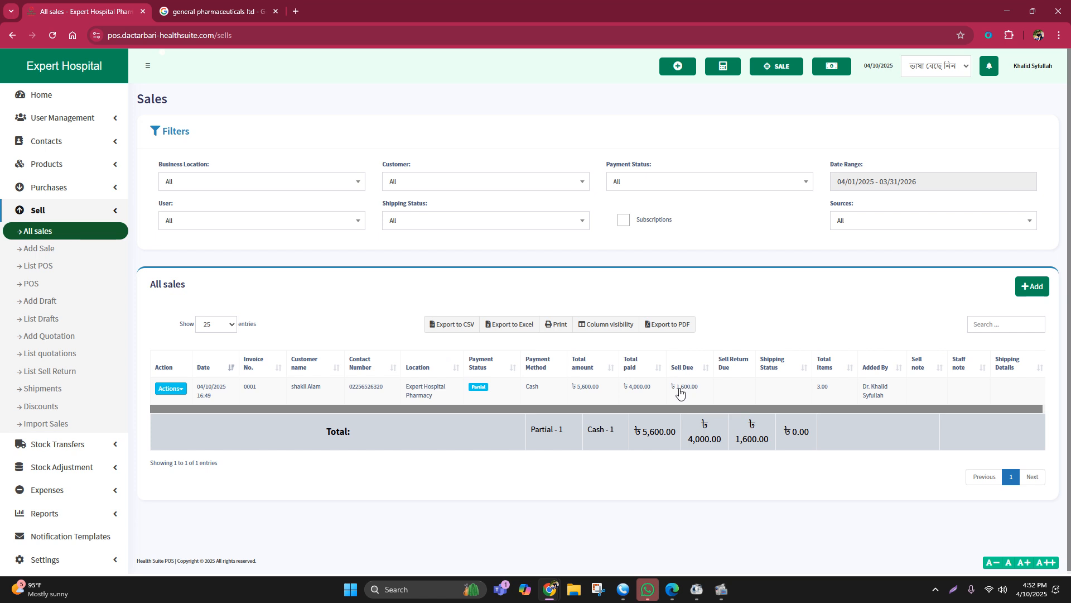
{"action": "left_click", "coordinate": [481, 388]}
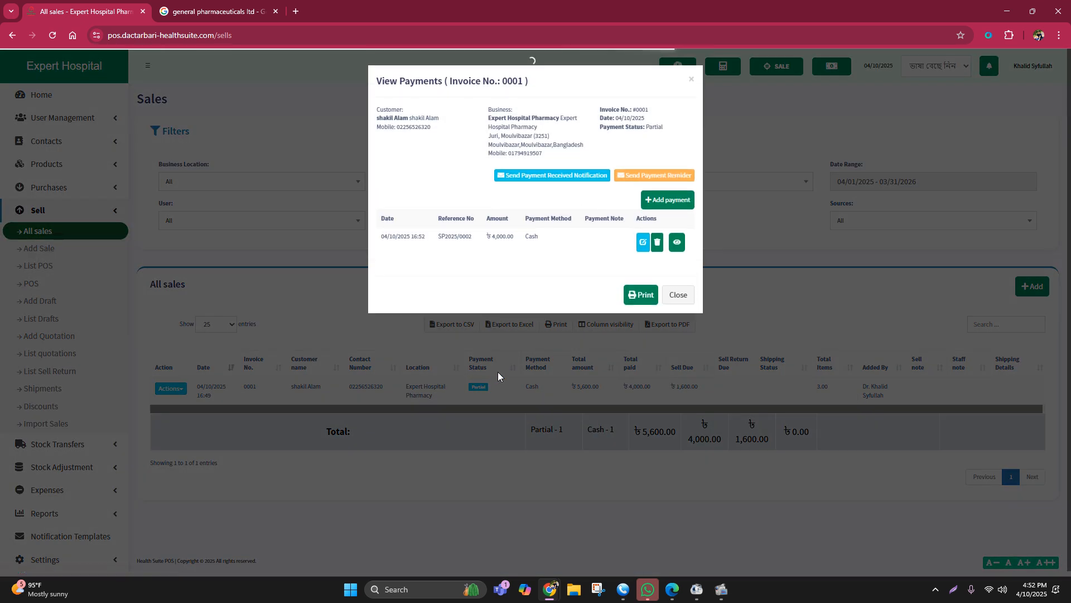
{"action": "left_click", "coordinate": [668, 201]}
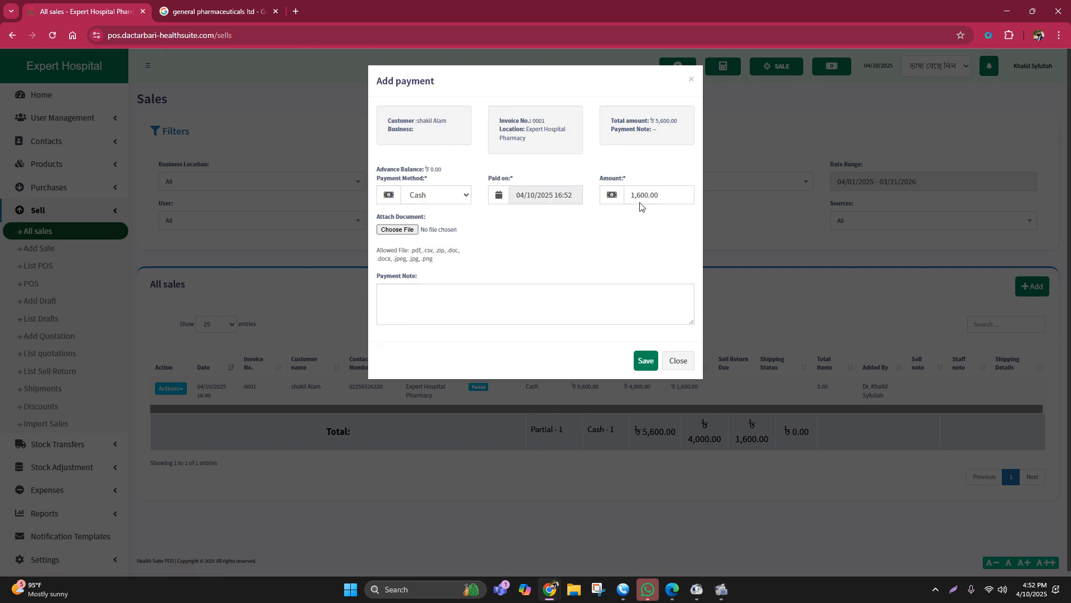
{"action": "left_click", "coordinate": [646, 360]}
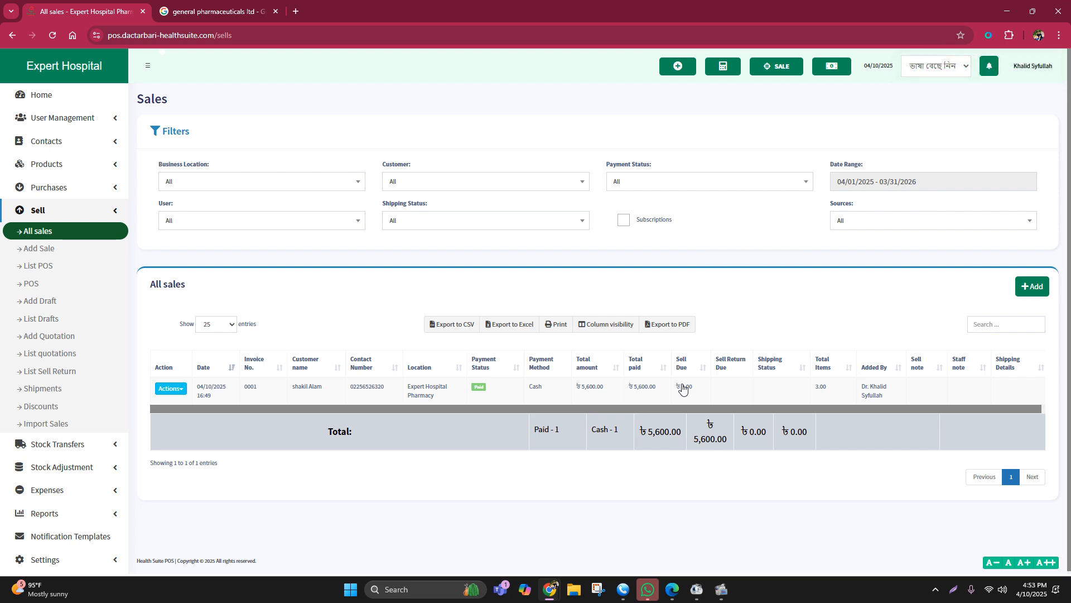
Step: In the custom labels of the business settings, name custom payments 1 to 3 Bkash, Nagad and Rocket
{"action": "left_click", "coordinate": [44, 210]}
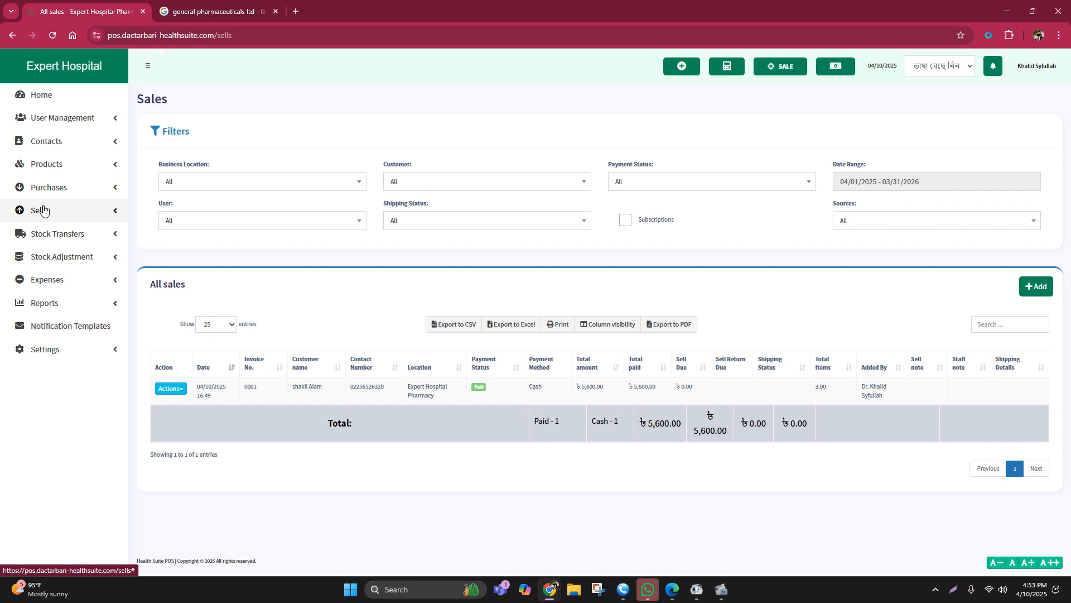
{"action": "left_click", "coordinate": [59, 350]}
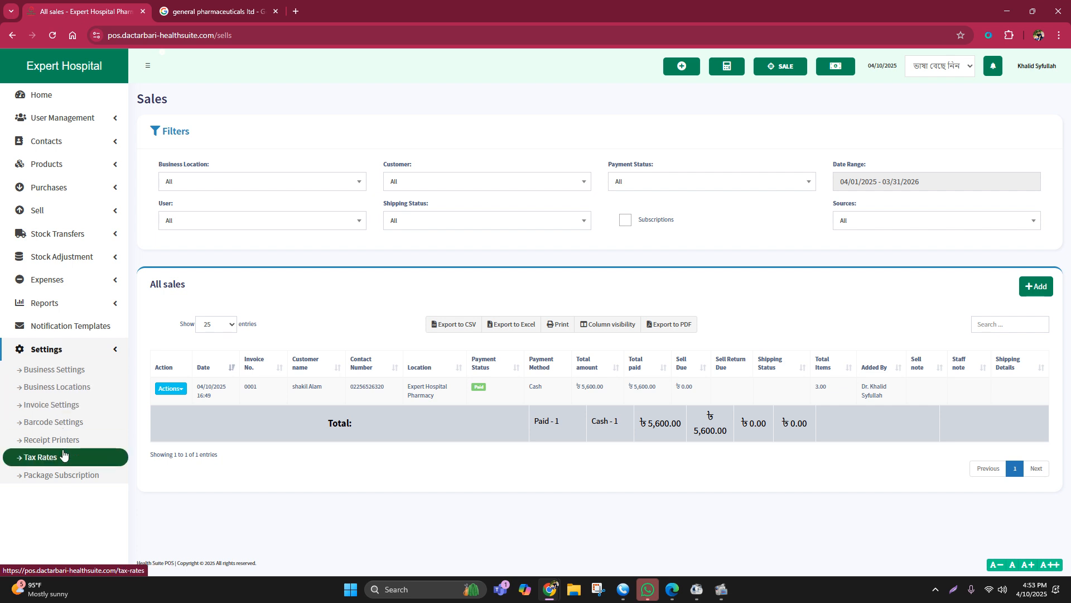
{"action": "left_click", "coordinate": [47, 373]}
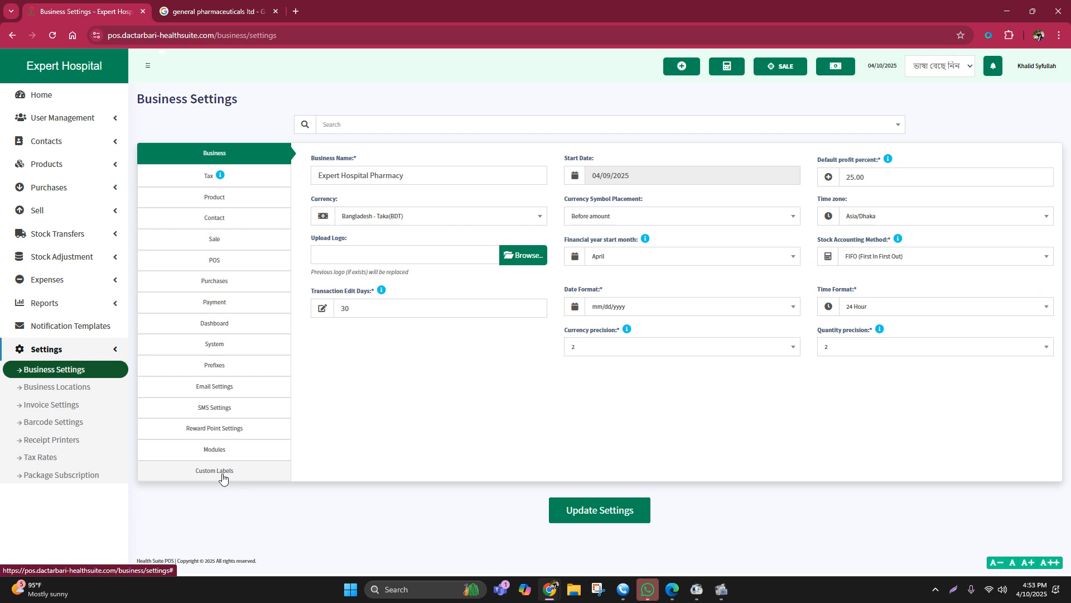
{"action": "left_click", "coordinate": [223, 476]}
{"action": "left_click", "coordinate": [327, 194]}
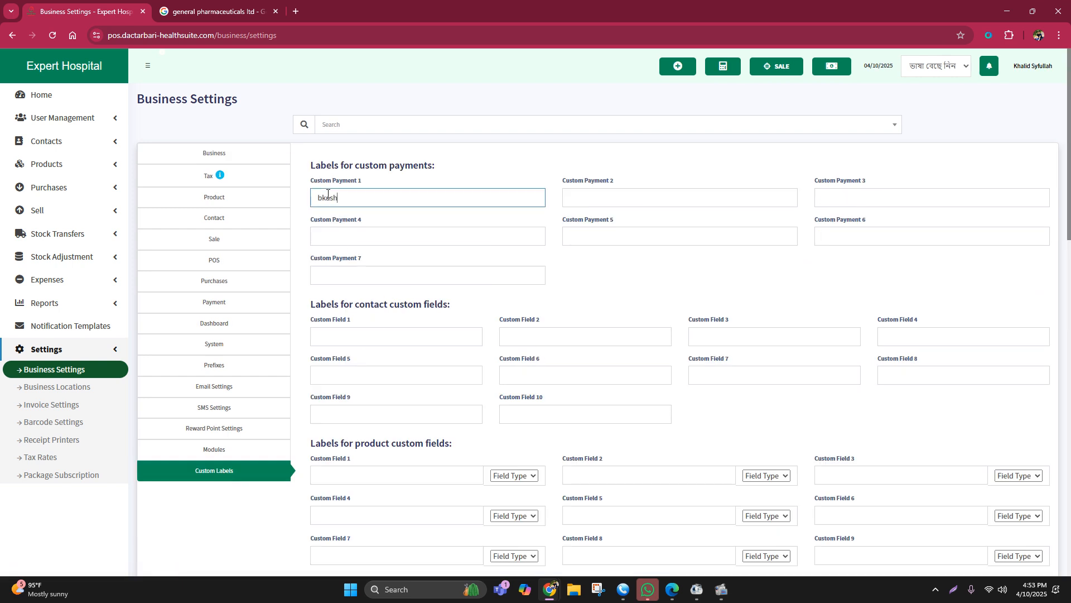
{"action": "double_click", "coordinate": [321, 198]}
{"action": "key", "text": "BackSpace"}
{"action": "left_click", "coordinate": [597, 191]}
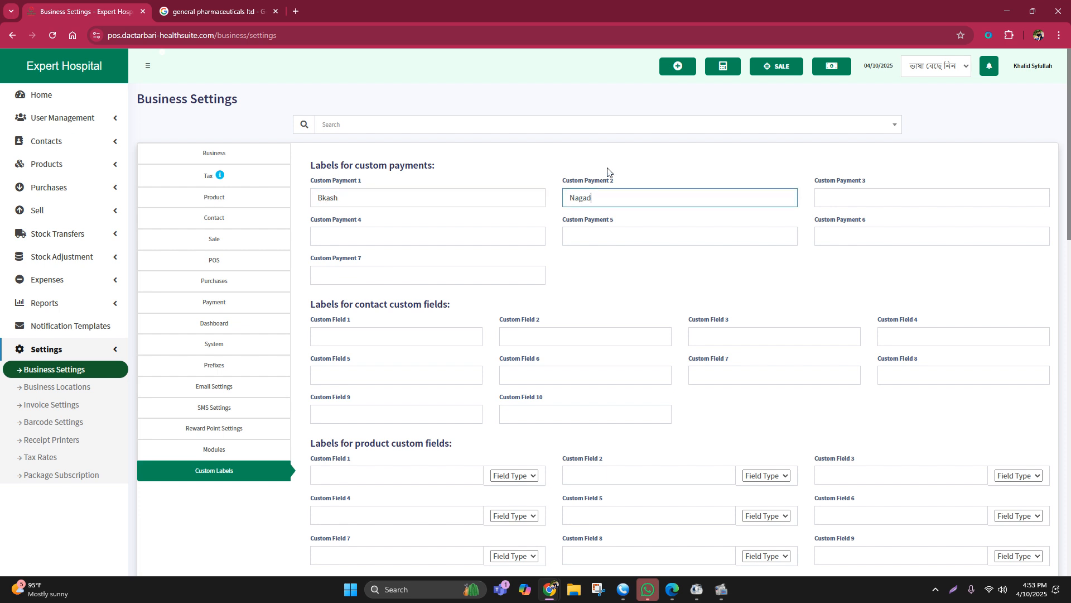
{"action": "left_click", "coordinate": [823, 199]}
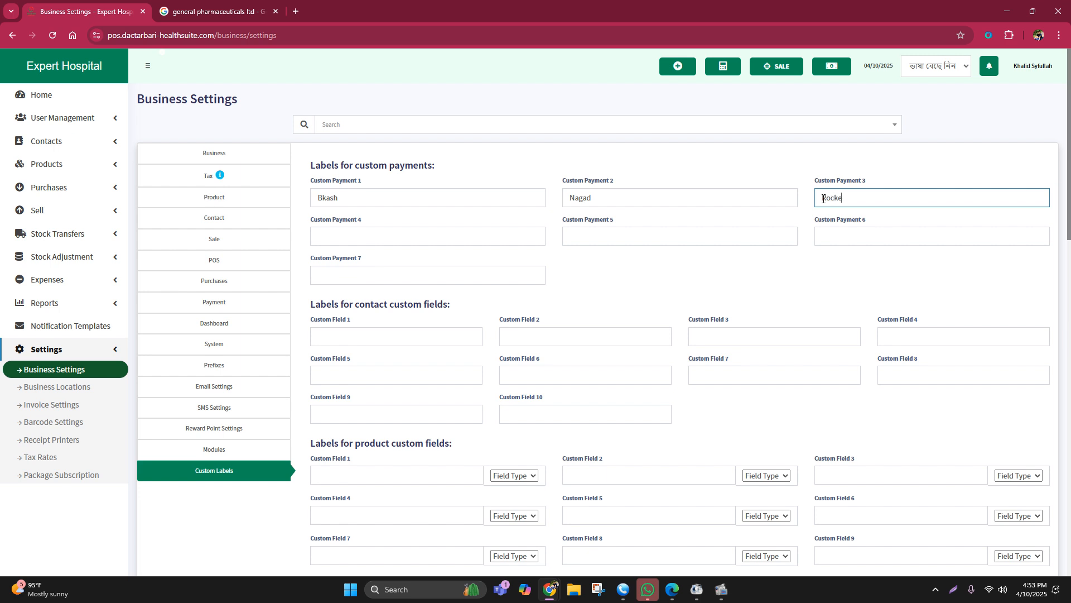
Step: Look over the remaining custom label fields and save the updated business settings
{"action": "scroll", "coordinate": [691, 268], "scroll_direction": "down", "scroll_amount": 4}
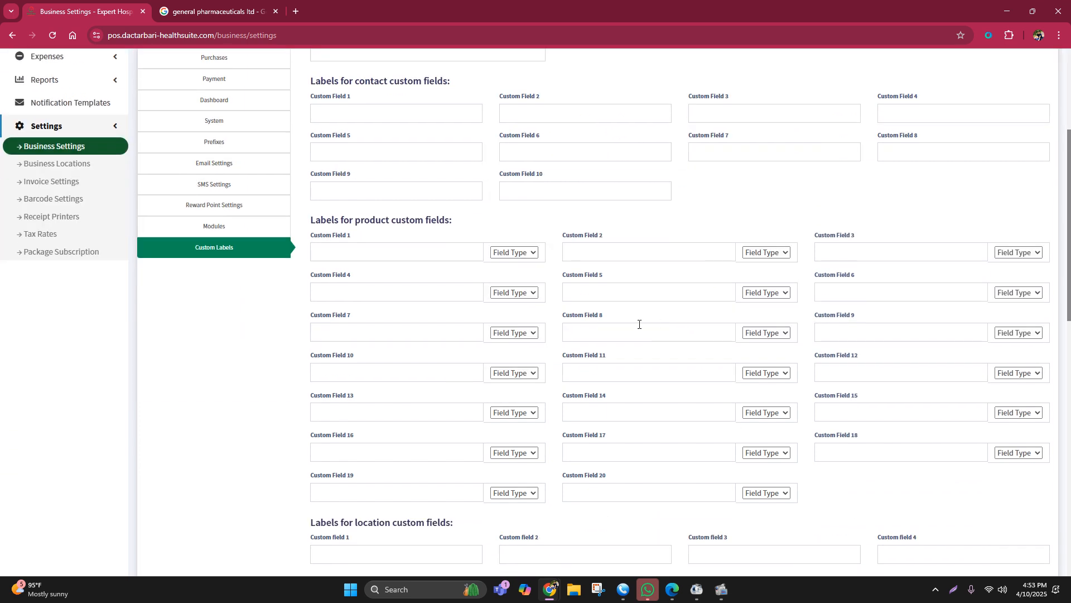
{"action": "scroll", "coordinate": [638, 323], "scroll_direction": "up", "scroll_amount": 4}
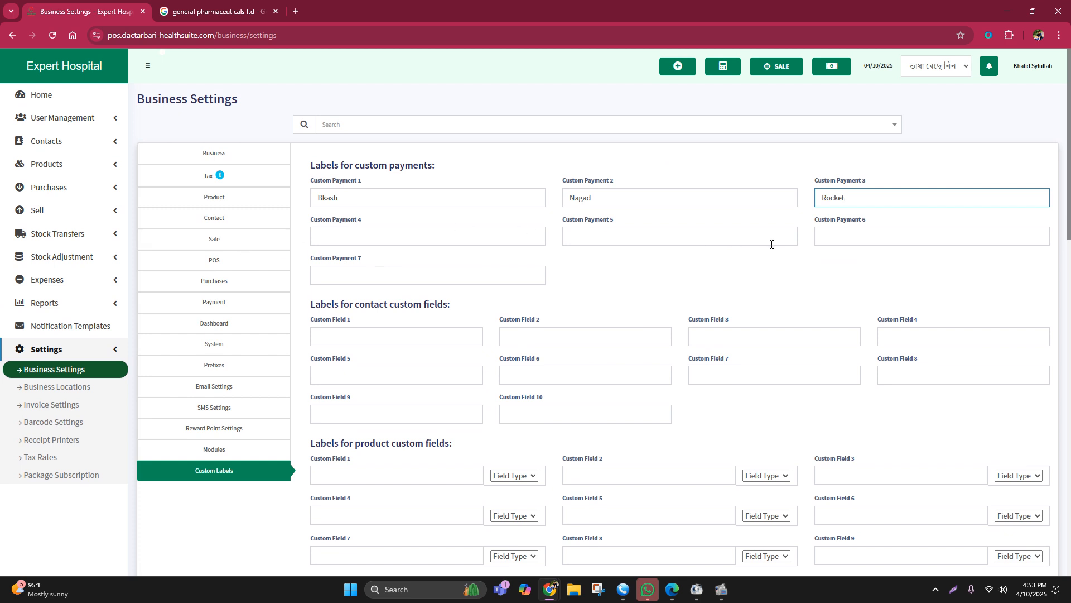
{"action": "left_click", "coordinate": [343, 274]}
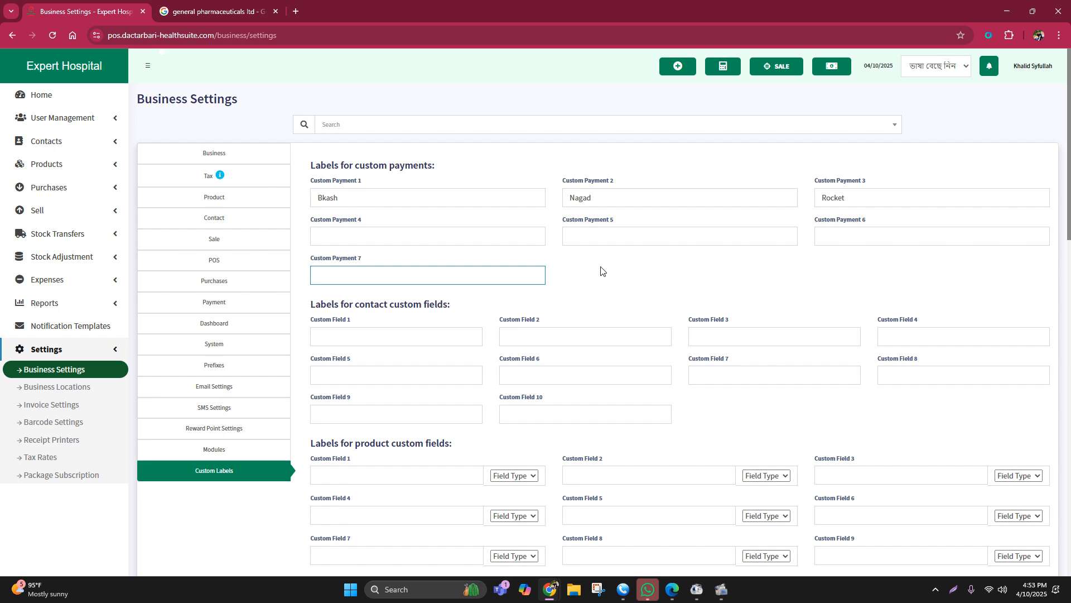
{"action": "scroll", "coordinate": [601, 270], "scroll_direction": "down", "scroll_amount": 15}
{"action": "left_click", "coordinate": [586, 536]}
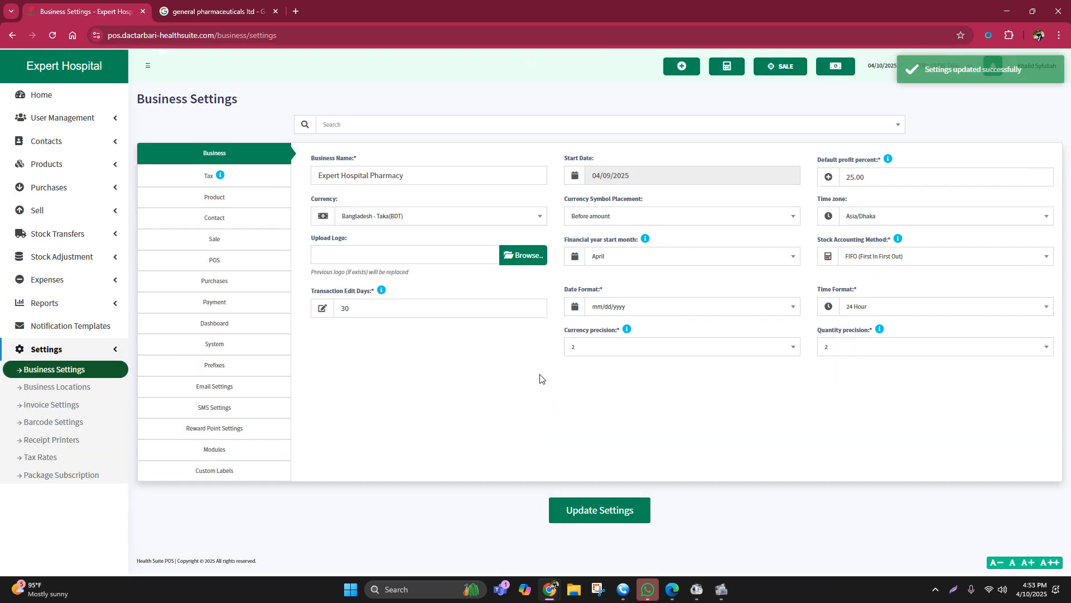
Step: Start a new POS sale for the walk-in customer and add one Sergel Mups 20 (Tablet)
{"action": "left_click", "coordinate": [784, 71]}
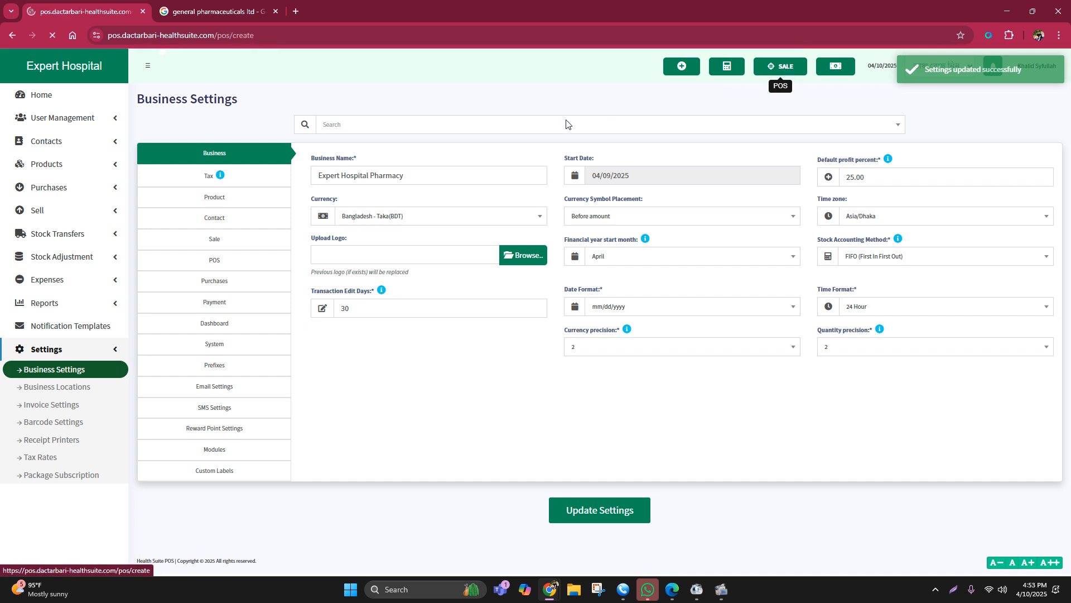
{"action": "type", "text": "na"}
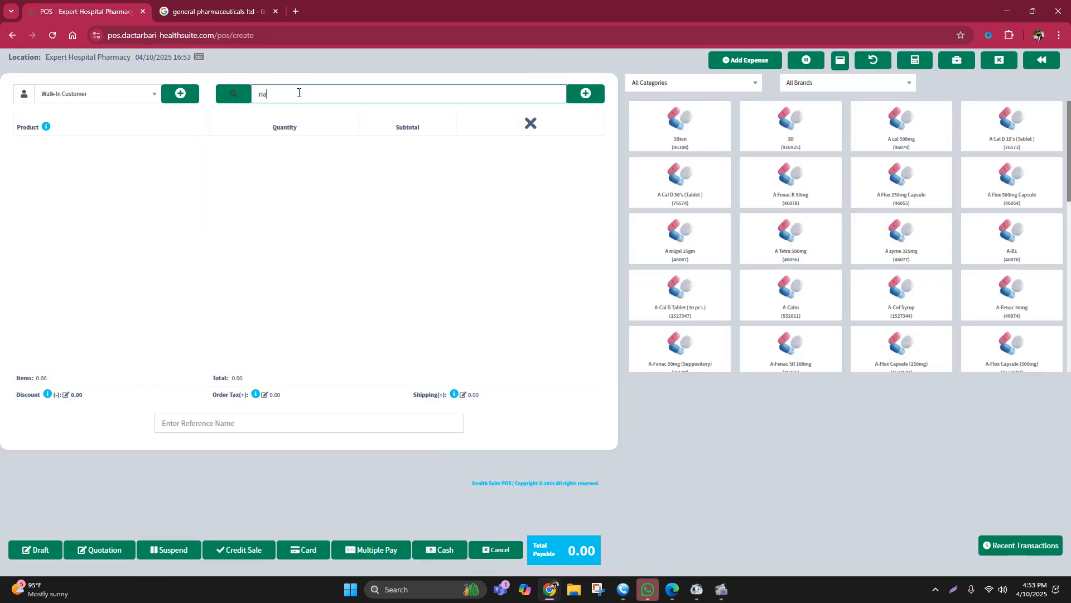
{"action": "type", "text": "pa"}
{"action": "key", "text": "BackSpace"}
{"action": "key", "text": "BackSpace"}
{"action": "key", "text": "BackSpace"}
{"action": "key", "text": "BackSpace"}
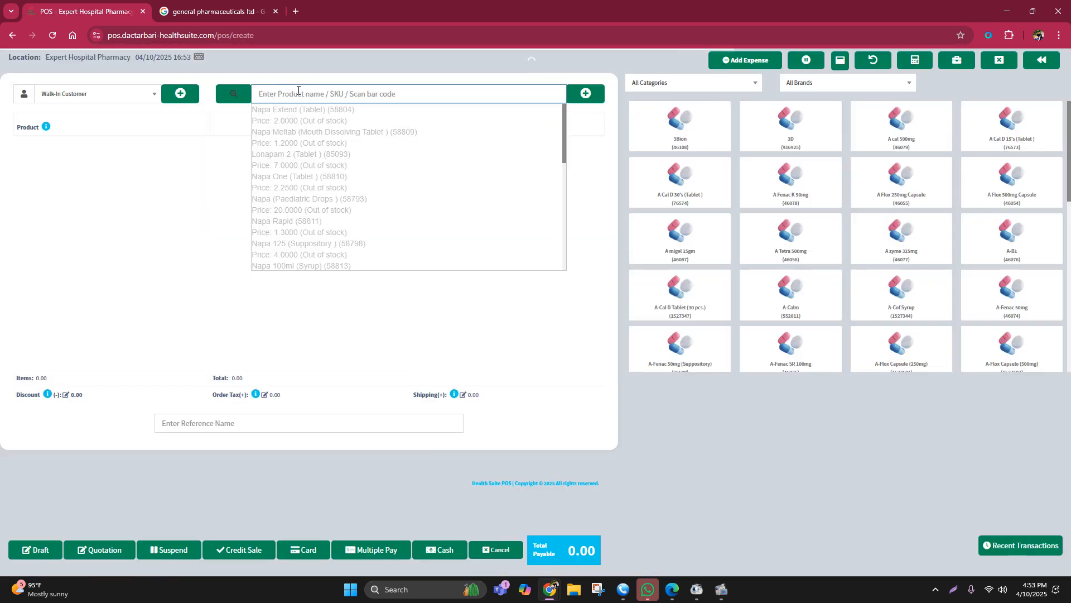
{"action": "type", "text": "sergel"}
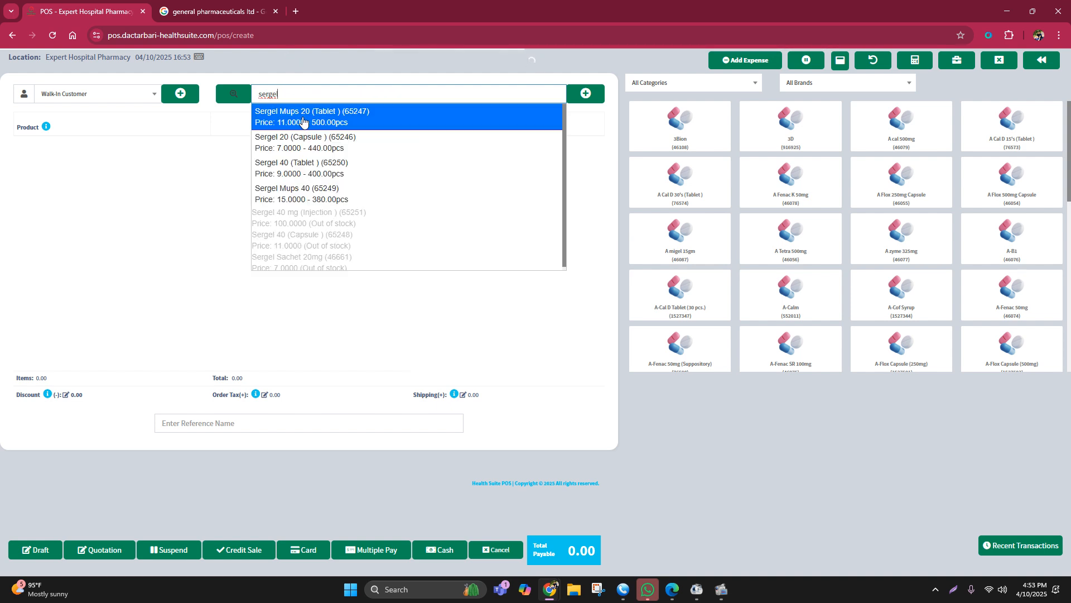
{"action": "left_click", "coordinate": [306, 118]}
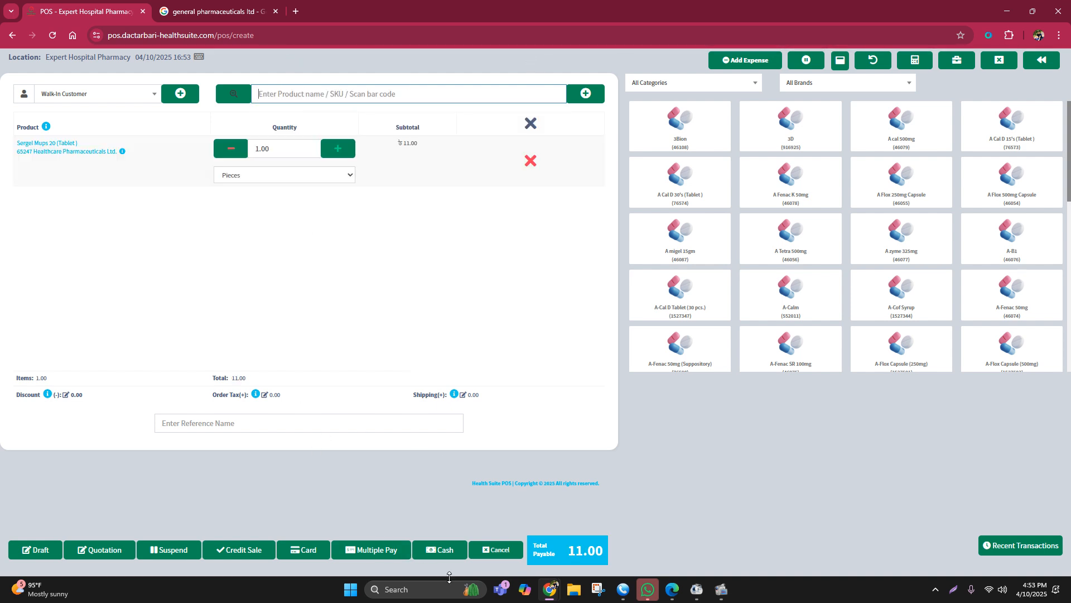
Step: Try Bkash as the payment method in the sale's multiple payment dialog, and leave the sale without finalizing it
{"action": "left_click", "coordinate": [373, 552]}
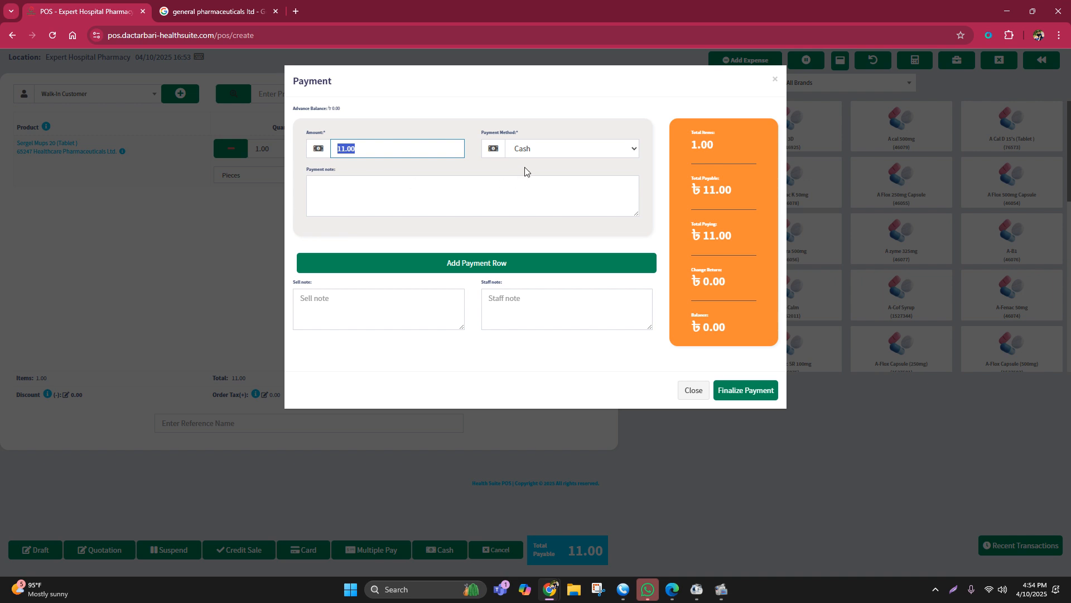
{"action": "left_click", "coordinate": [538, 149]}
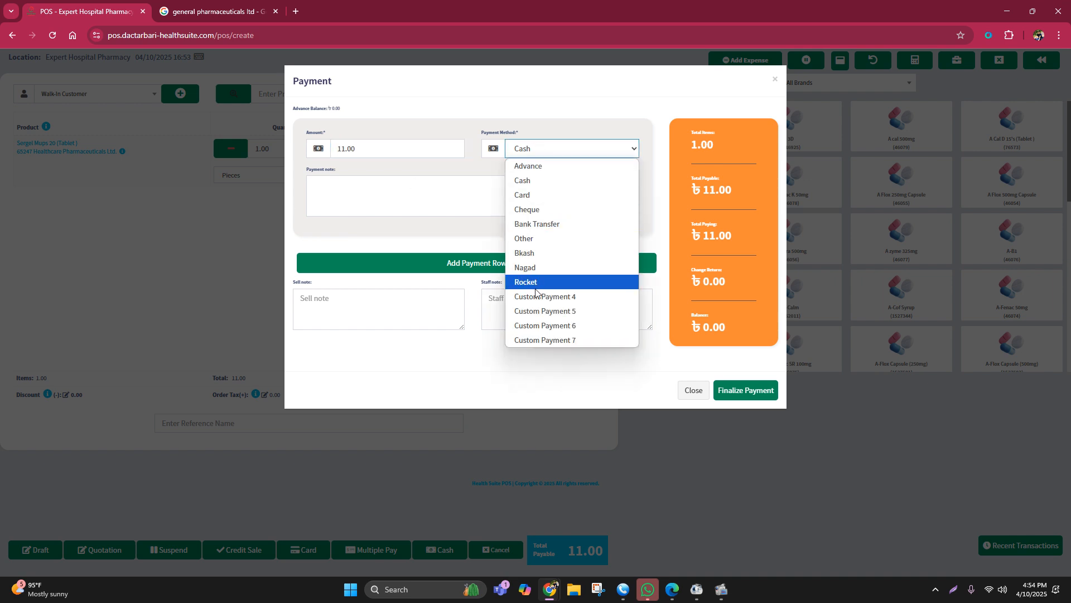
{"action": "left_click", "coordinate": [529, 254]}
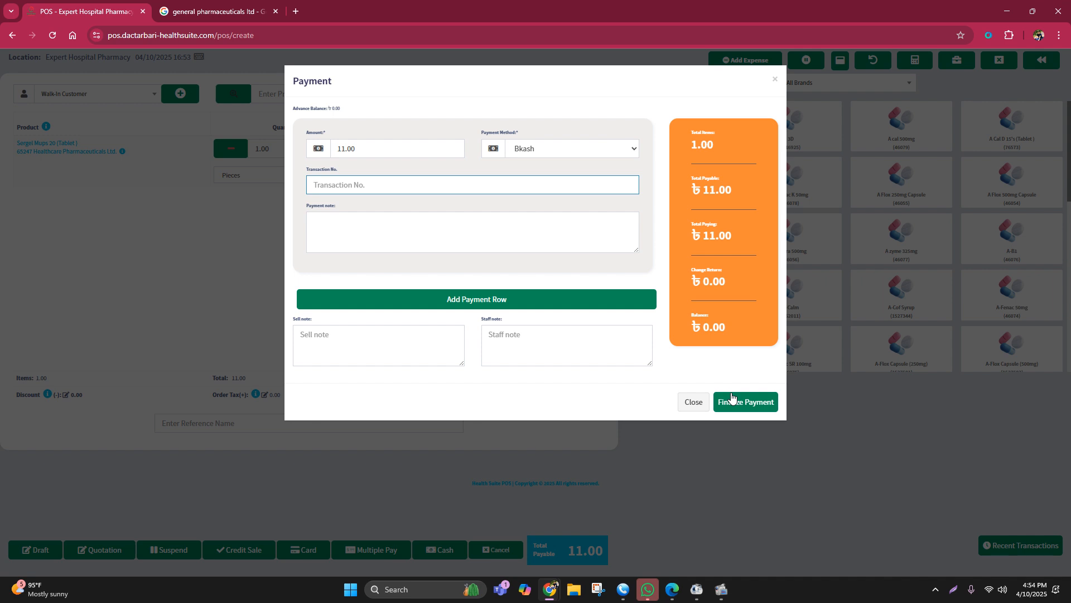
{"action": "left_click", "coordinate": [777, 80]}
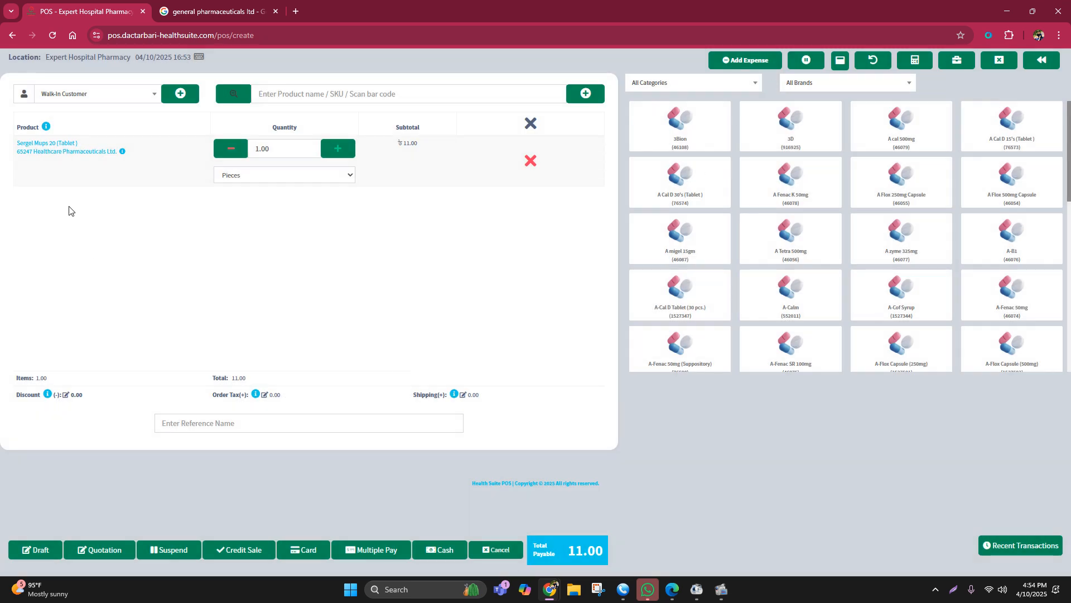
{"action": "left_click", "coordinate": [12, 35]}
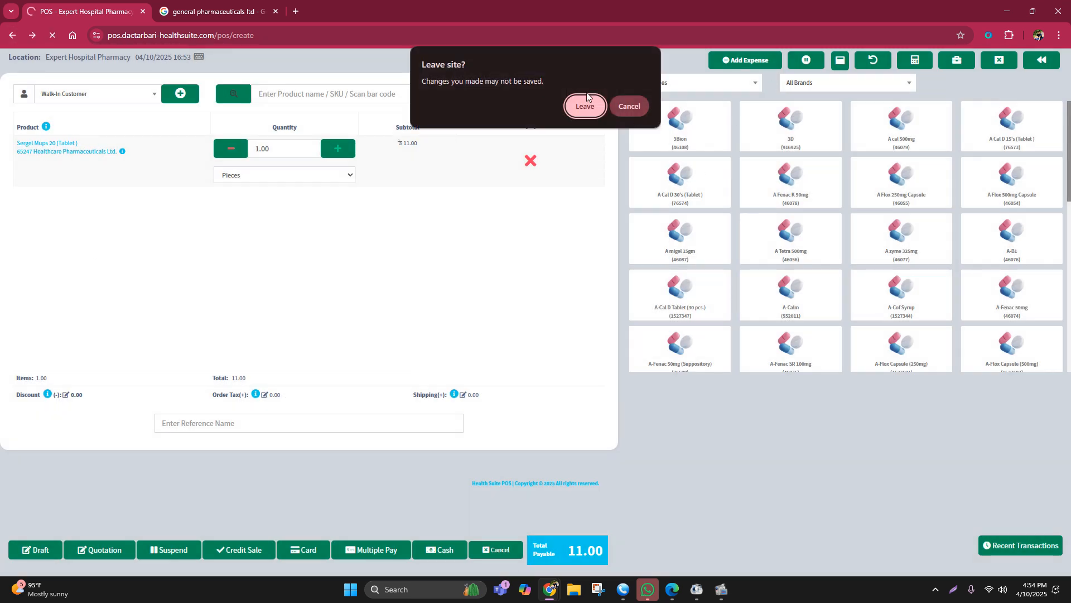
{"action": "left_click", "coordinate": [579, 106]}
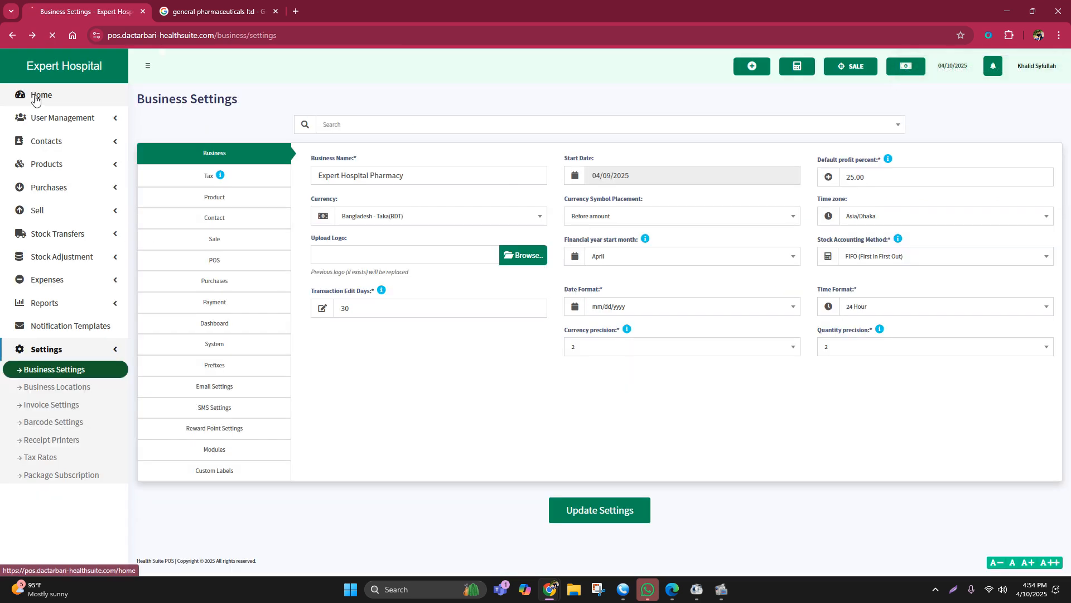
Step: Start a new role in the user management roles and name it Salesman1
{"action": "left_click", "coordinate": [35, 98]}
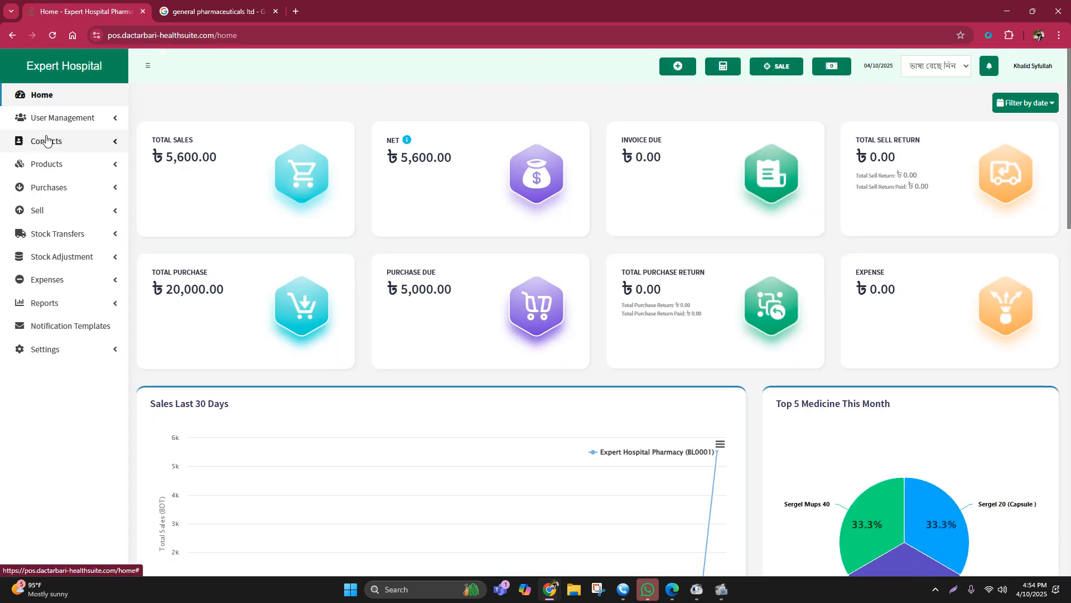
{"action": "left_click", "coordinate": [50, 121]}
{"action": "left_click", "coordinate": [50, 120]}
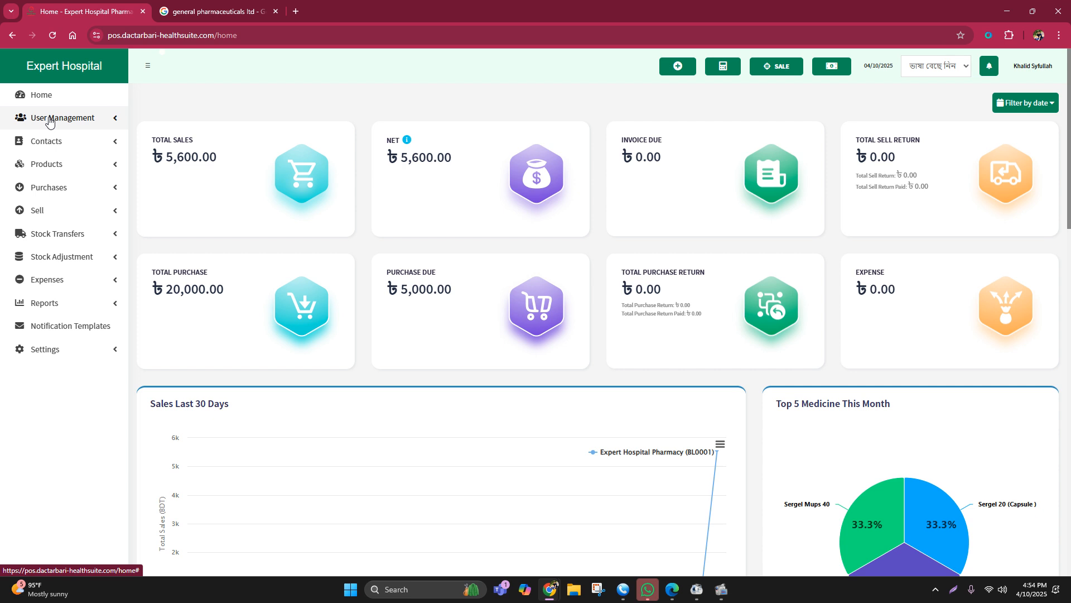
{"action": "left_click", "coordinate": [49, 121]}
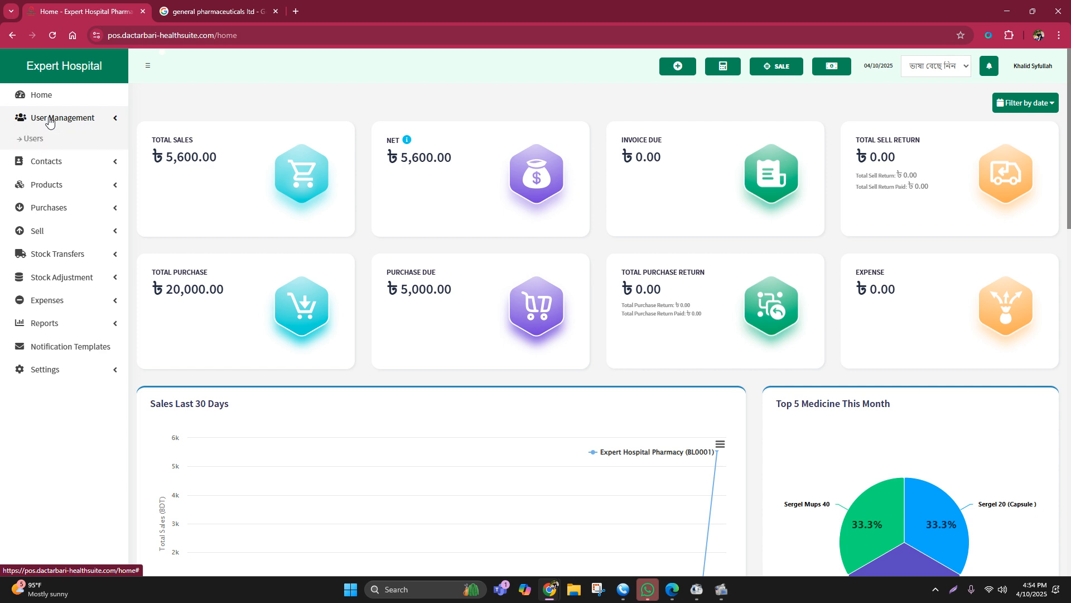
{"action": "left_click", "coordinate": [56, 154]}
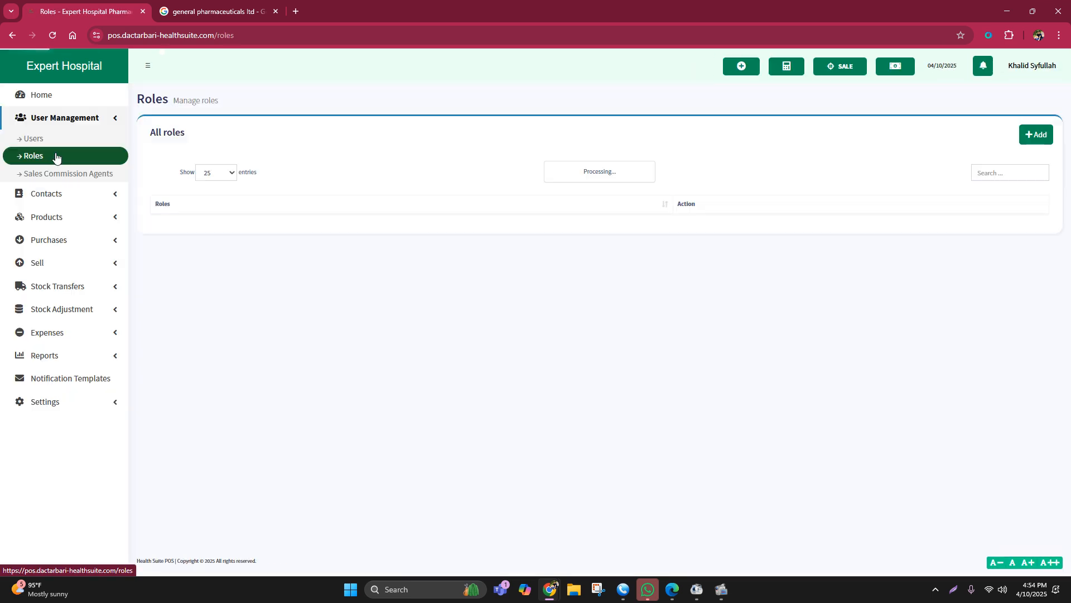
{"action": "left_click", "coordinate": [1037, 134]}
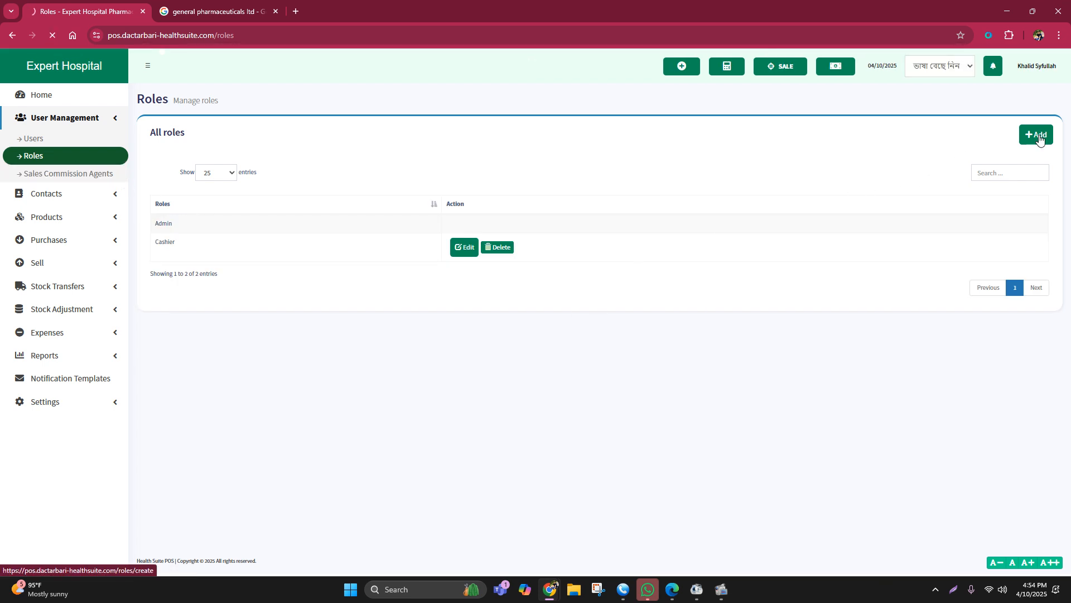
{"action": "left_click", "coordinate": [217, 152]}
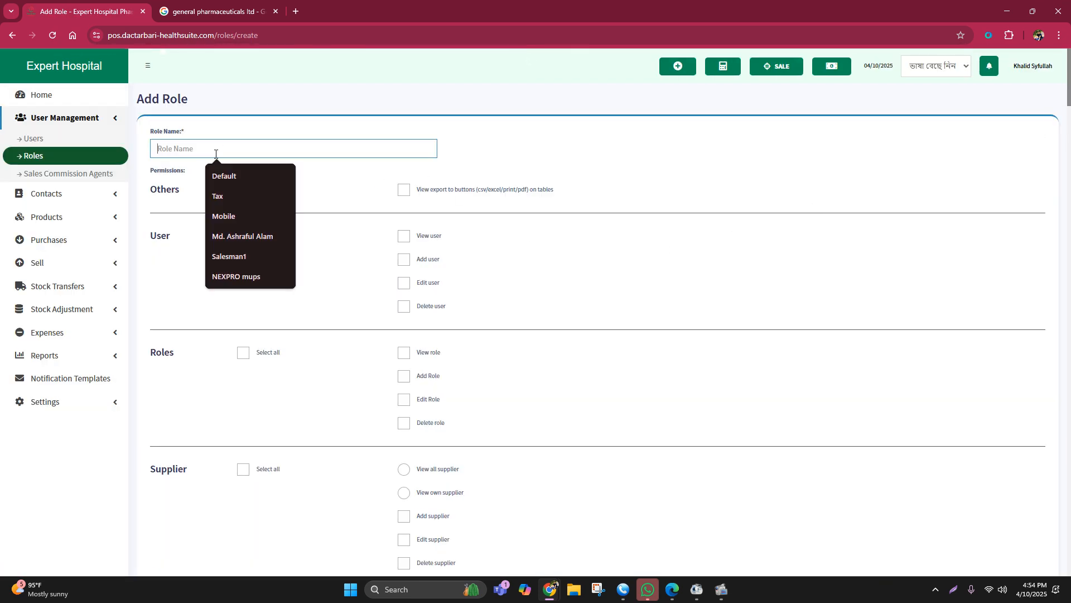
{"action": "left_click", "coordinate": [248, 256]}
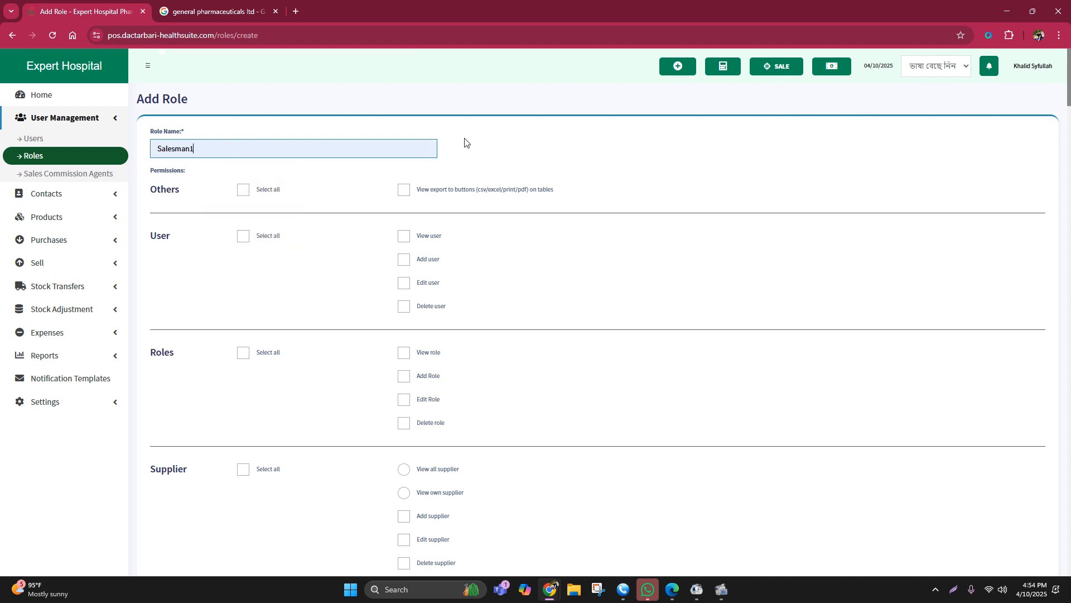
Step: Grant the role all User and Supplier permissions except Delete user and Delete supplier, leaving the Roles permissions off
{"action": "scroll", "coordinate": [335, 173], "scroll_direction": "down", "scroll_amount": 3}
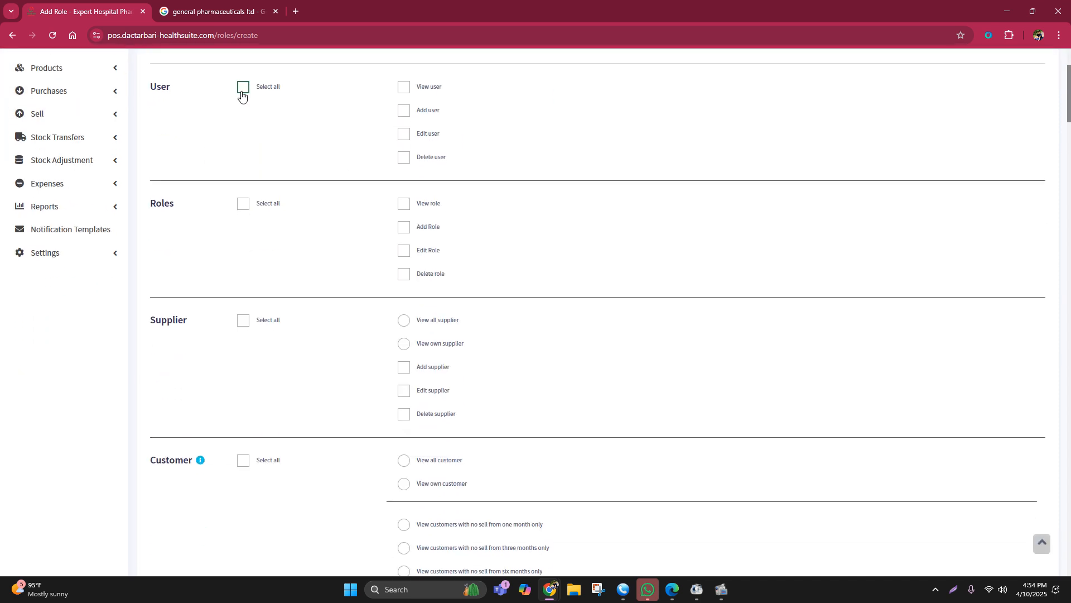
{"action": "left_click", "coordinate": [243, 90]}
{"action": "left_click", "coordinate": [403, 158]}
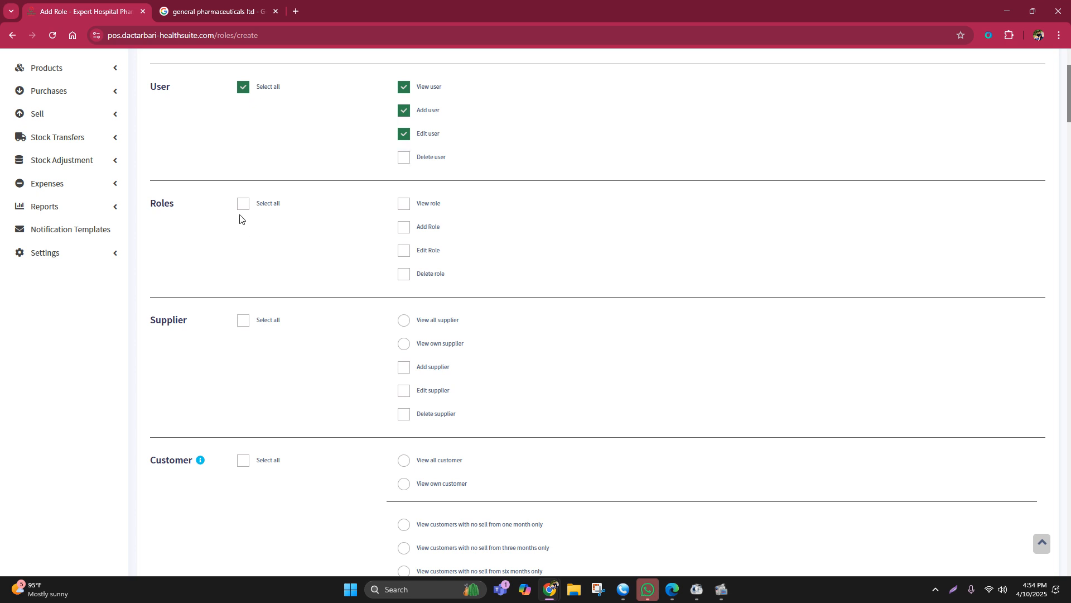
{"action": "scroll", "coordinate": [279, 215], "scroll_direction": "down", "scroll_amount": 2}
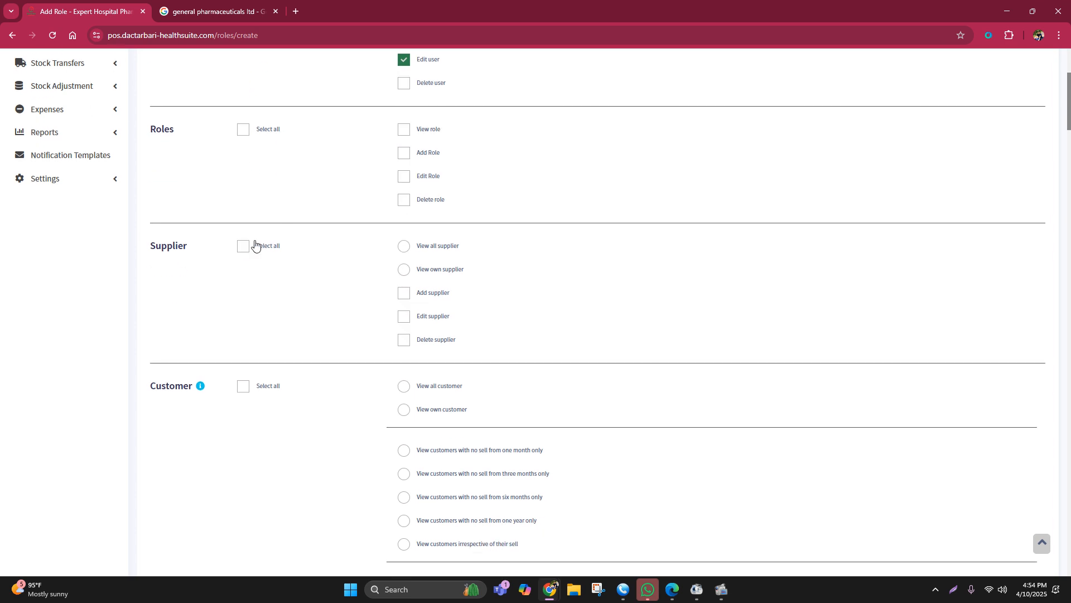
{"action": "left_click", "coordinate": [246, 246]}
{"action": "left_click", "coordinate": [404, 339]}
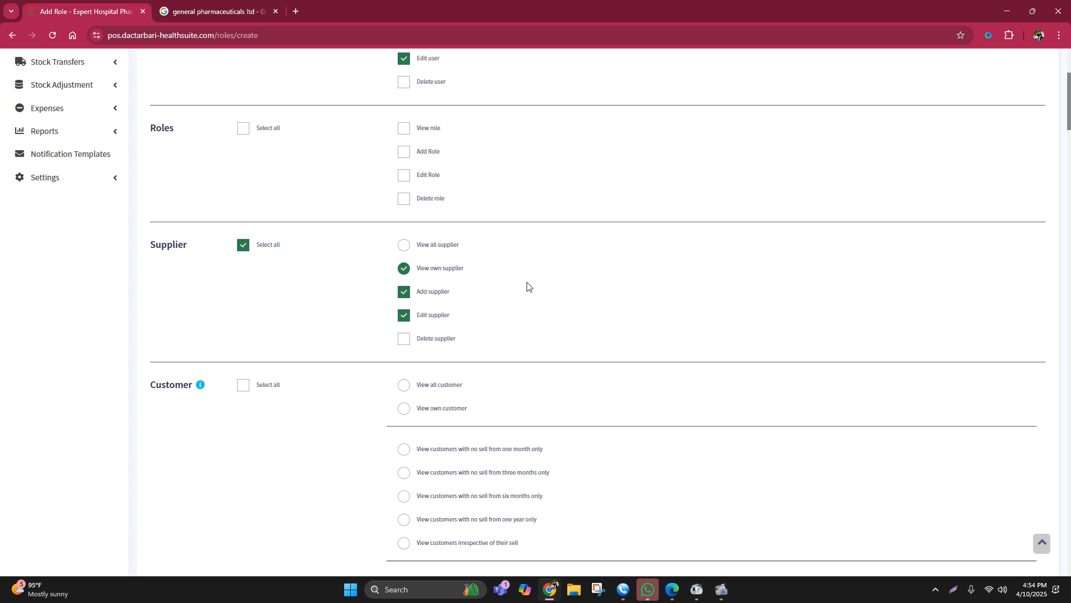
Step: Grant the role all Customer and Product permissions except Delete customer and Delete product
{"action": "scroll", "coordinate": [306, 299], "scroll_direction": "down", "scroll_amount": 2}
{"action": "left_click", "coordinate": [244, 312]}
{"action": "scroll", "coordinate": [519, 241], "scroll_direction": "down", "scroll_amount": 4}
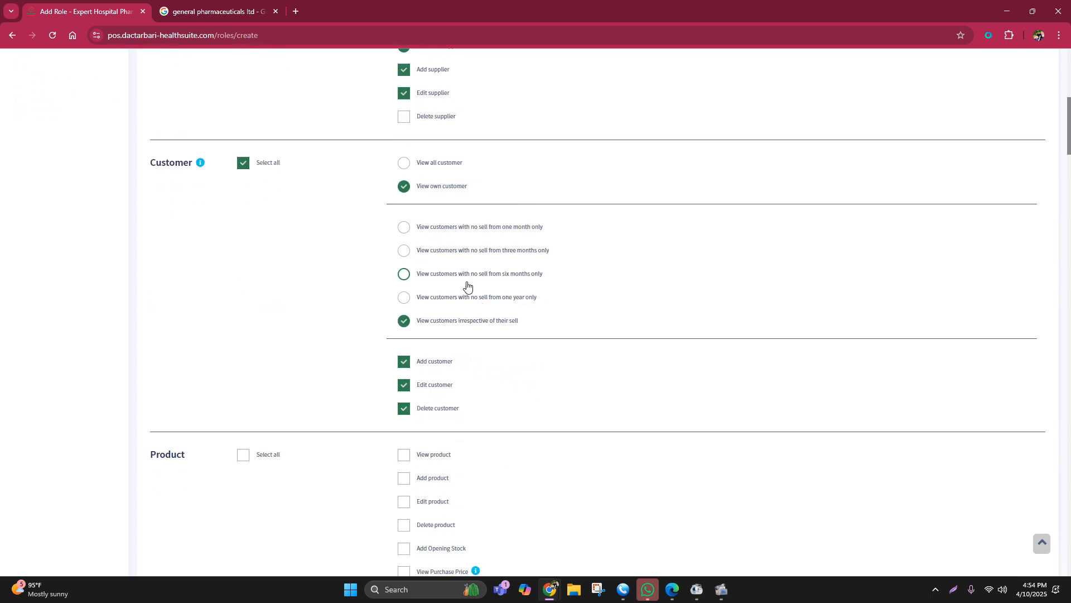
{"action": "left_click", "coordinate": [404, 408]}
{"action": "scroll", "coordinate": [580, 249], "scroll_direction": "down", "scroll_amount": 1}
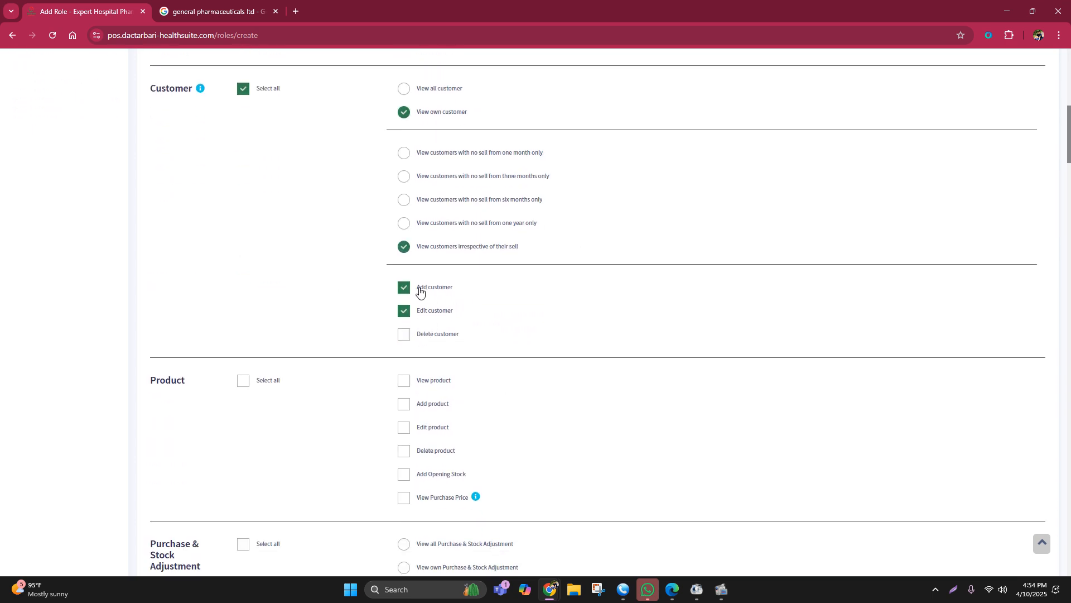
{"action": "scroll", "coordinate": [390, 344], "scroll_direction": "down", "scroll_amount": 1}
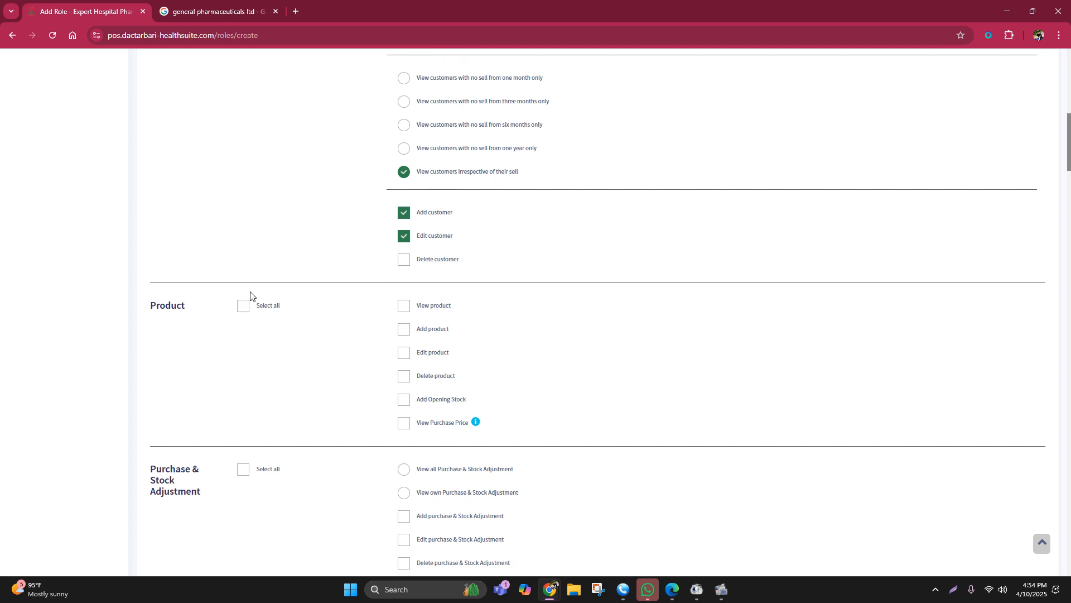
{"action": "left_click", "coordinate": [245, 308]}
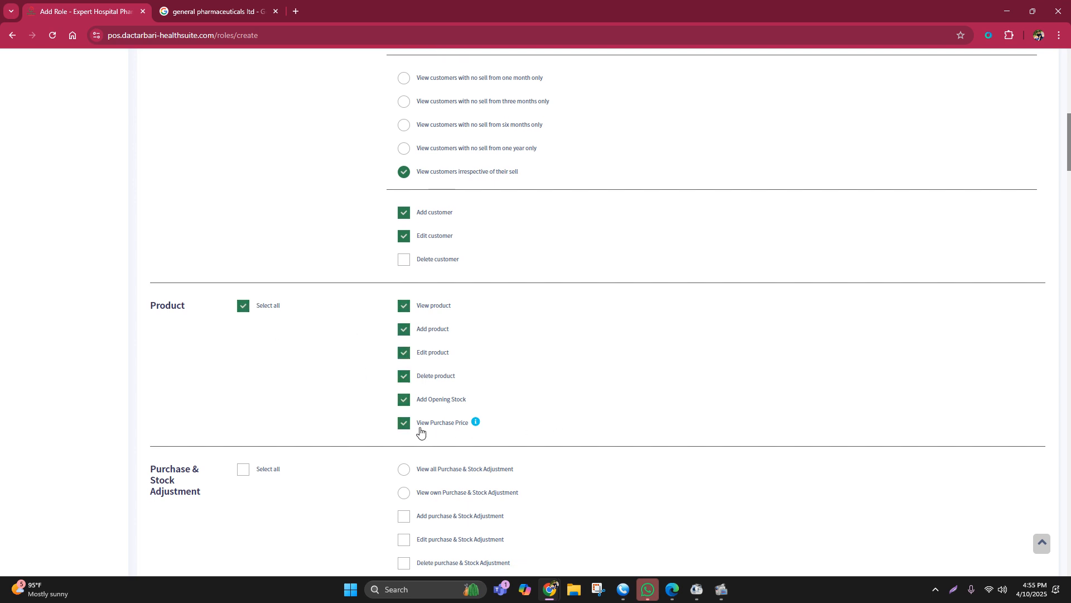
{"action": "left_click", "coordinate": [403, 378]}
Step: Grant all Purchase & Stock Adjustment permissions except Delete purchase & Stock Adjustment and Delete purchase payment
{"action": "scroll", "coordinate": [608, 335], "scroll_direction": "down", "scroll_amount": 2}
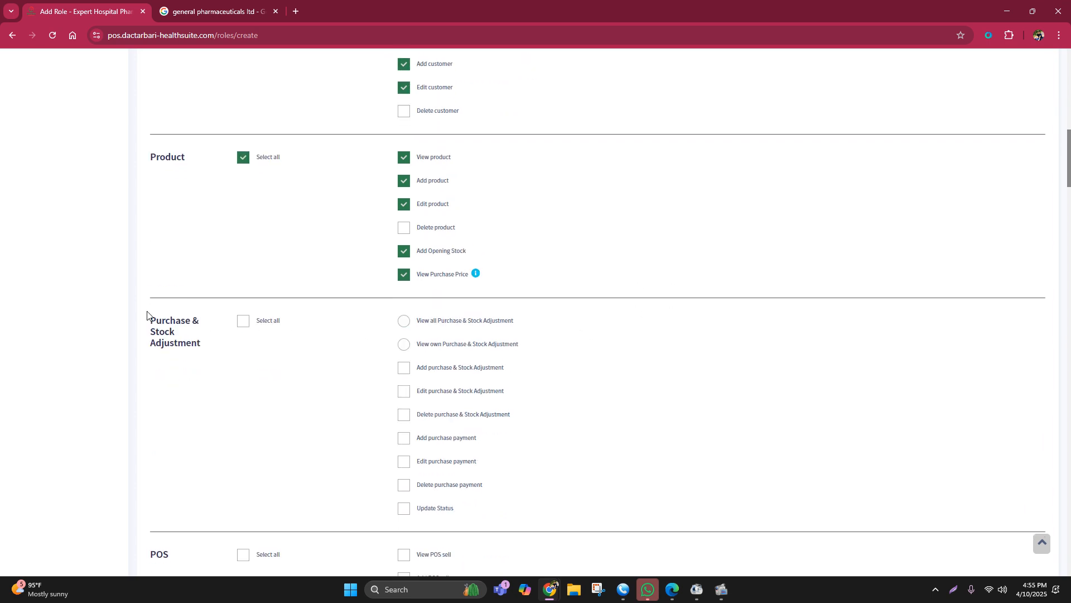
{"action": "left_click", "coordinate": [248, 320]}
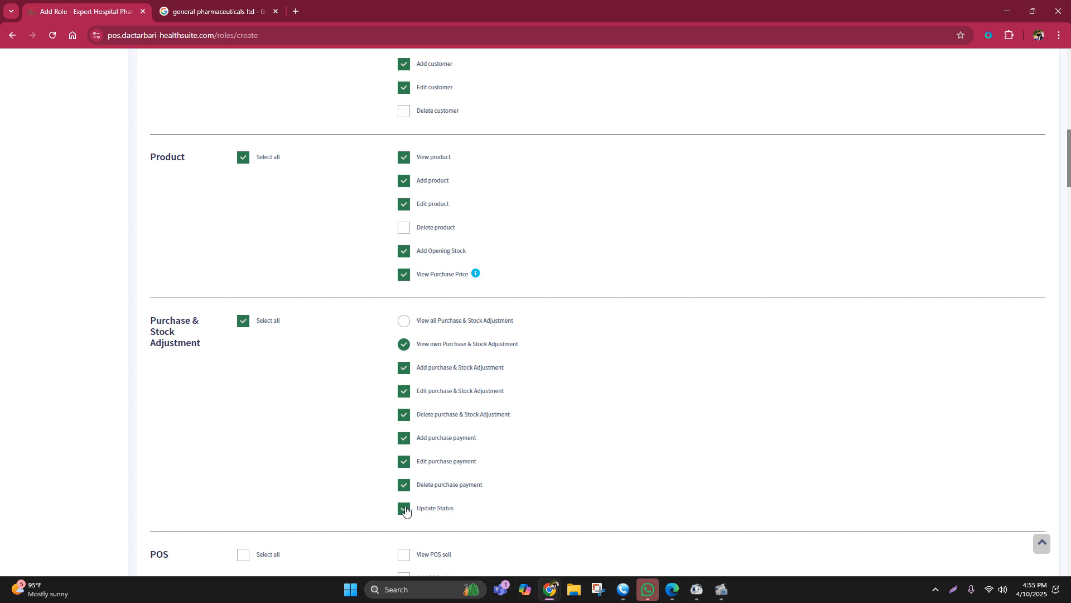
{"action": "left_click", "coordinate": [404, 485]}
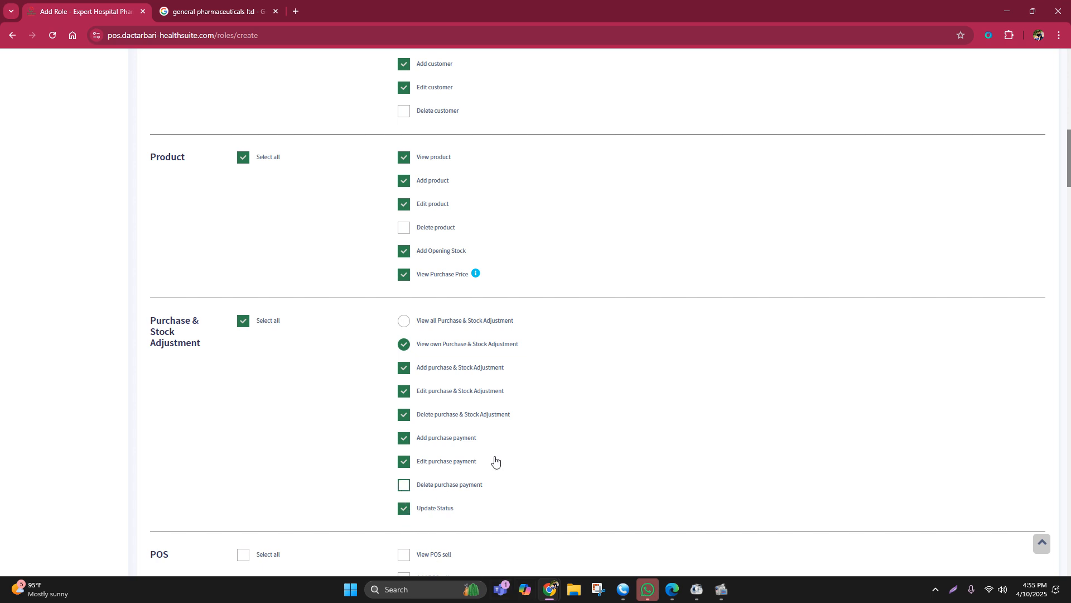
{"action": "left_click", "coordinate": [404, 414]}
Step: Grant the role all POS permissions except Delete POS sell and the eight Disable options from Disable Multiple Pay to Disable Card
{"action": "scroll", "coordinate": [780, 375], "scroll_direction": "down", "scroll_amount": 3}
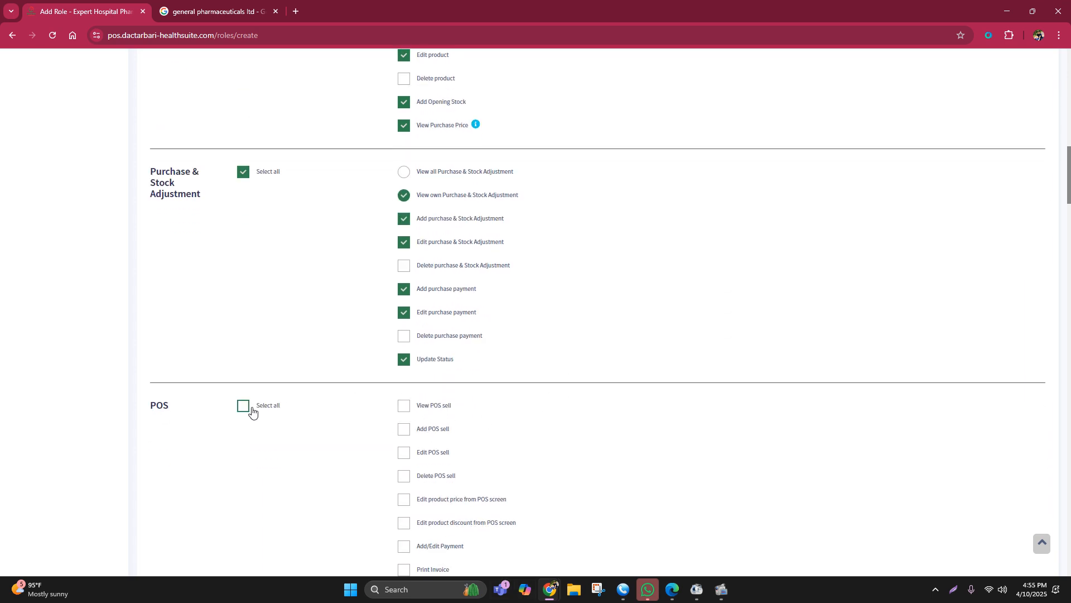
{"action": "left_click", "coordinate": [244, 406]}
{"action": "scroll", "coordinate": [530, 368], "scroll_direction": "down", "scroll_amount": 3}
{"action": "scroll", "coordinate": [426, 491], "scroll_direction": "down", "scroll_amount": 4}
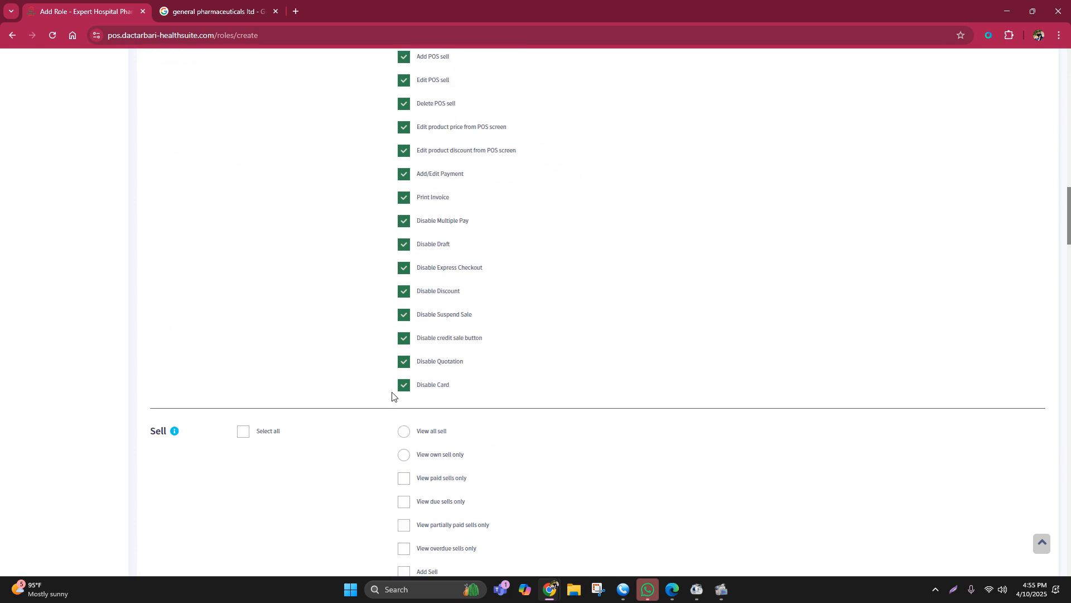
{"action": "left_click", "coordinate": [405, 385]}
{"action": "left_click", "coordinate": [403, 361]}
{"action": "left_click", "coordinate": [403, 338]}
{"action": "left_click", "coordinate": [402, 314]}
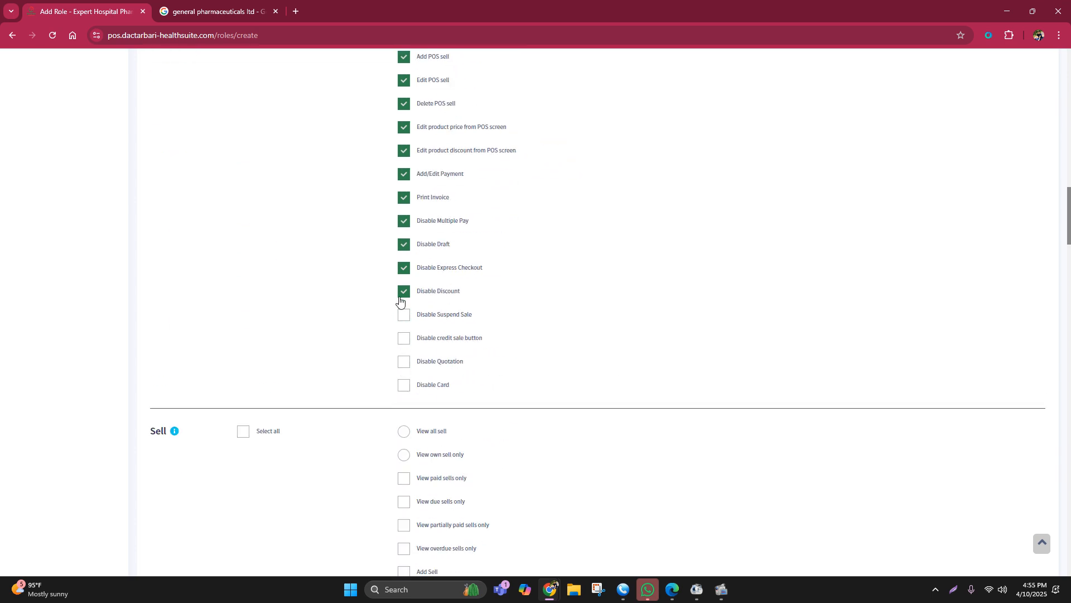
{"action": "left_click", "coordinate": [401, 290]}
{"action": "left_click", "coordinate": [402, 269]}
{"action": "left_click", "coordinate": [403, 244]}
{"action": "left_click", "coordinate": [403, 221]}
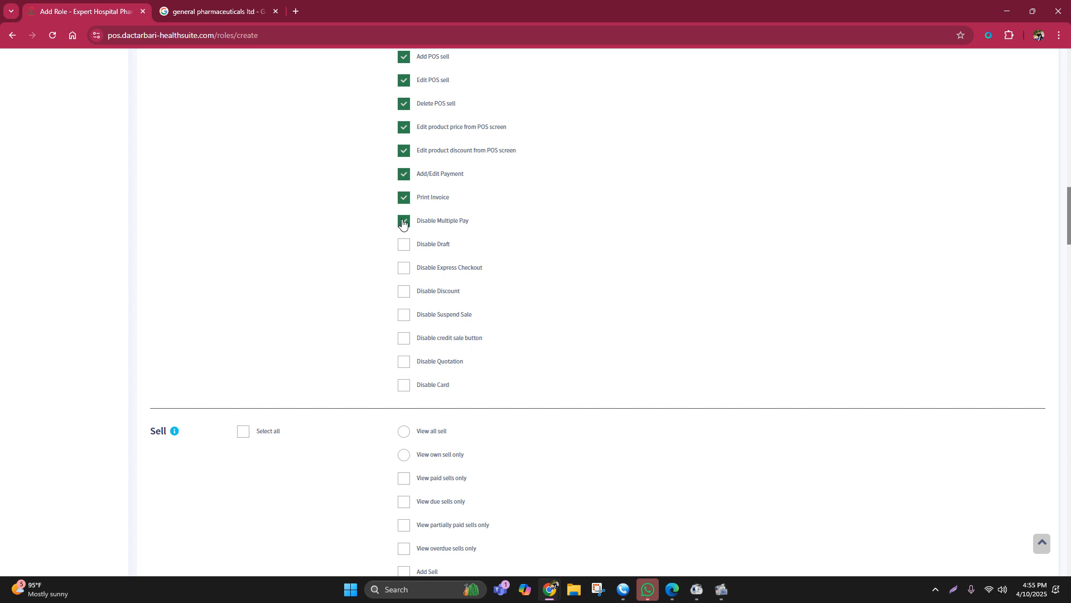
{"action": "scroll", "coordinate": [455, 304], "scroll_direction": "up", "scroll_amount": 1}
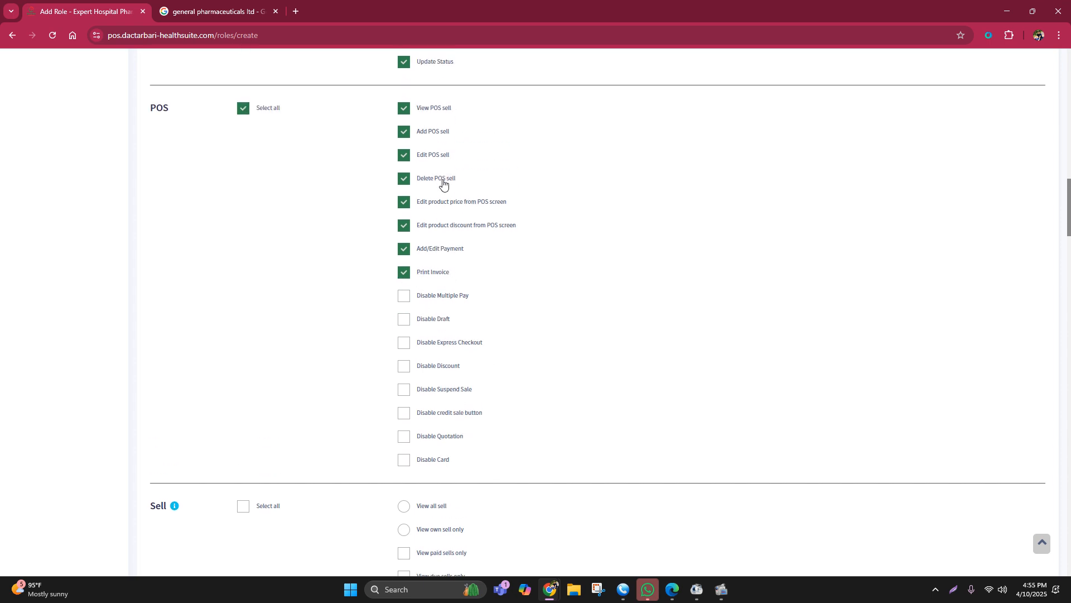
{"action": "left_click", "coordinate": [404, 178]}
Step: Grant the role all Sell permissions except Delete sell payment
{"action": "scroll", "coordinate": [664, 291], "scroll_direction": "down", "scroll_amount": 3}
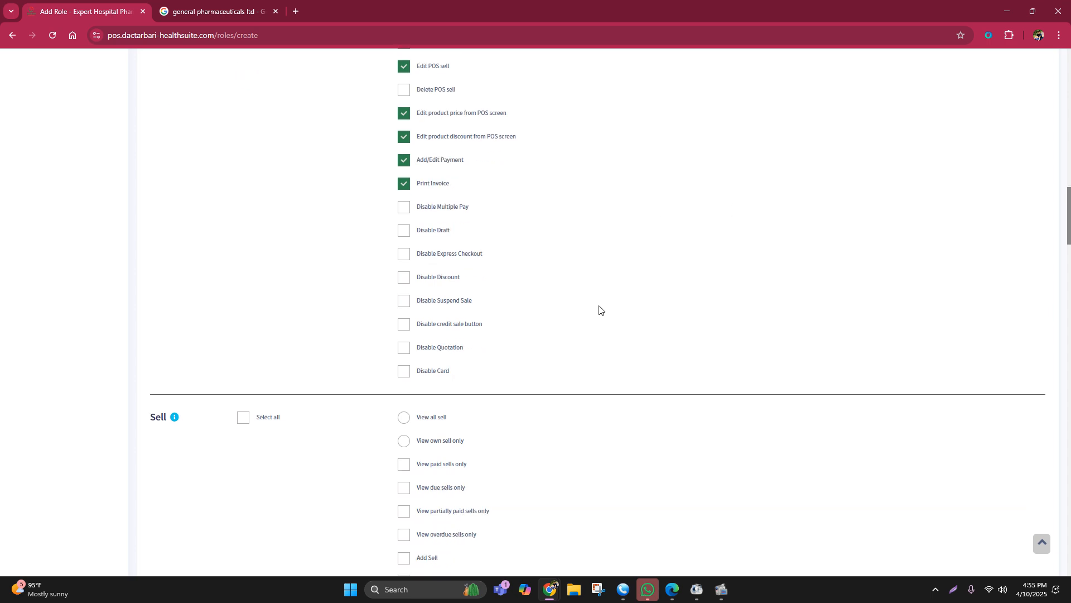
{"action": "left_click", "coordinate": [244, 284]}
{"action": "scroll", "coordinate": [531, 328], "scroll_direction": "down", "scroll_amount": 3}
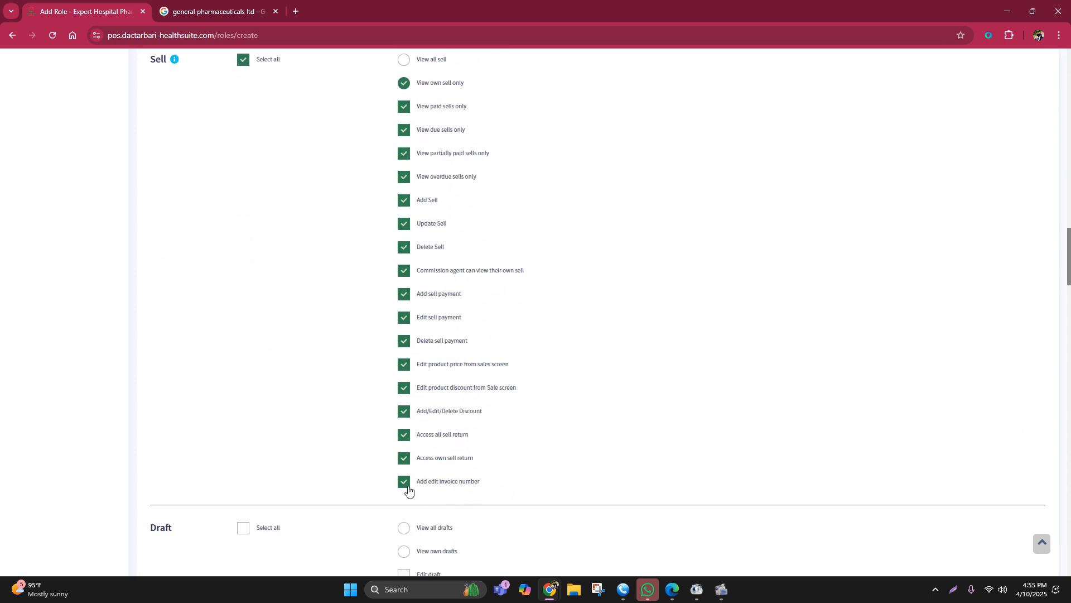
{"action": "left_click", "coordinate": [403, 340]}
{"action": "scroll", "coordinate": [533, 313], "scroll_direction": "up", "scroll_amount": 1}
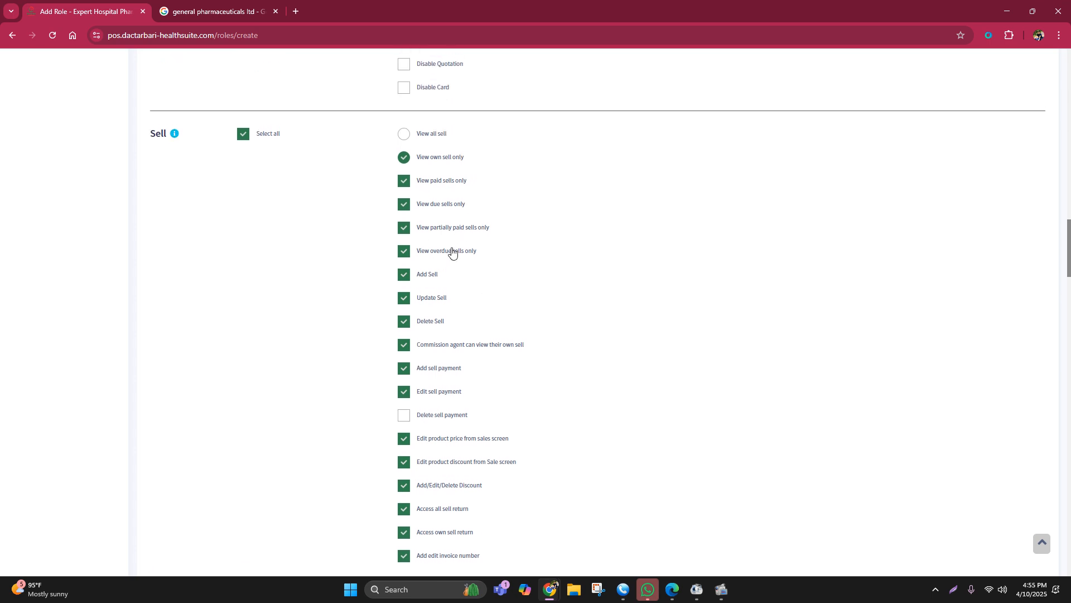
Step: Grant the role the full set of Draft and Quotation permissions
{"action": "scroll", "coordinate": [493, 342], "scroll_direction": "down", "scroll_amount": 3}
{"action": "left_click", "coordinate": [244, 379]}
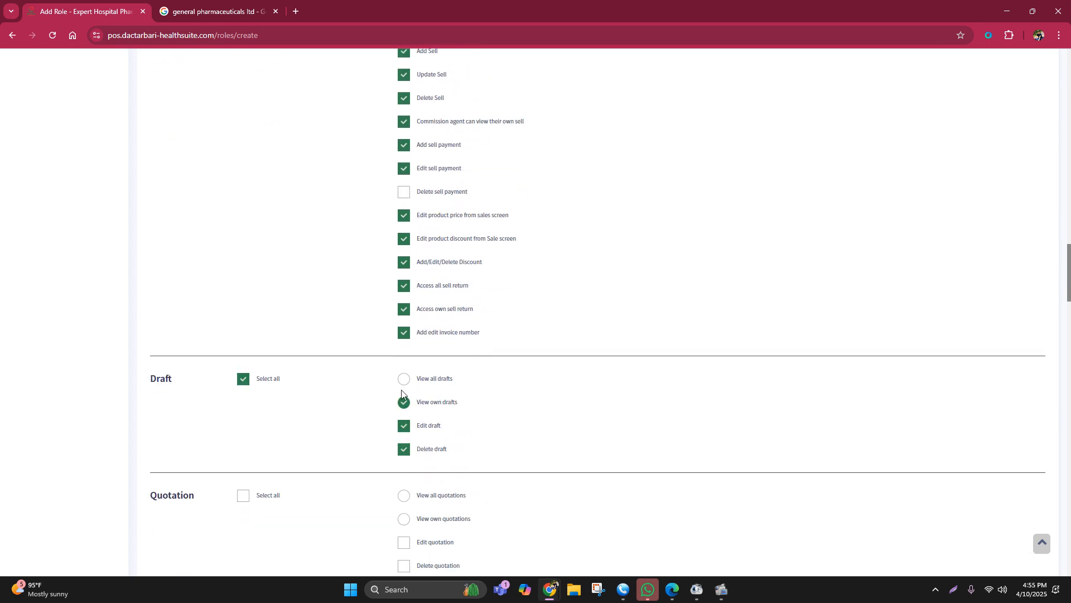
{"action": "scroll", "coordinate": [478, 388], "scroll_direction": "down", "scroll_amount": 2}
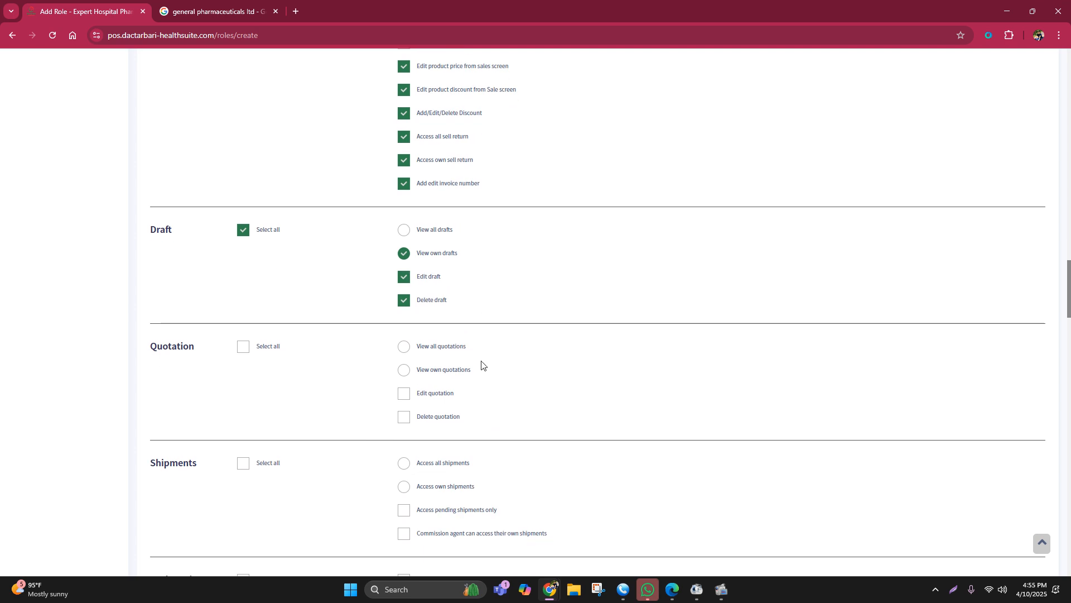
{"action": "left_click", "coordinate": [243, 347]}
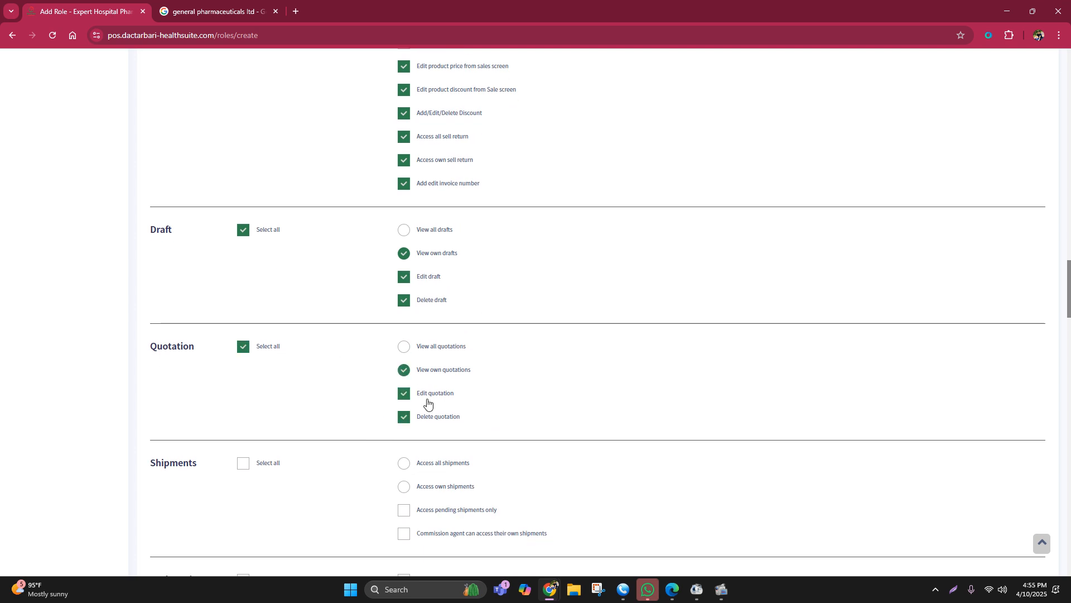
Step: Grant the role all Brand and Unit permissions except Delete brand and Delete unit, skipping Shipments, Cash Register and Tax rate
{"action": "scroll", "coordinate": [477, 391], "scroll_direction": "down", "scroll_amount": 1}
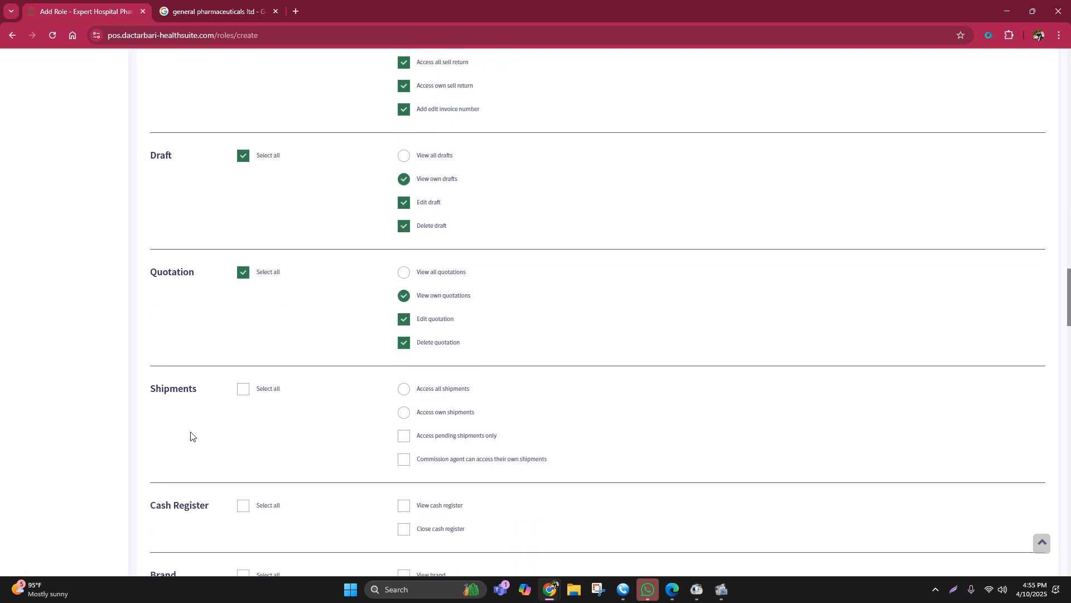
{"action": "scroll", "coordinate": [352, 368], "scroll_direction": "down", "scroll_amount": 1}
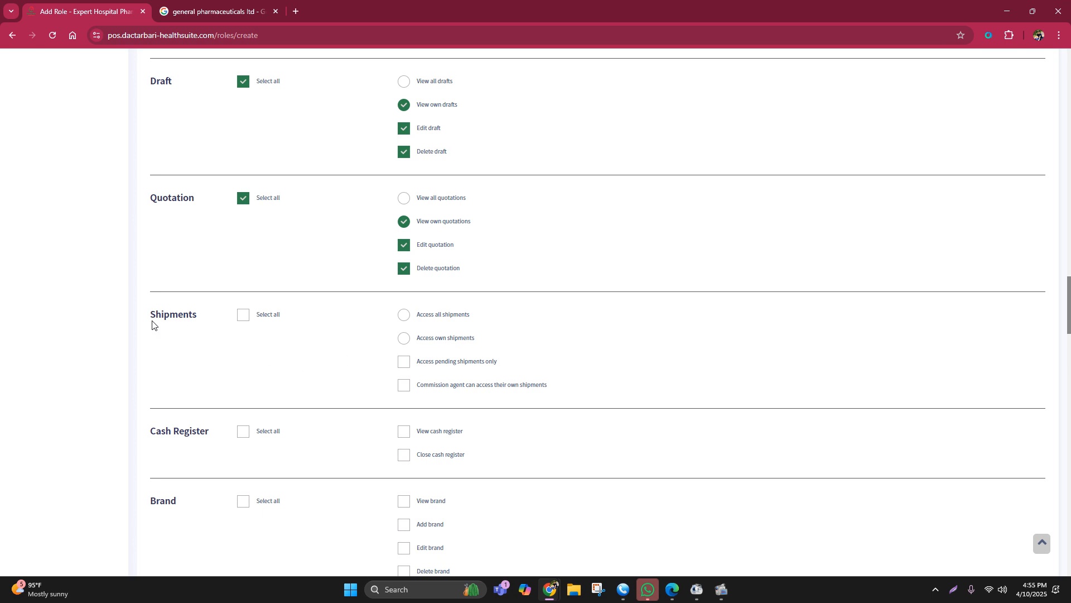
{"action": "scroll", "coordinate": [295, 329], "scroll_direction": "down", "scroll_amount": 2}
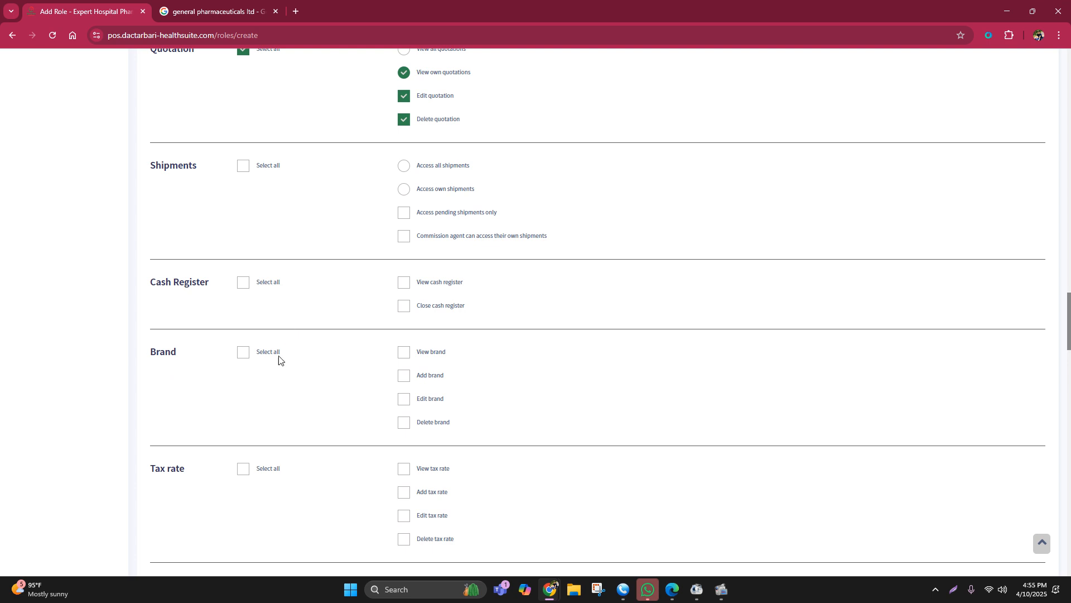
{"action": "left_click", "coordinate": [248, 357]}
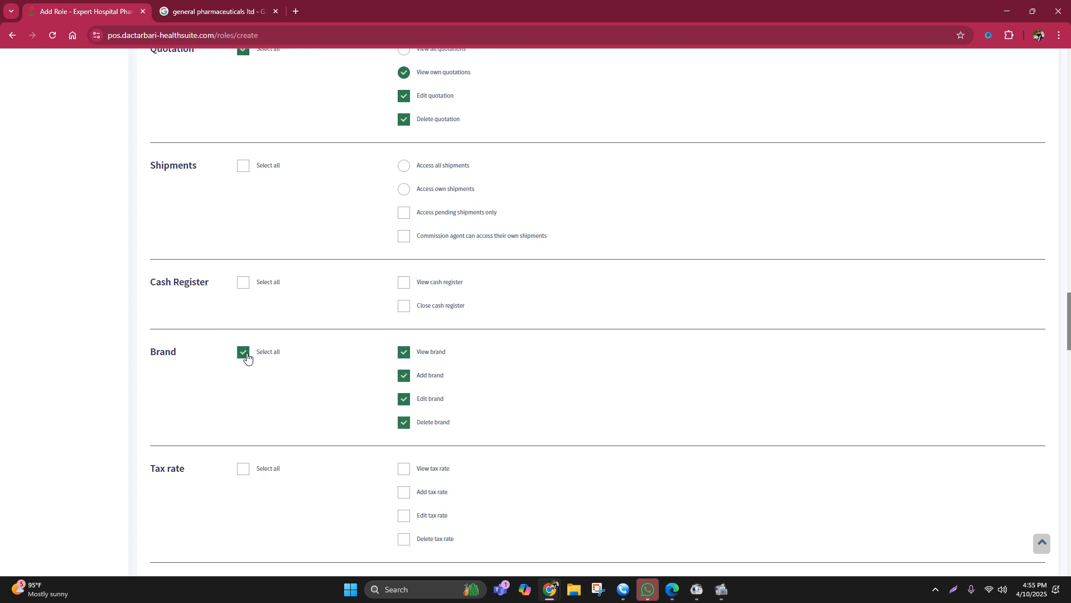
{"action": "left_click", "coordinate": [404, 424]}
{"action": "scroll", "coordinate": [444, 424], "scroll_direction": "down", "scroll_amount": 4}
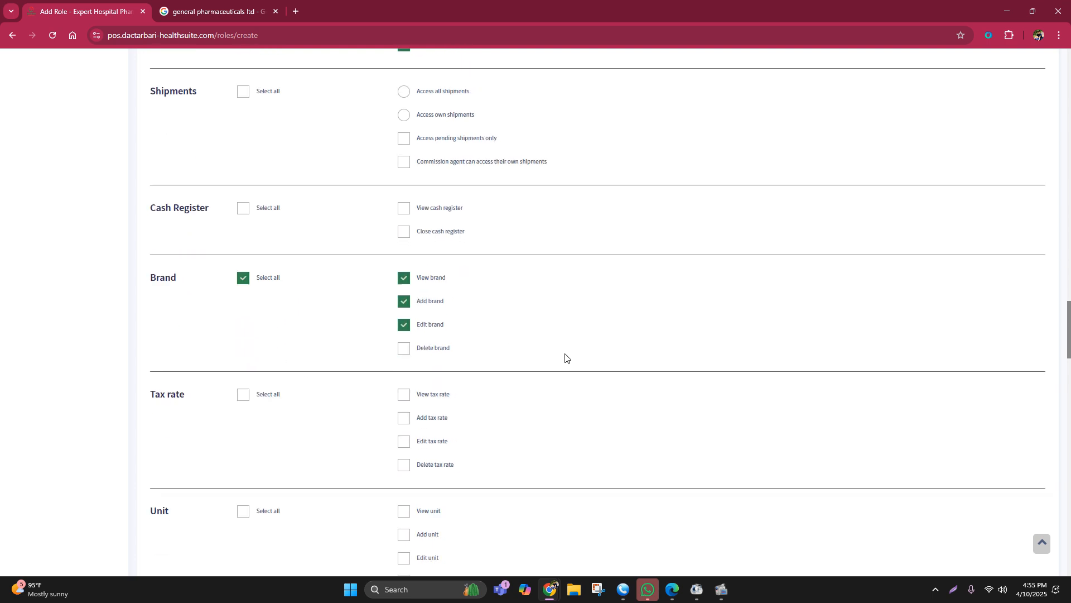
{"action": "left_click", "coordinate": [243, 362]}
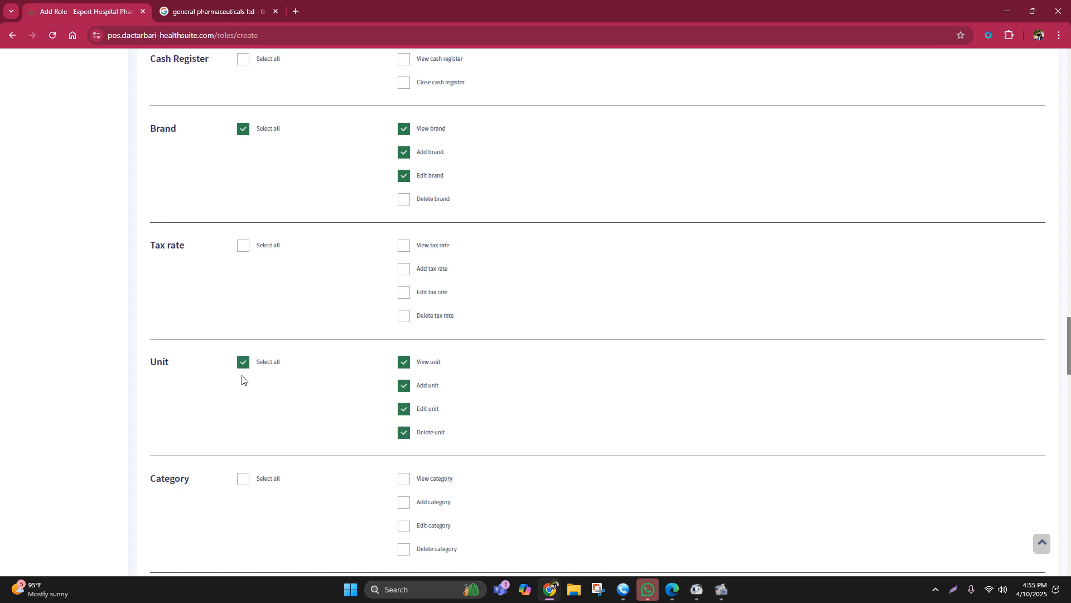
{"action": "left_click", "coordinate": [403, 434]}
{"action": "scroll", "coordinate": [533, 342], "scroll_direction": "down", "scroll_amount": 3}
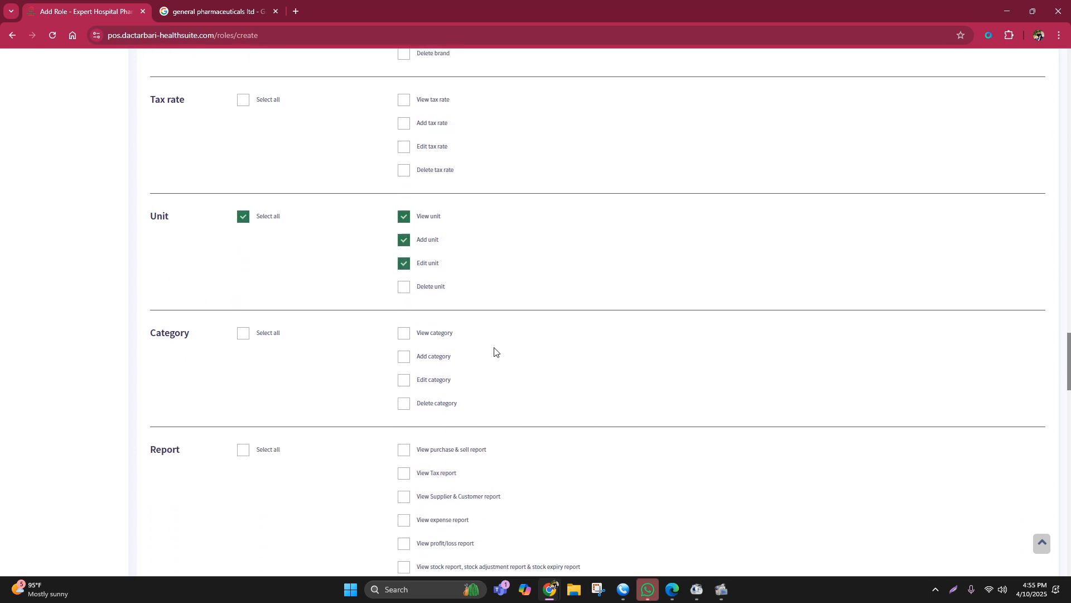
Step: Grant the role all Category permissions except Delete category
{"action": "left_click", "coordinate": [244, 330]}
{"action": "left_click", "coordinate": [403, 400]}
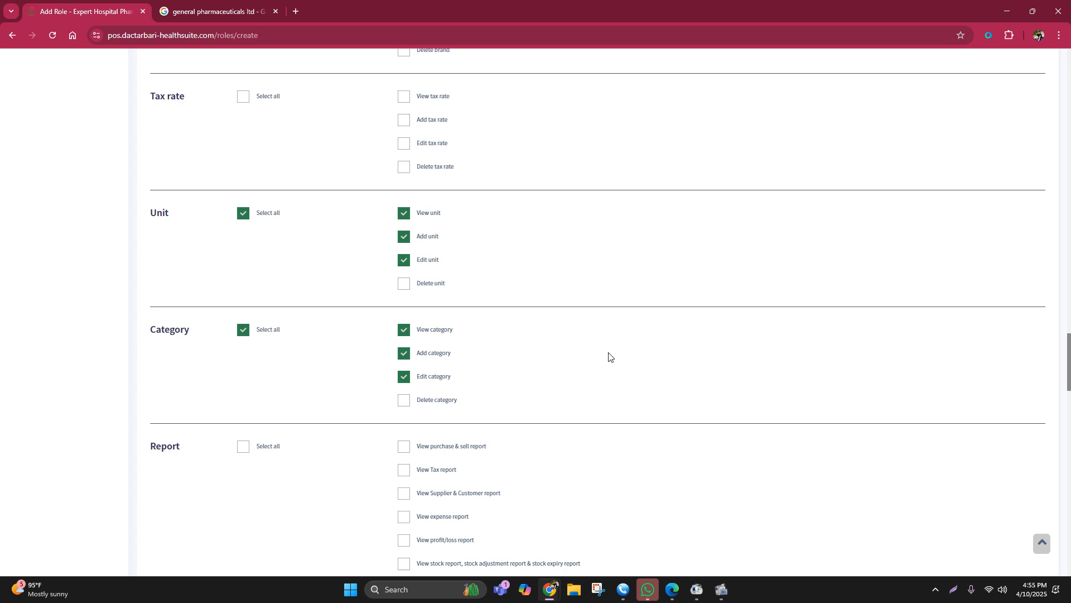
{"action": "scroll", "coordinate": [605, 357], "scroll_direction": "down", "scroll_amount": 5}
{"action": "scroll", "coordinate": [513, 373], "scroll_direction": "up", "scroll_amount": 1}
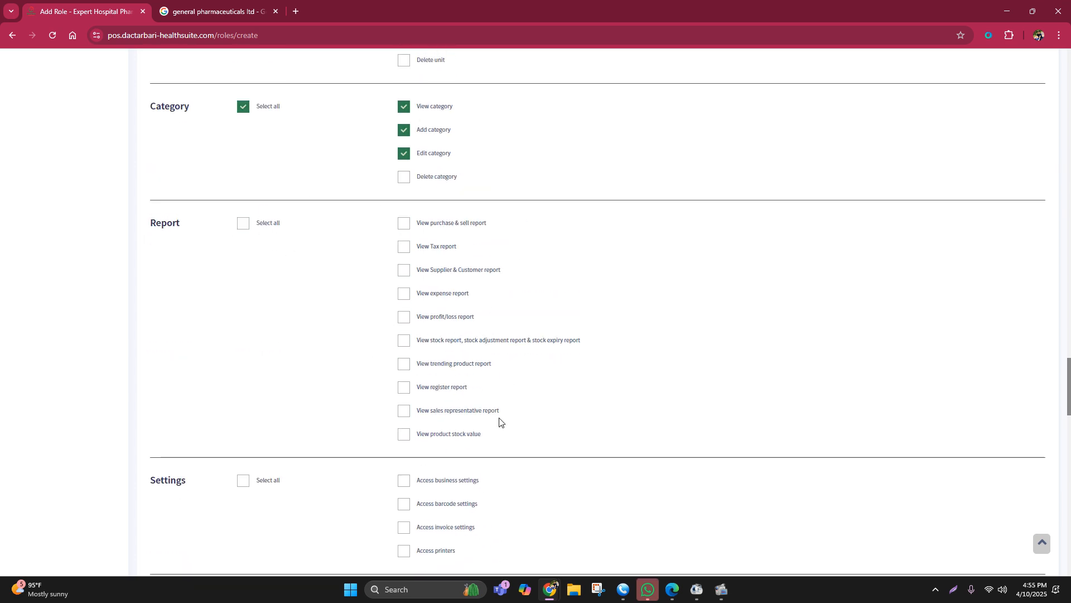
Step: Skip Report and Settings, and grant the role View own expense only, Add Expense and Edit Expense
{"action": "scroll", "coordinate": [556, 285], "scroll_direction": "down", "scroll_amount": 1}
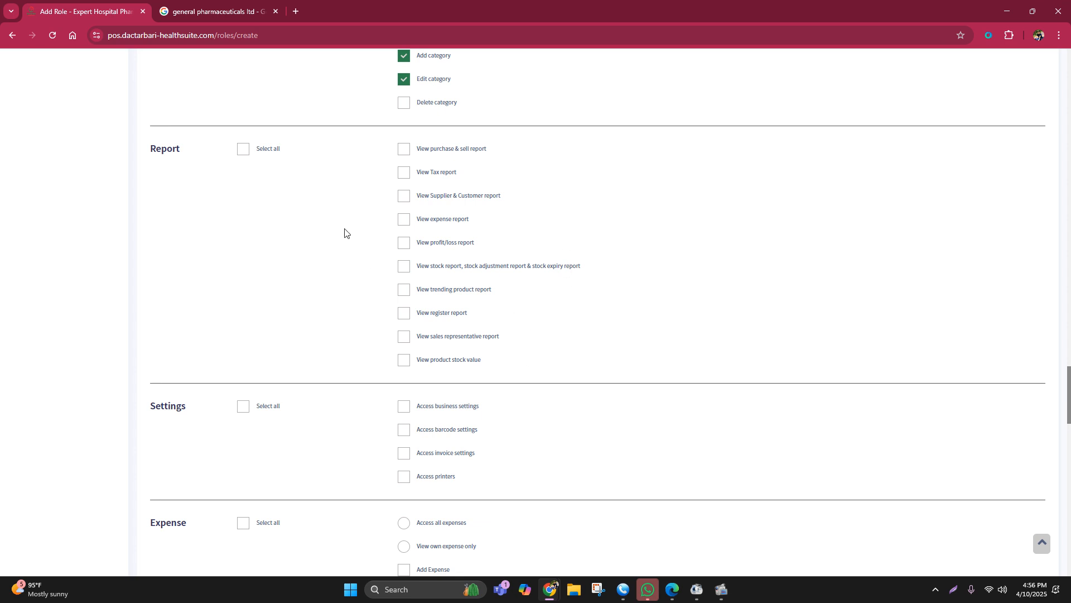
{"action": "scroll", "coordinate": [357, 237], "scroll_direction": "up", "scroll_amount": 1}
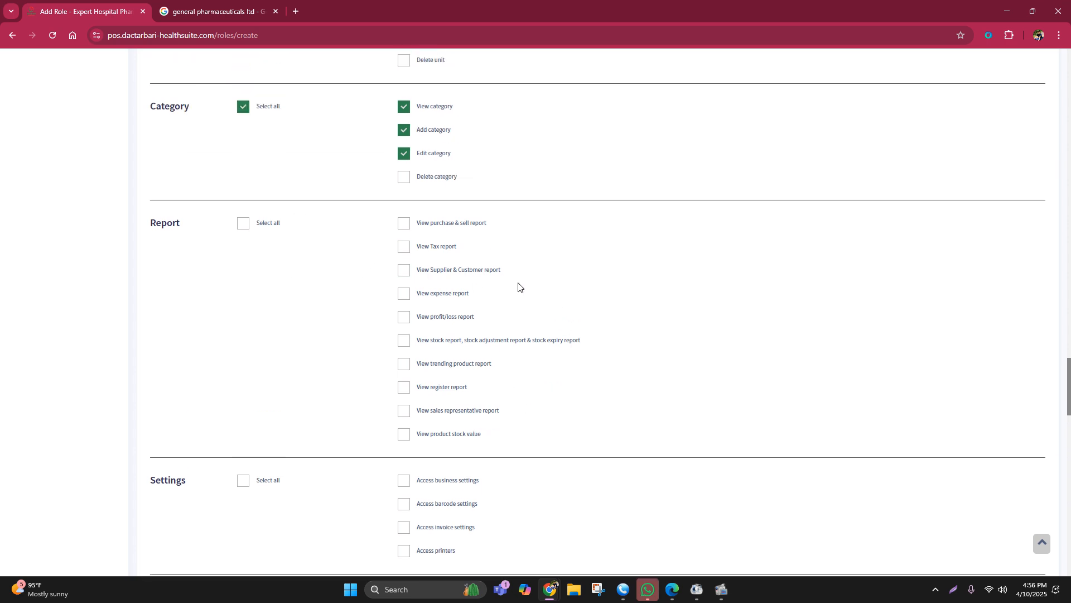
{"action": "scroll", "coordinate": [570, 313], "scroll_direction": "down", "scroll_amount": 3}
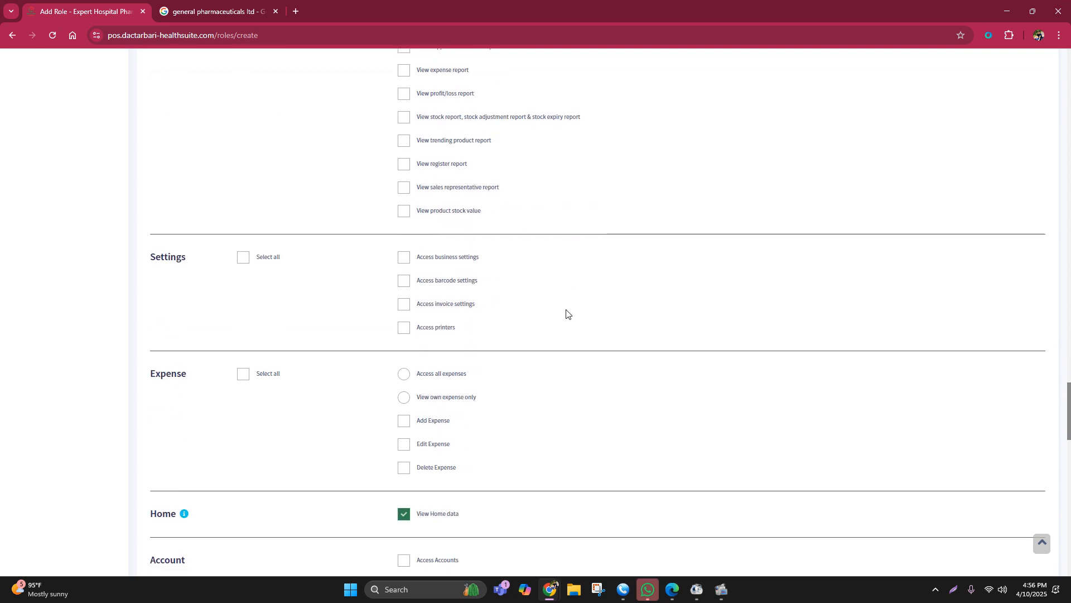
{"action": "scroll", "coordinate": [485, 327], "scroll_direction": "down", "scroll_amount": 2}
{"action": "scroll", "coordinate": [484, 328], "scroll_direction": "down", "scroll_amount": 1}
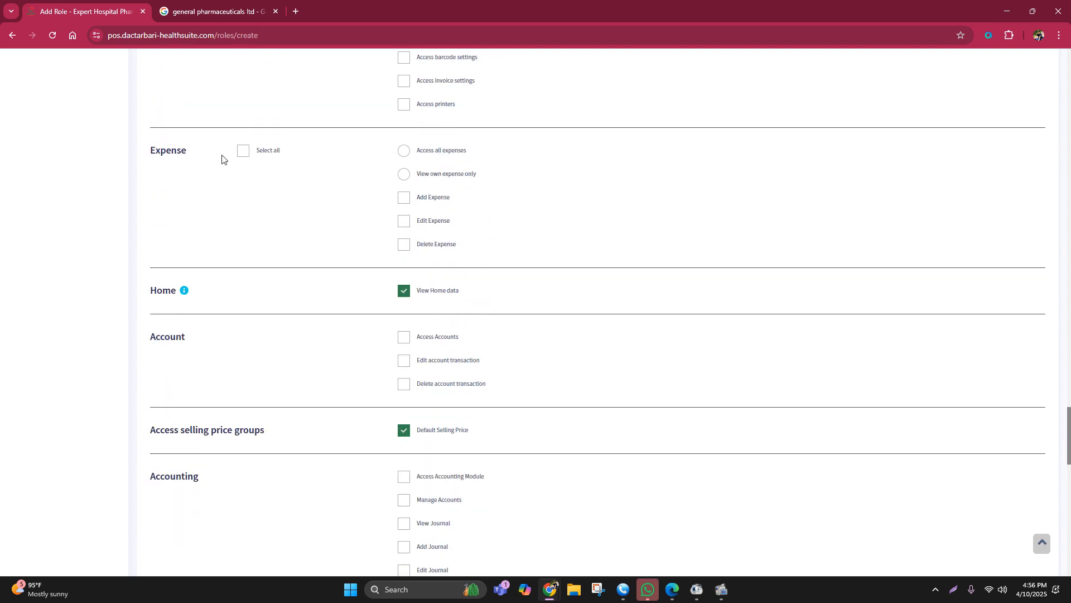
{"action": "left_click", "coordinate": [243, 152]}
{"action": "left_click", "coordinate": [401, 244]}
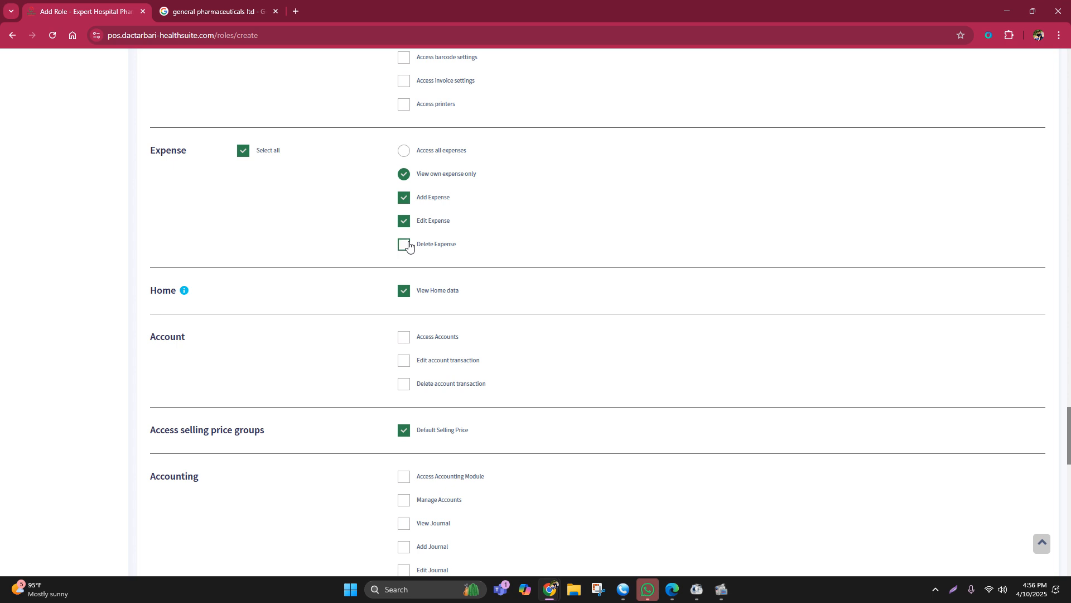
Step: Leave the Account, Accounting, Essentials, Superadmin and Woocommerce permissions unselected and save the role
{"action": "scroll", "coordinate": [547, 218], "scroll_direction": "down", "scroll_amount": 5}
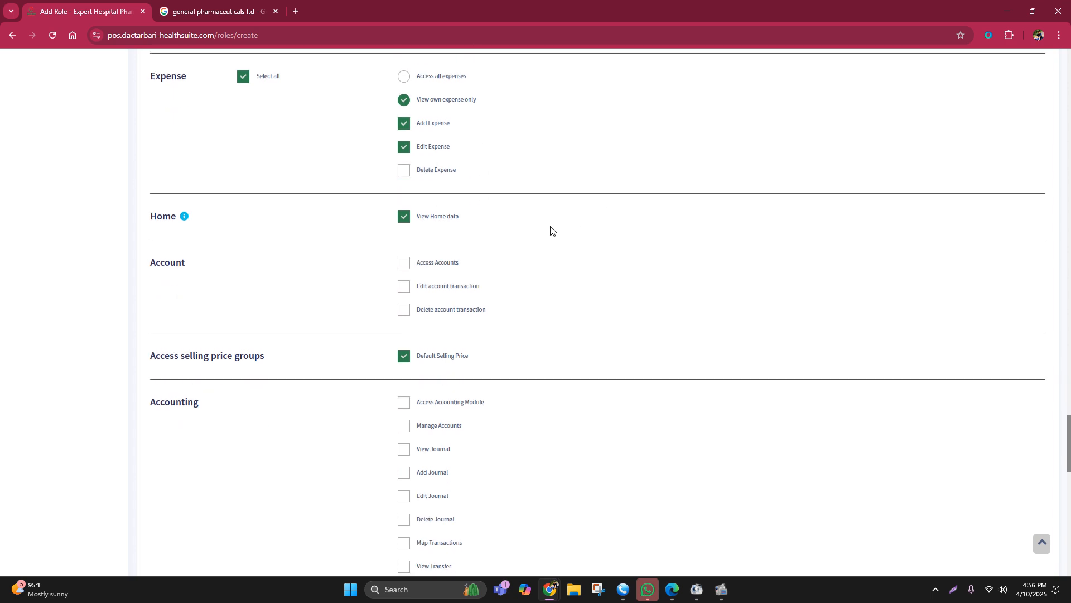
{"action": "scroll", "coordinate": [550, 232], "scroll_direction": "up", "scroll_amount": 2}
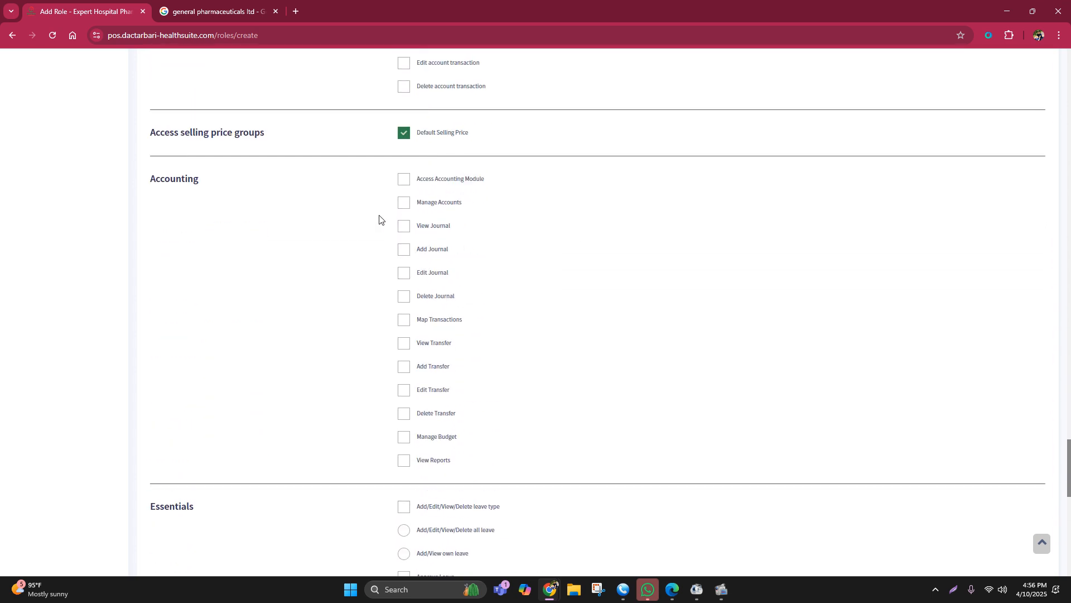
{"action": "scroll", "coordinate": [407, 289], "scroll_direction": "down", "scroll_amount": 15}
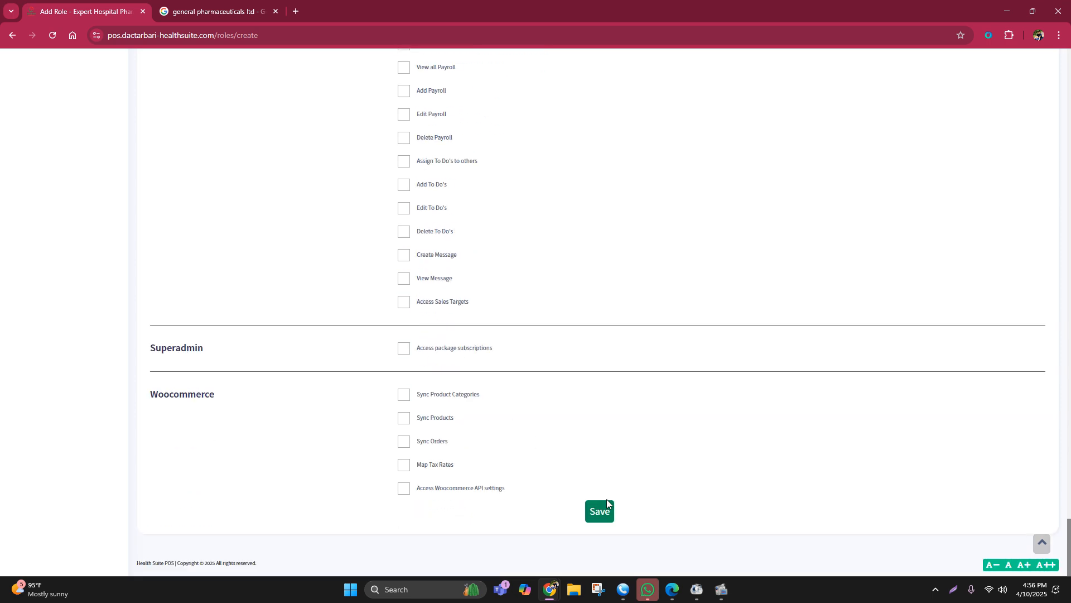
{"action": "left_click", "coordinate": [600, 509]}
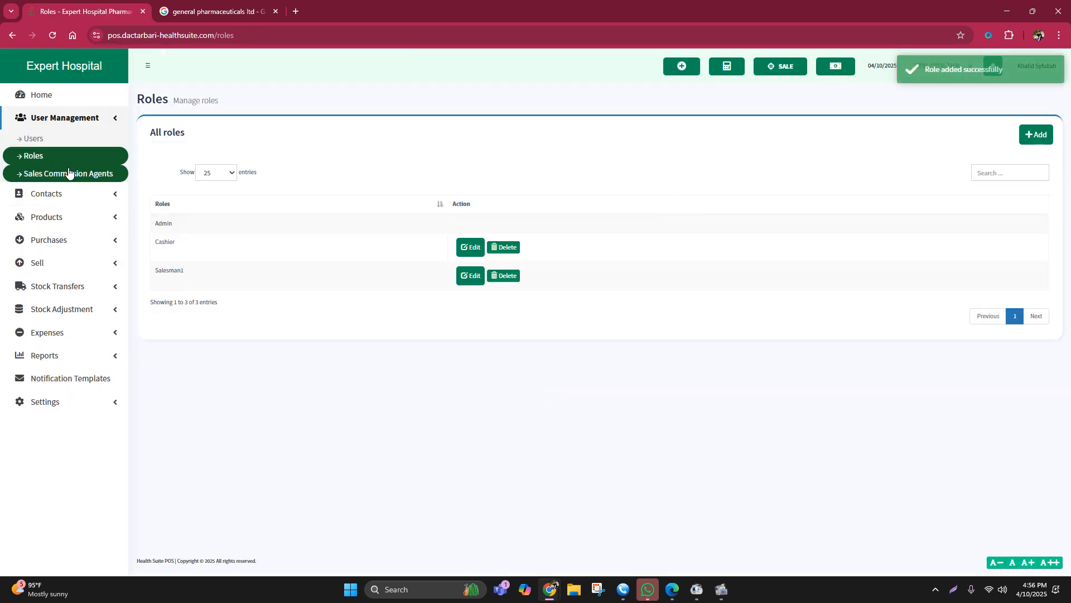
Step: Open a new user form from the users list and go through its name, email, username and password fields
{"action": "left_click", "coordinate": [50, 143]}
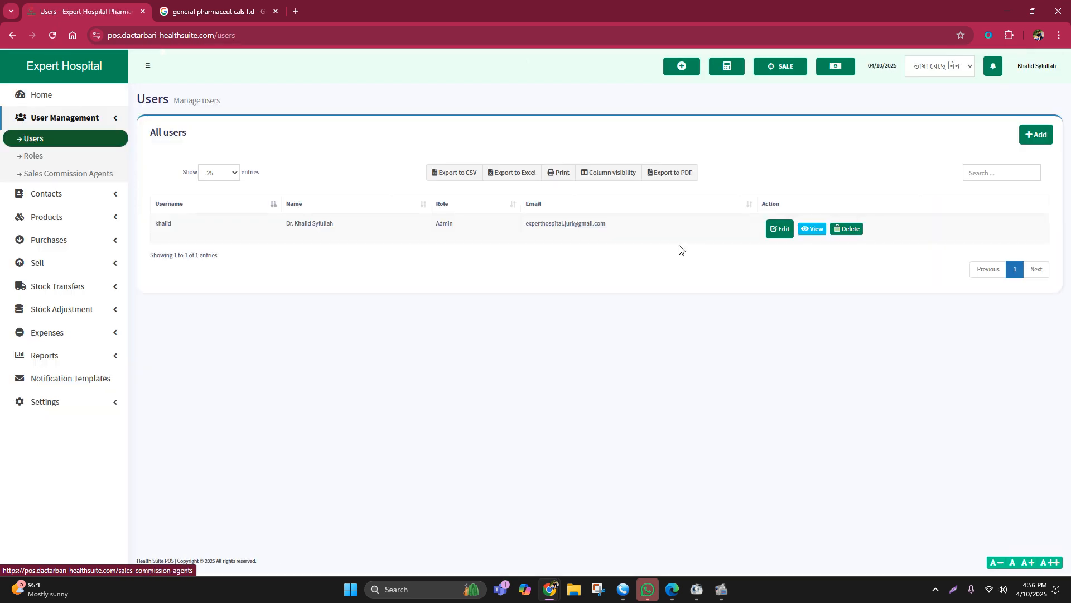
{"action": "left_click", "coordinate": [1036, 135]}
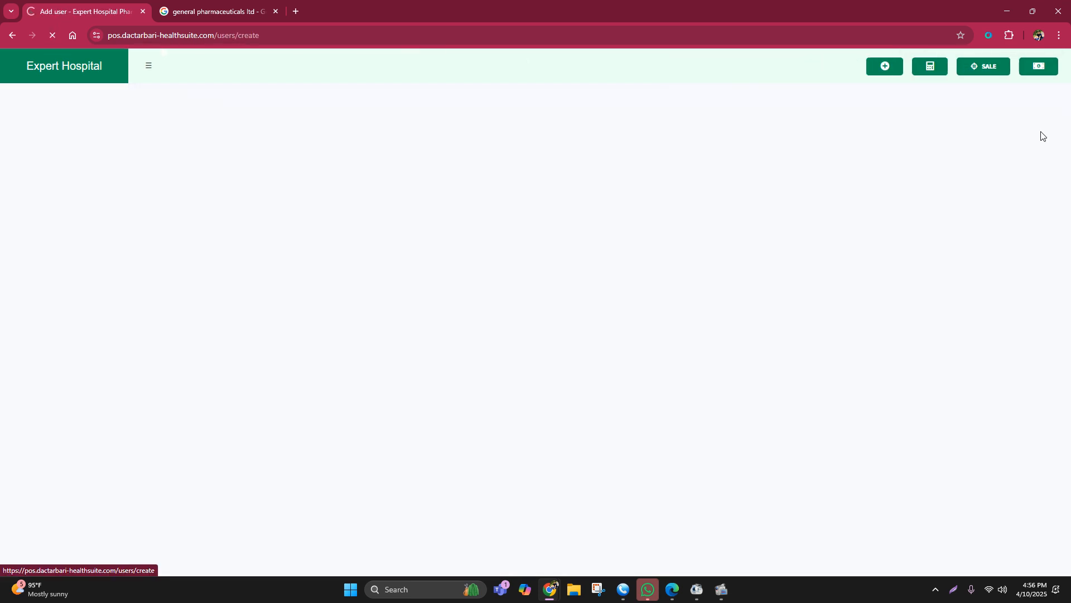
{"action": "left_click", "coordinate": [322, 146]}
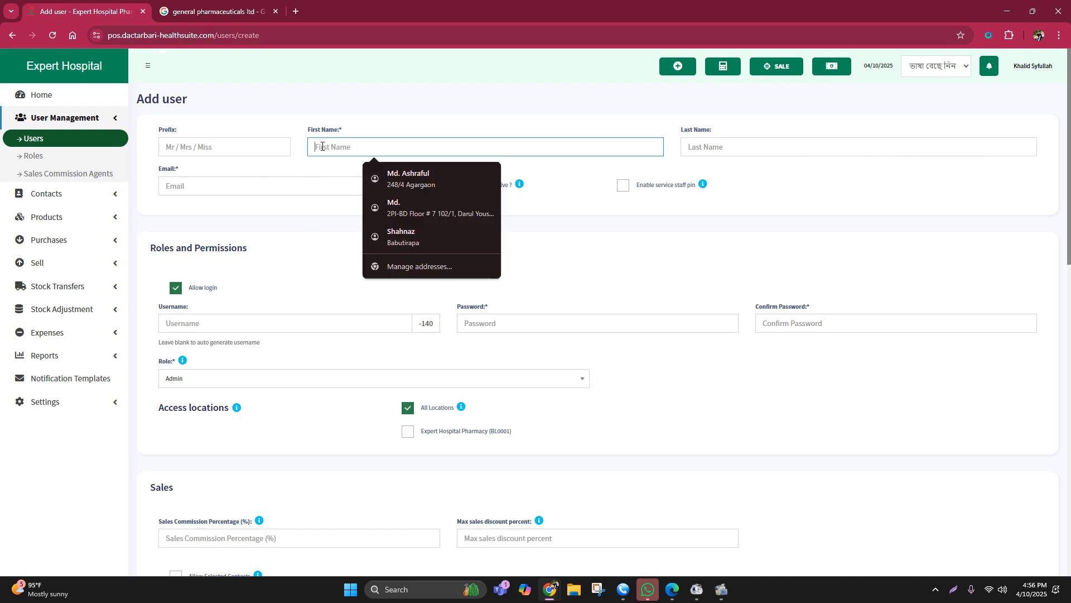
{"action": "left_click", "coordinate": [755, 150]}
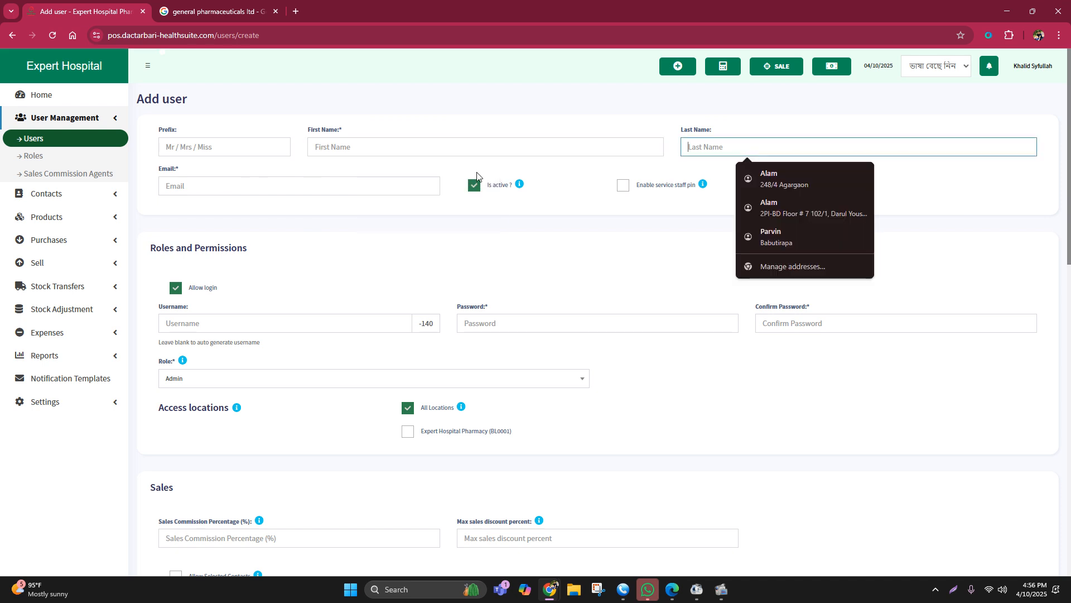
{"action": "left_click", "coordinate": [280, 182]}
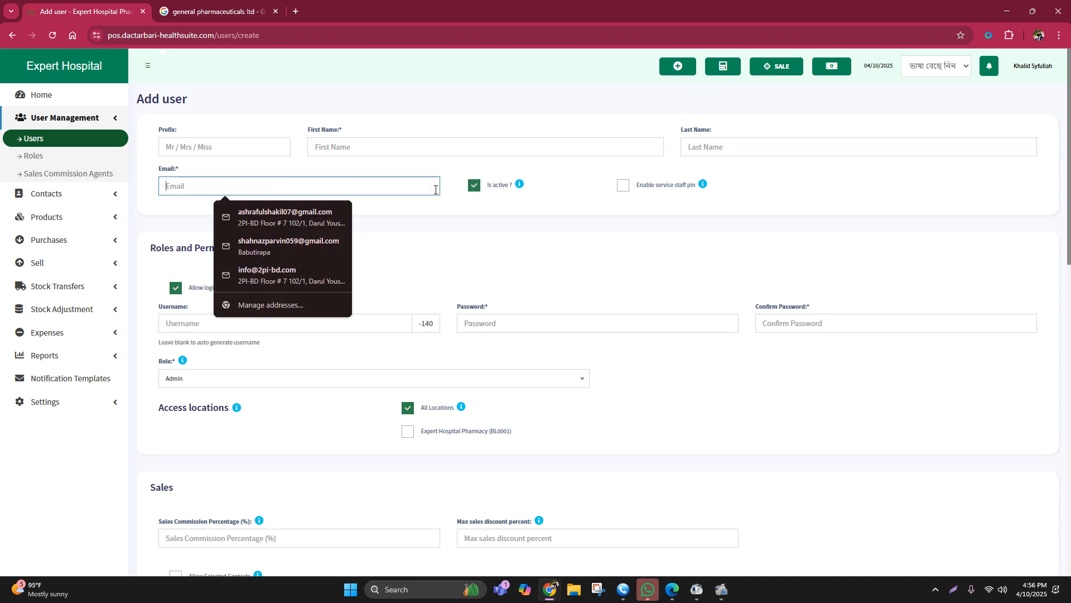
{"action": "left_click", "coordinate": [549, 252]}
{"action": "left_click", "coordinate": [190, 325]}
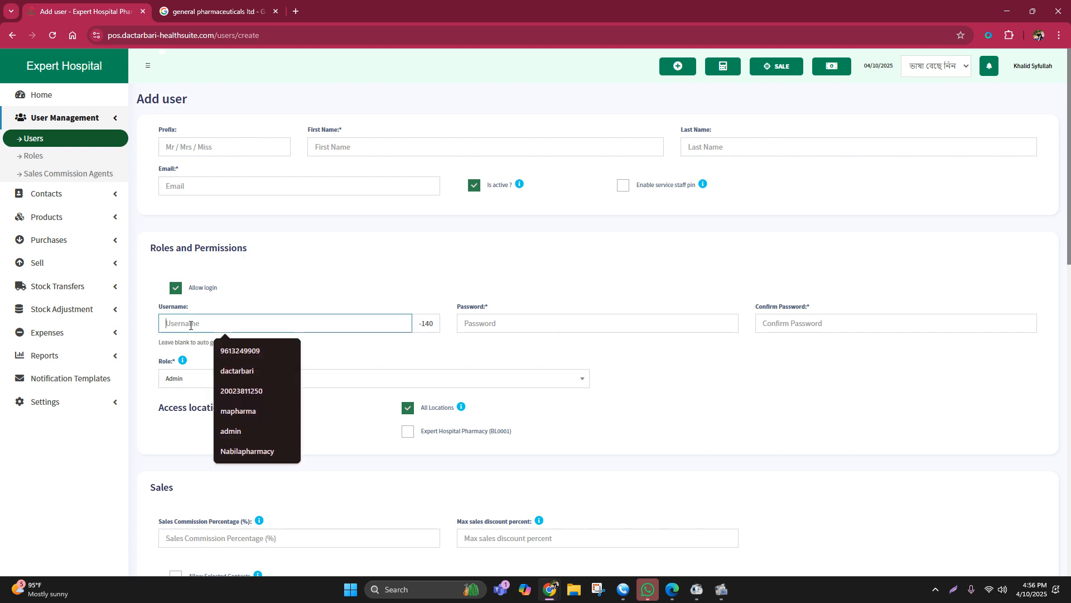
{"action": "left_click", "coordinate": [628, 328]}
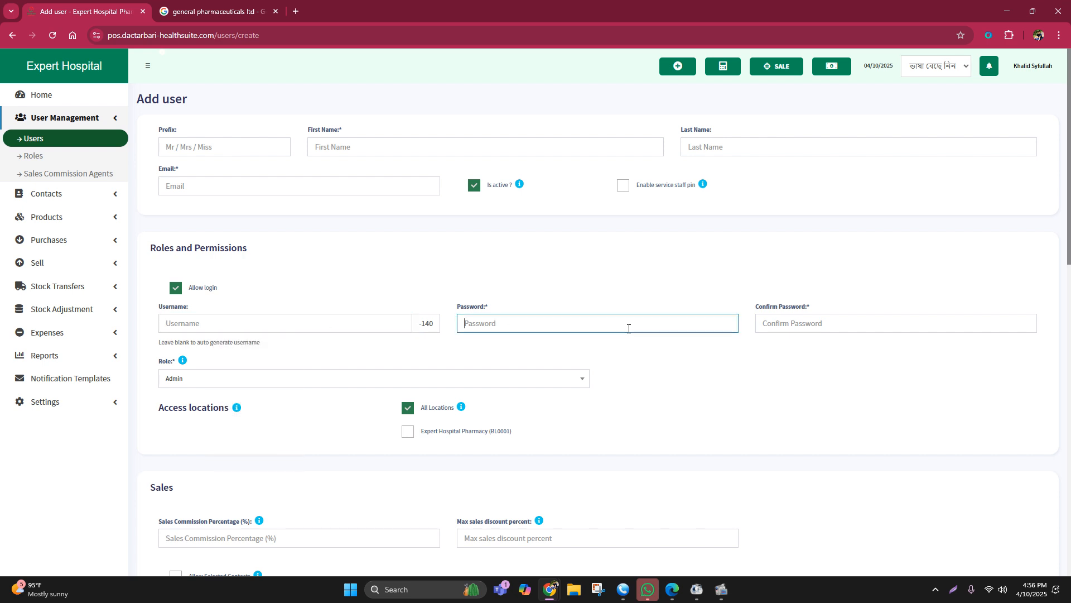
{"action": "left_click", "coordinate": [765, 324]}
Step: Assign the new user the Salesman1 role and give access to the Expert Hospital Pharmacy (BL0001) location
{"action": "left_click", "coordinate": [244, 380]}
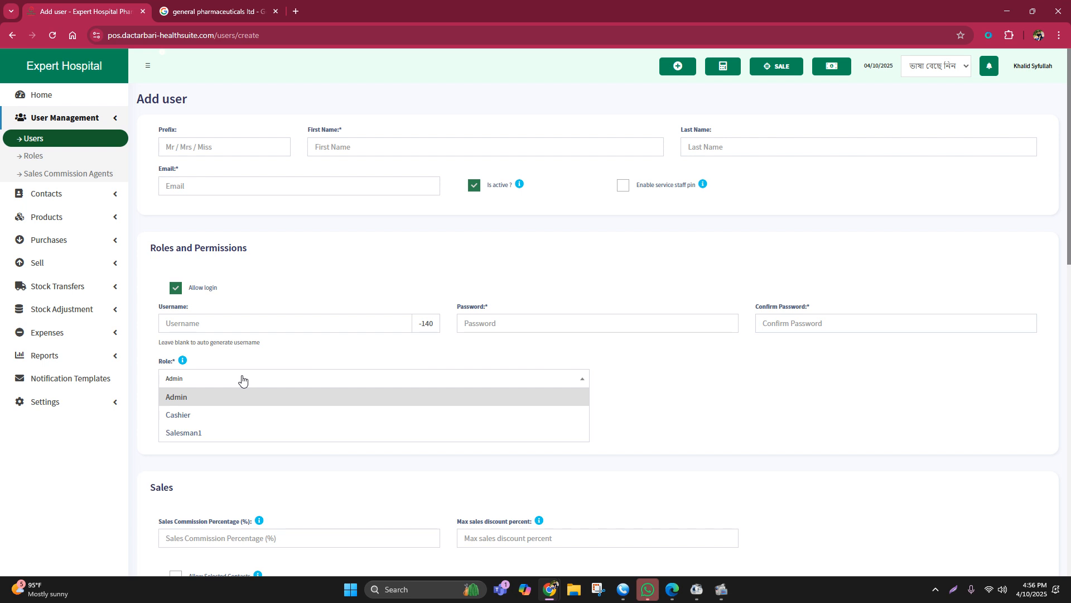
{"action": "left_click", "coordinate": [200, 433]}
{"action": "left_click", "coordinate": [230, 384]}
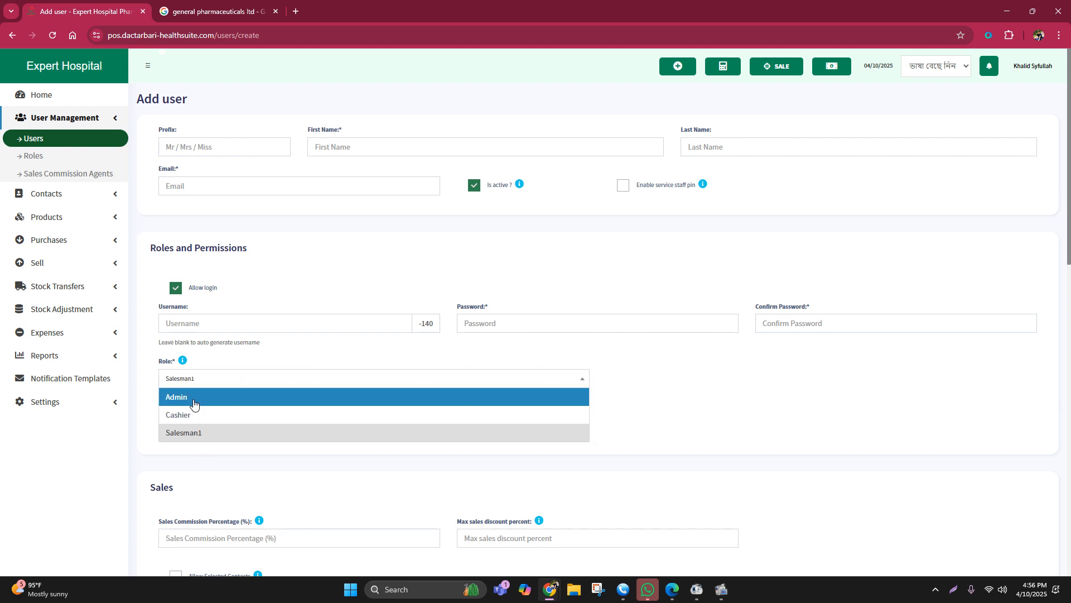
{"action": "left_click", "coordinate": [191, 433]}
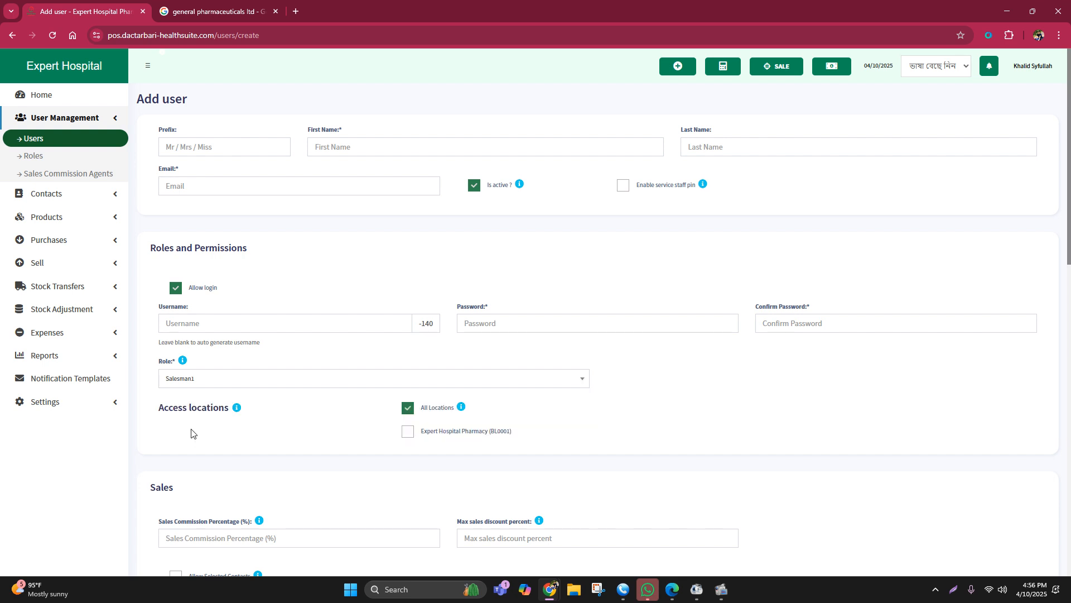
{"action": "scroll", "coordinate": [554, 342], "scroll_direction": "down", "scroll_amount": 1}
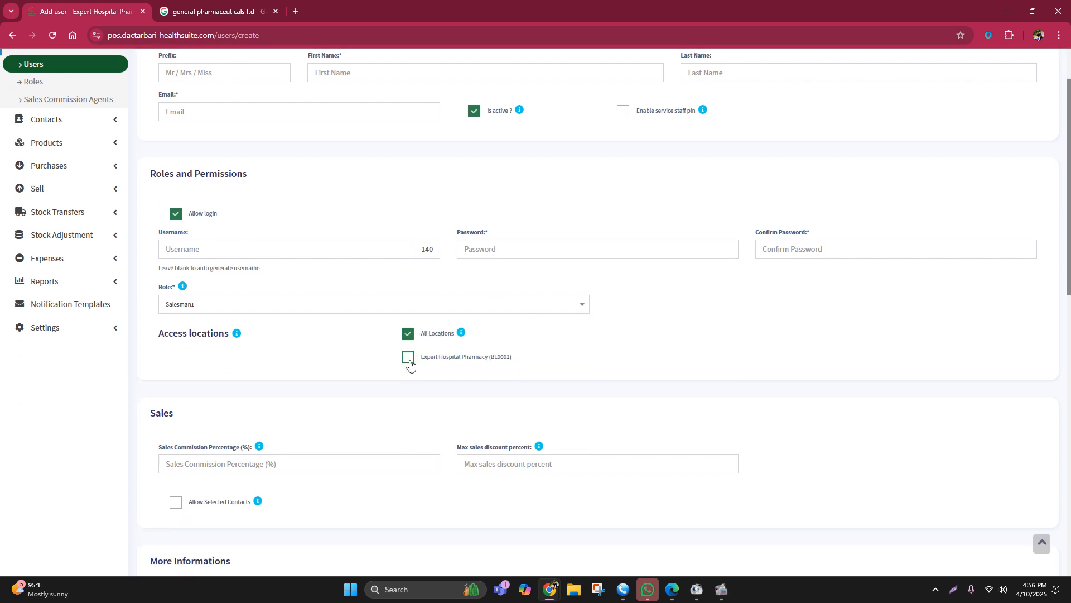
{"action": "left_click", "coordinate": [407, 358]}
{"action": "scroll", "coordinate": [628, 328], "scroll_direction": "down", "scroll_amount": 10}
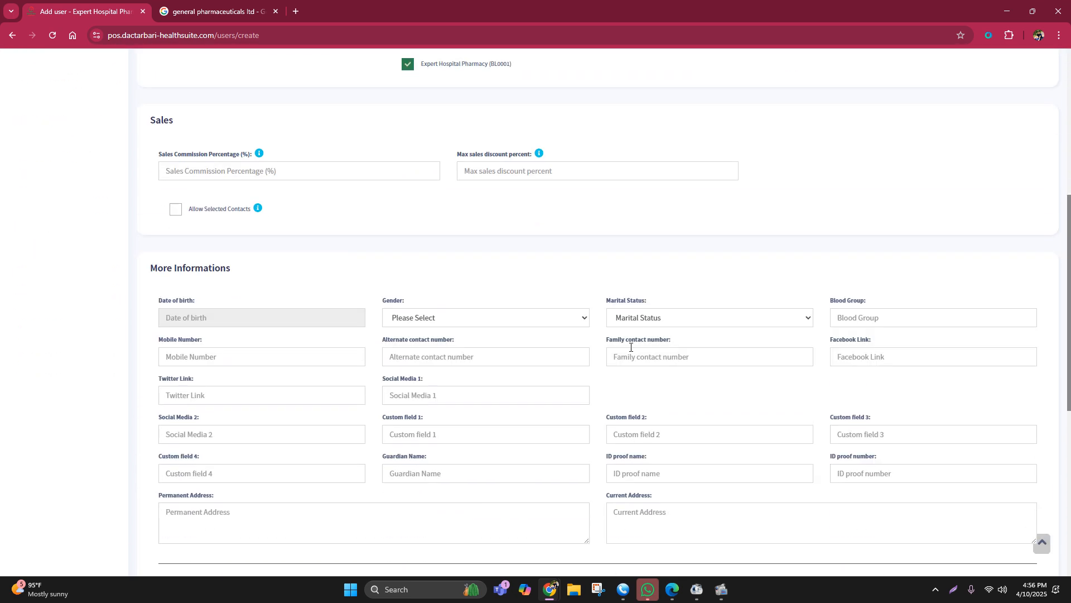
{"action": "scroll", "coordinate": [567, 383], "scroll_direction": "up", "scroll_amount": 15}
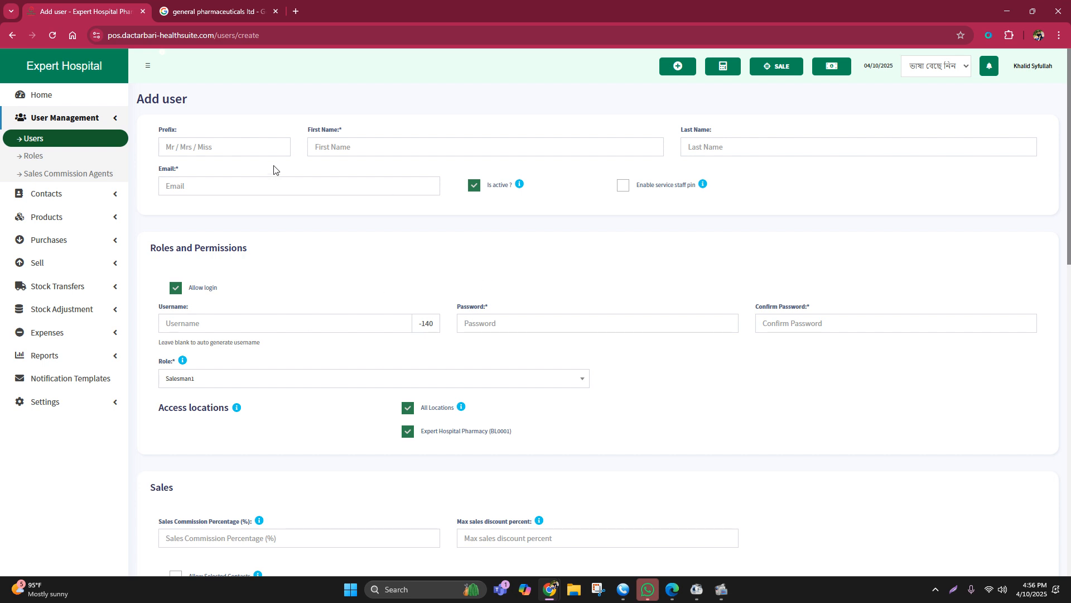
Step: Discard the unsaved user form and open the Salesman1 role from the roles list to review its permissions
{"action": "left_click", "coordinate": [38, 161]}
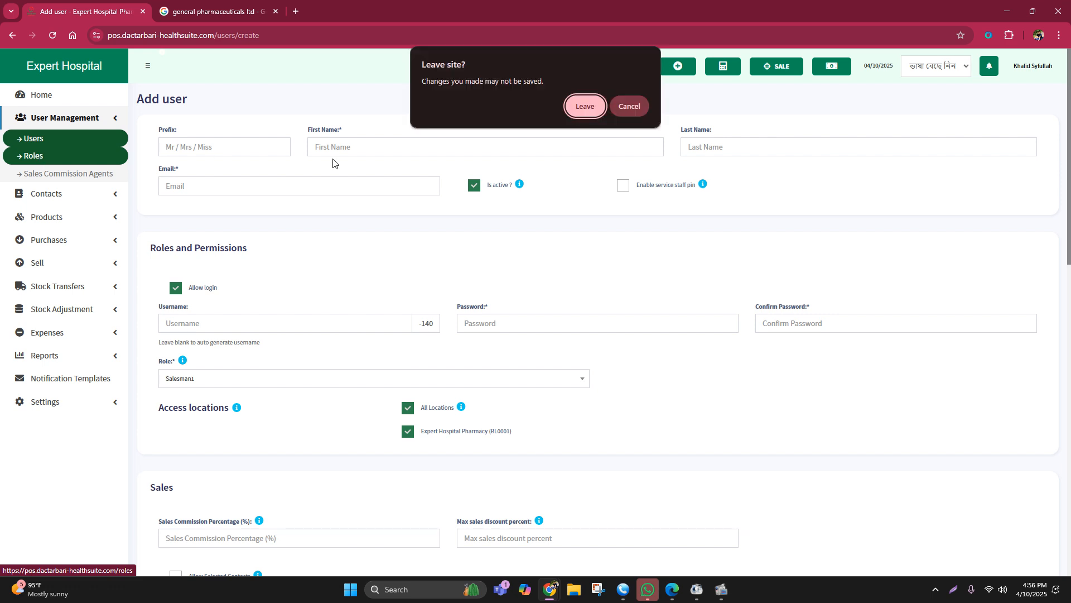
{"action": "left_click", "coordinate": [583, 107]}
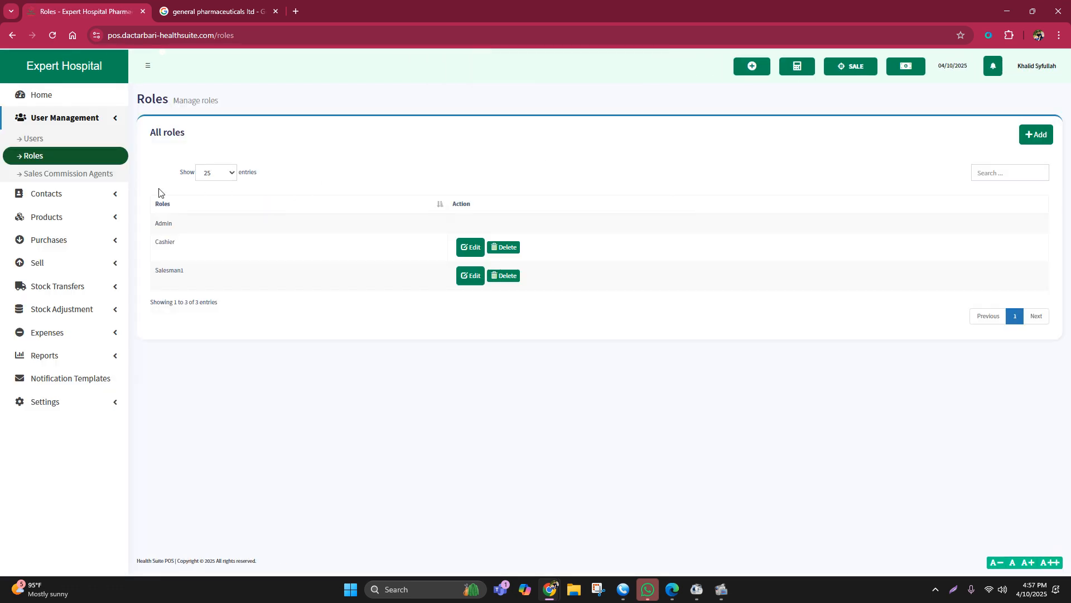
{"action": "left_click_drag", "start_coordinate": [154, 277], "coordinate": [270, 284]}
{"action": "left_click", "coordinate": [264, 344]}
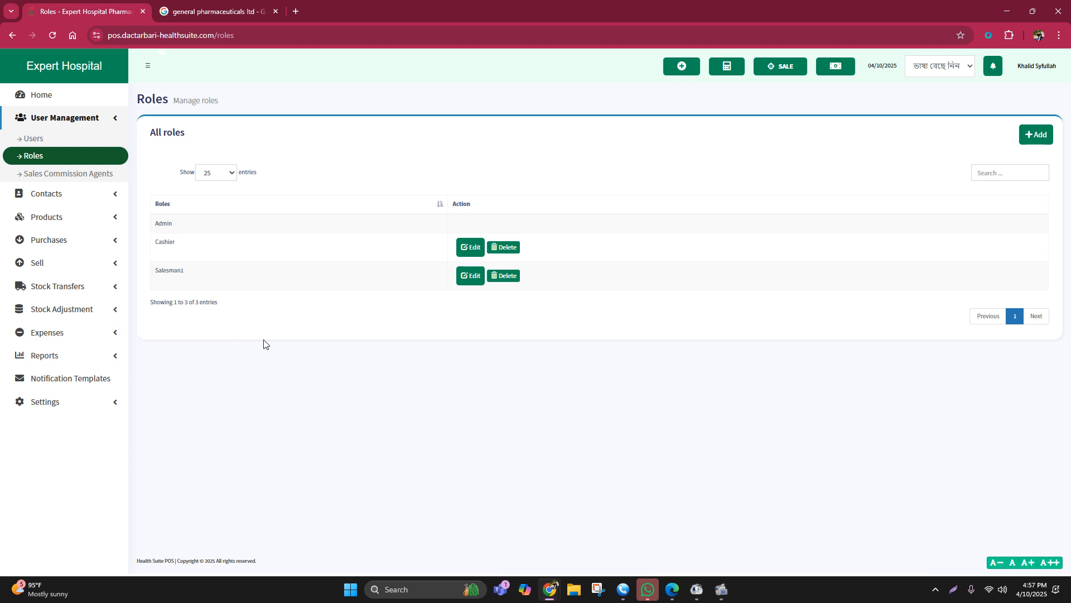
{"action": "left_click", "coordinate": [464, 276]}
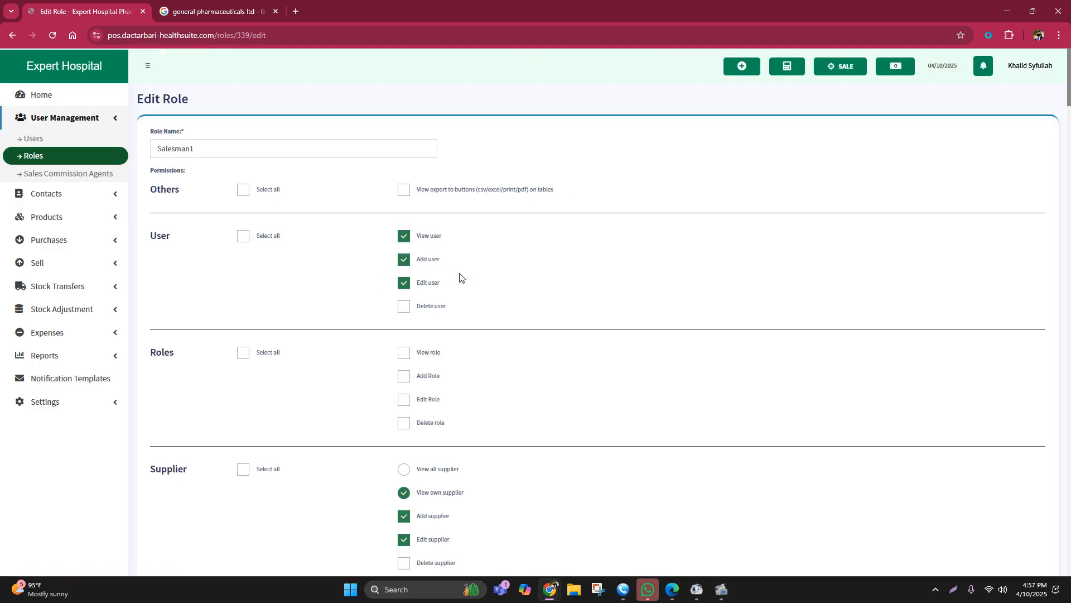
{"action": "scroll", "coordinate": [248, 218], "scroll_direction": "down", "scroll_amount": 1}
{"action": "scroll", "coordinate": [248, 217], "scroll_direction": "down", "scroll_amount": 20}
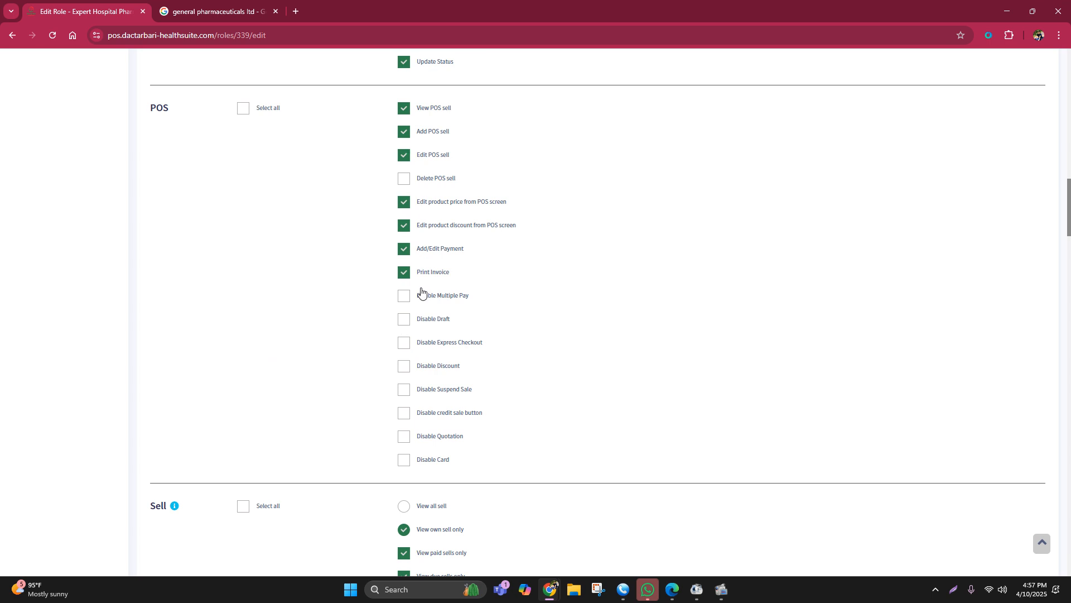
{"action": "scroll", "coordinate": [421, 293], "scroll_direction": "down", "scroll_amount": 20}
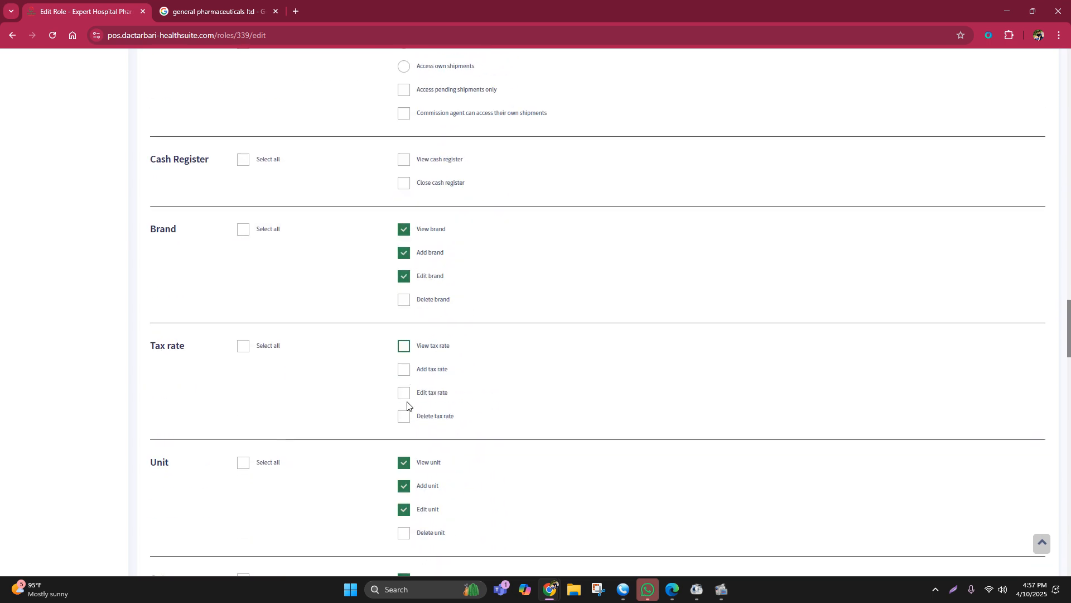
{"action": "scroll", "coordinate": [407, 406], "scroll_direction": "down", "scroll_amount": 20}
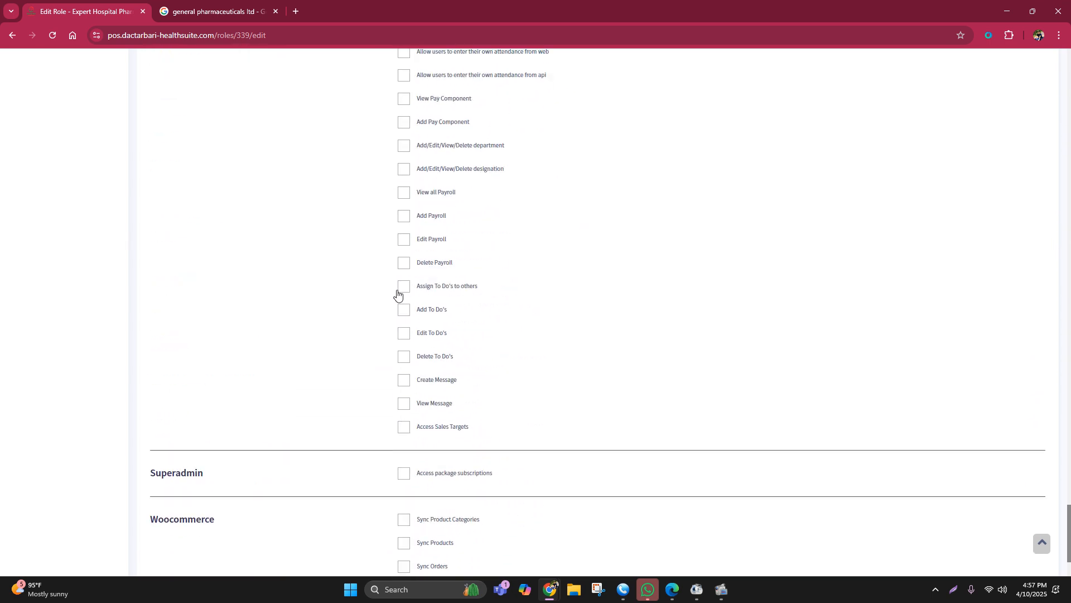
{"action": "scroll", "coordinate": [359, 320], "scroll_direction": "up", "scroll_amount": 20}
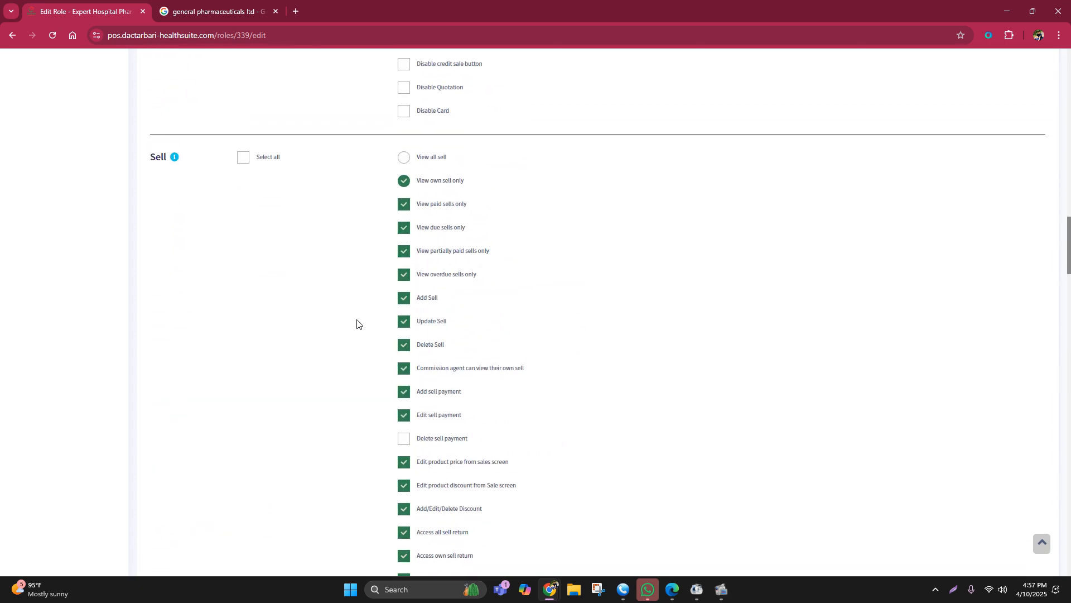
{"action": "scroll", "coordinate": [357, 323], "scroll_direction": "up", "scroll_amount": 20}
Step: Show the Contacts options for suppliers, customers, customer groups and contact import
{"action": "left_click", "coordinate": [46, 121]}
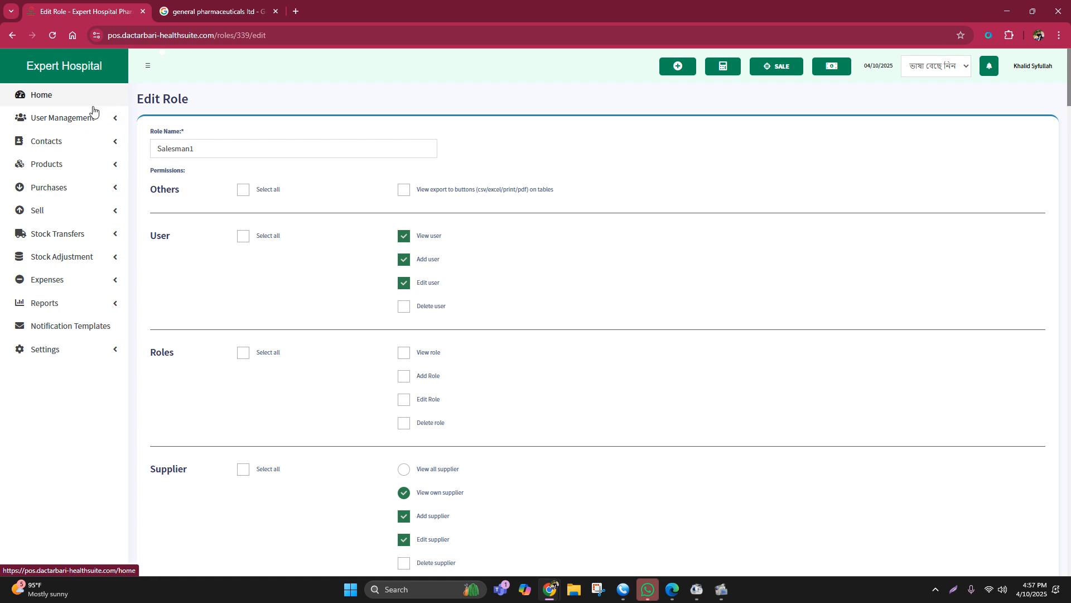
{"action": "left_click", "coordinate": [54, 143]}
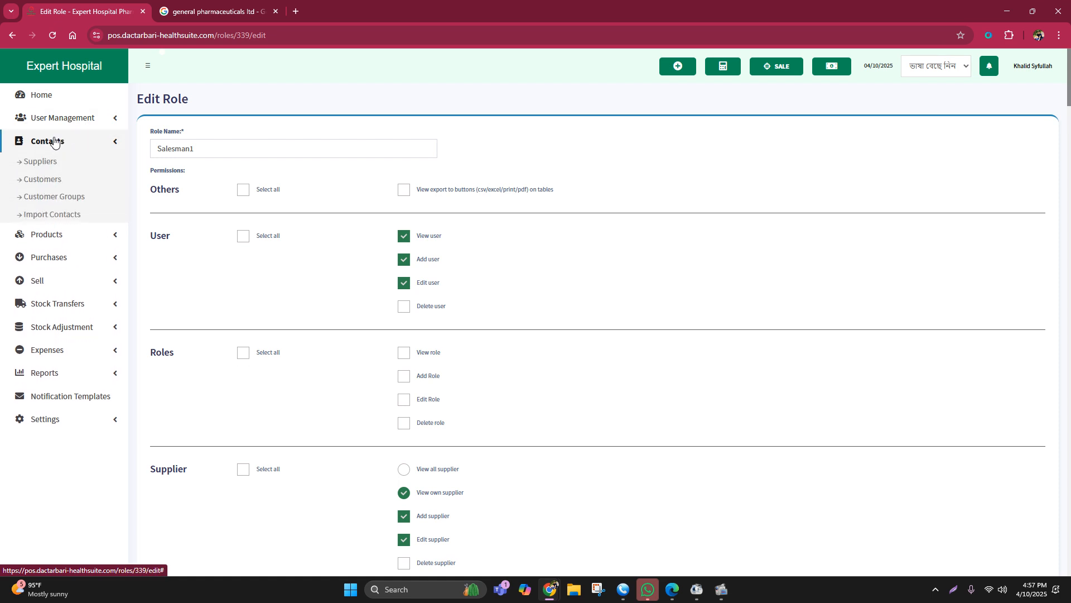
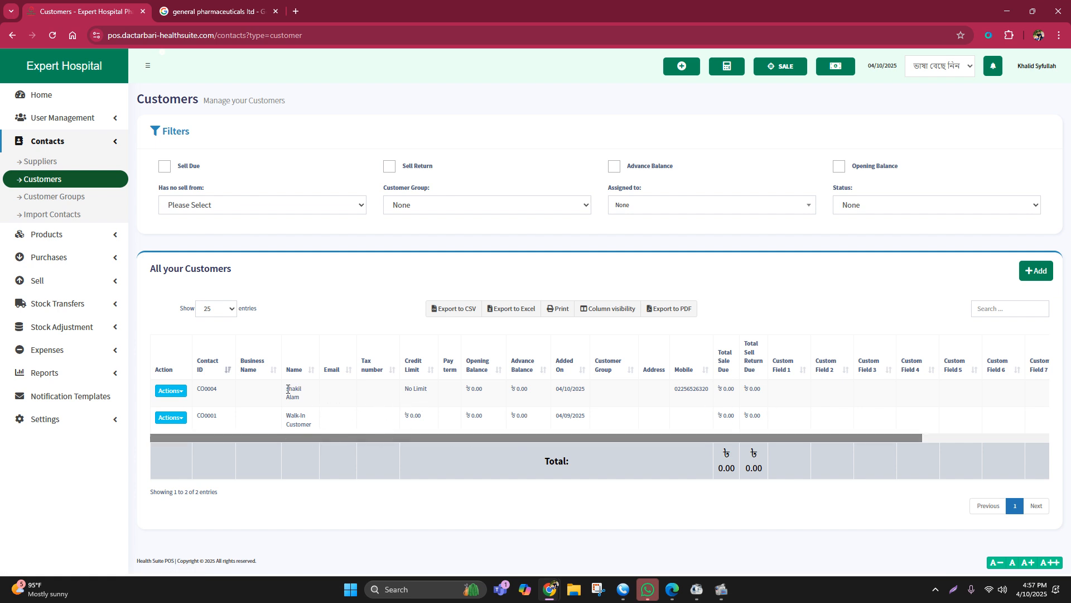
Step: Examine the newest customer's name in the customers list and collapse the Contacts options
{"action": "left_click_drag", "start_coordinate": [286, 389], "coordinate": [304, 397]}
{"action": "left_click", "coordinate": [338, 308]}
{"action": "left_click", "coordinate": [53, 143]}
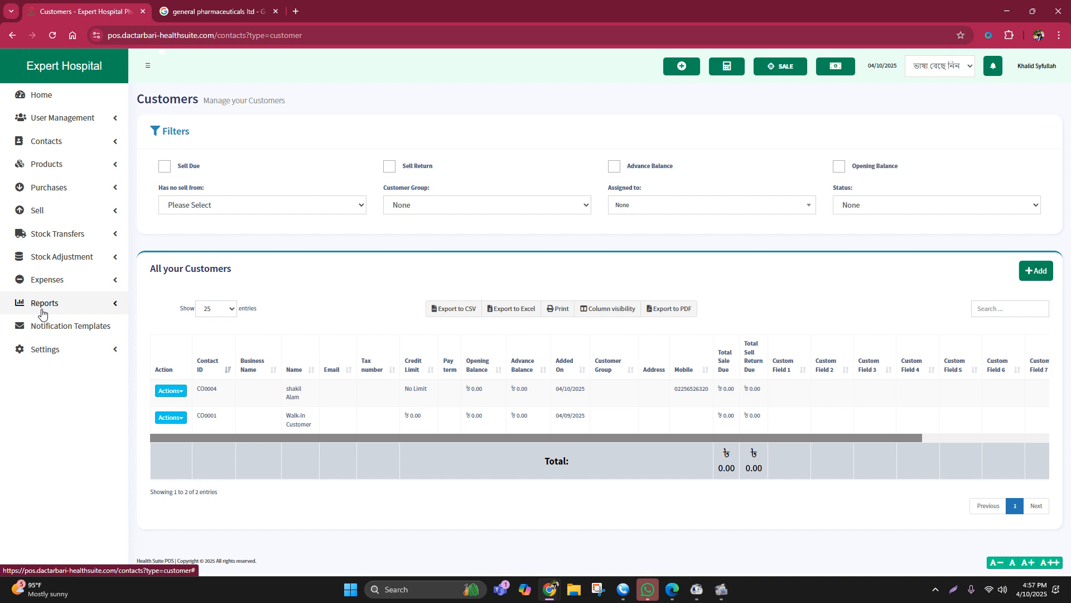
Step: Look through the available reports from Profit / Loss Report to Activity Log, and show the Settings options
{"action": "left_click", "coordinate": [55, 312]}
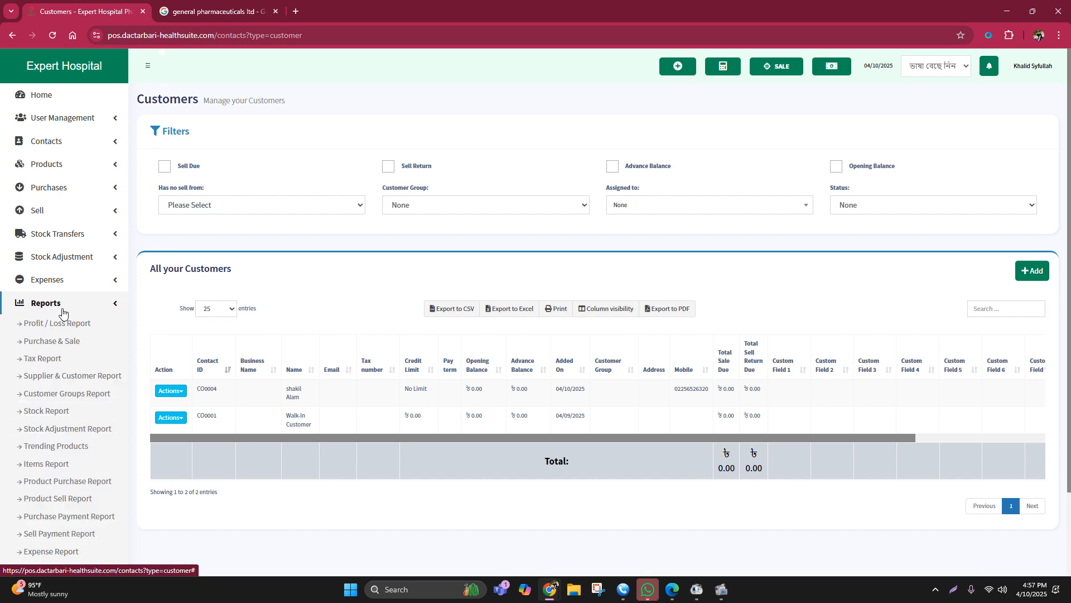
{"action": "scroll", "coordinate": [56, 343], "scroll_direction": "down", "scroll_amount": 2}
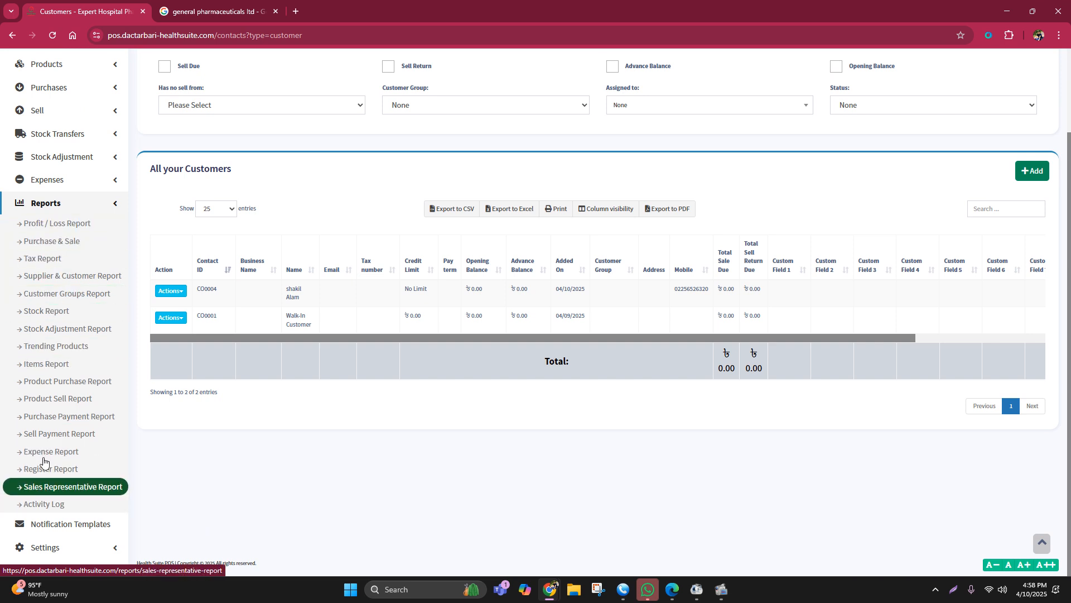
{"action": "left_click", "coordinate": [56, 203]}
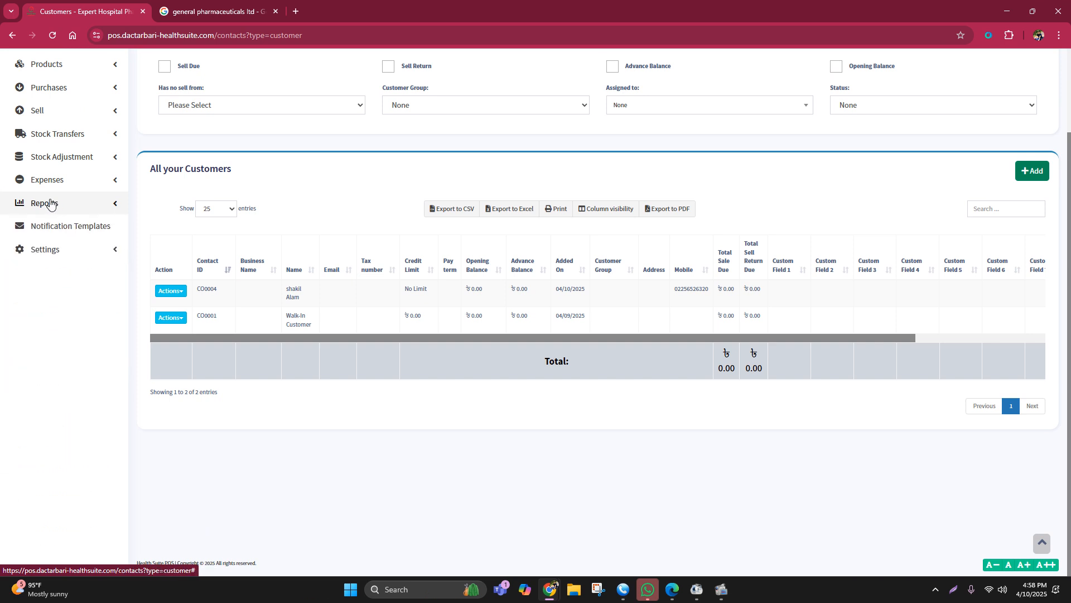
{"action": "left_click", "coordinate": [50, 203]}
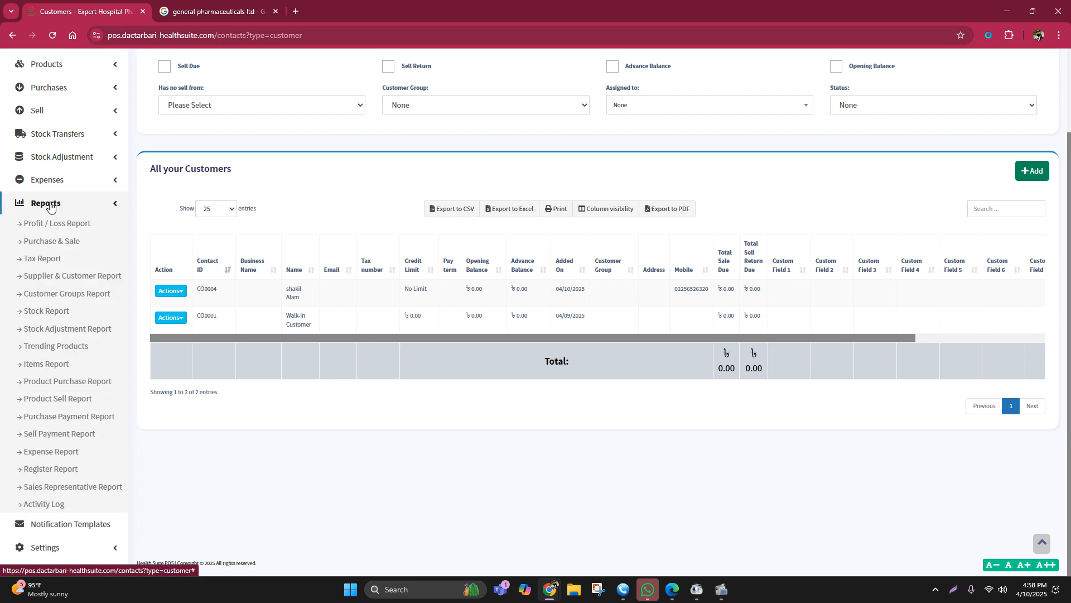
{"action": "left_click", "coordinate": [50, 206]}
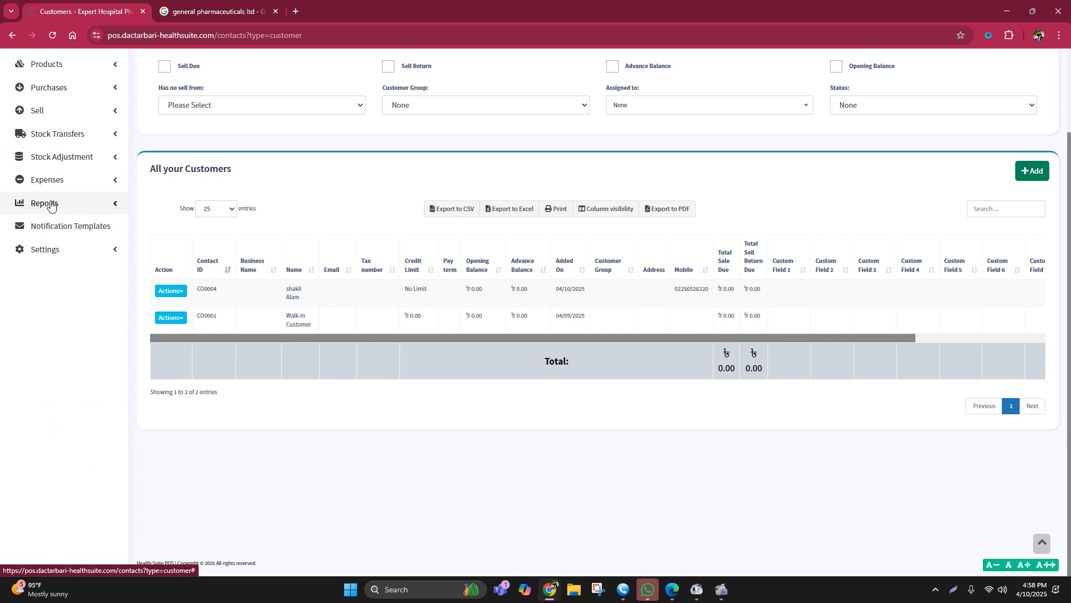
{"action": "left_click", "coordinate": [49, 250]}
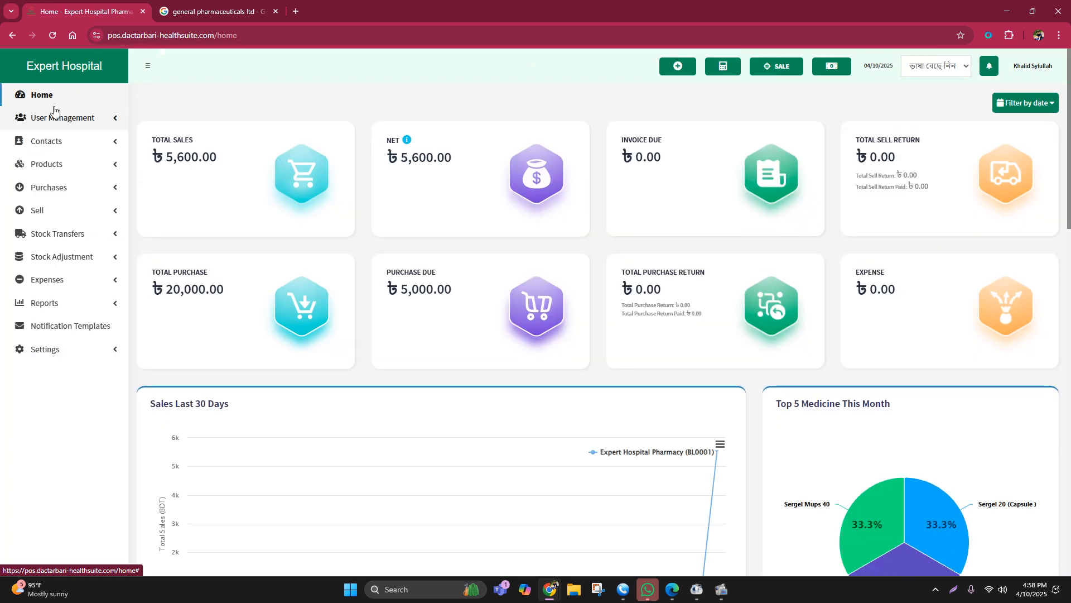
Step: Return to the Home dashboard and examine its Total Purchase Return card
{"action": "left_click", "coordinate": [50, 98]}
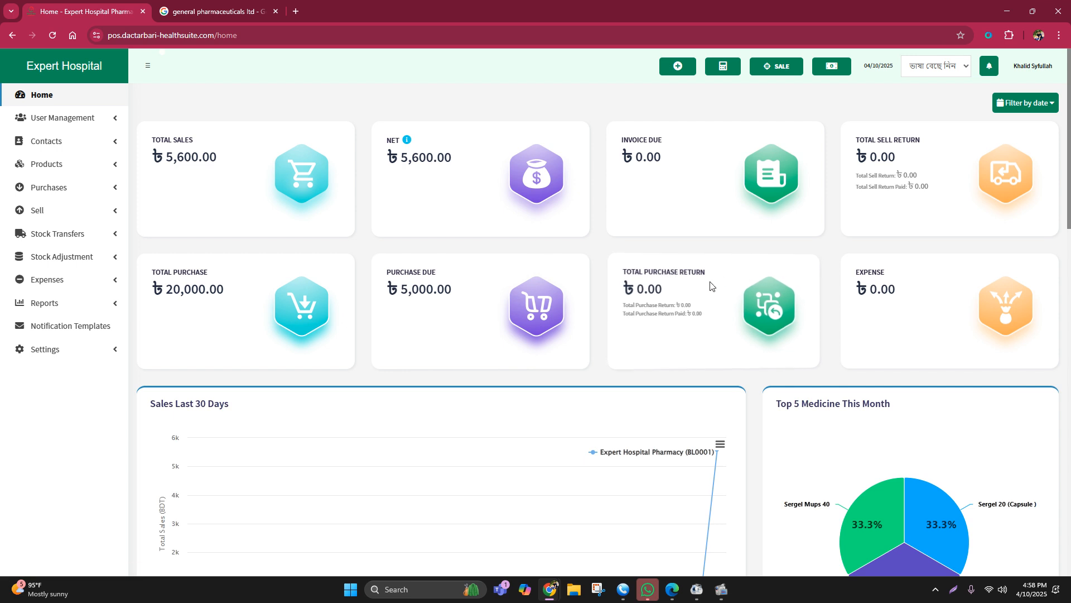
{"action": "left_click_drag", "start_coordinate": [625, 273], "coordinate": [704, 270]}
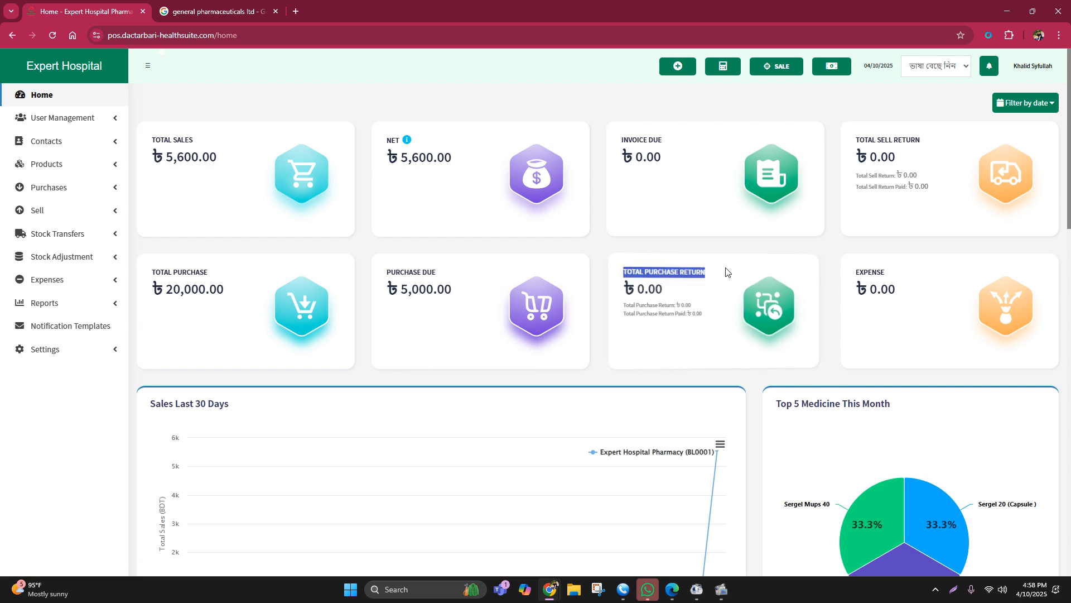
{"action": "left_click", "coordinate": [746, 253]}
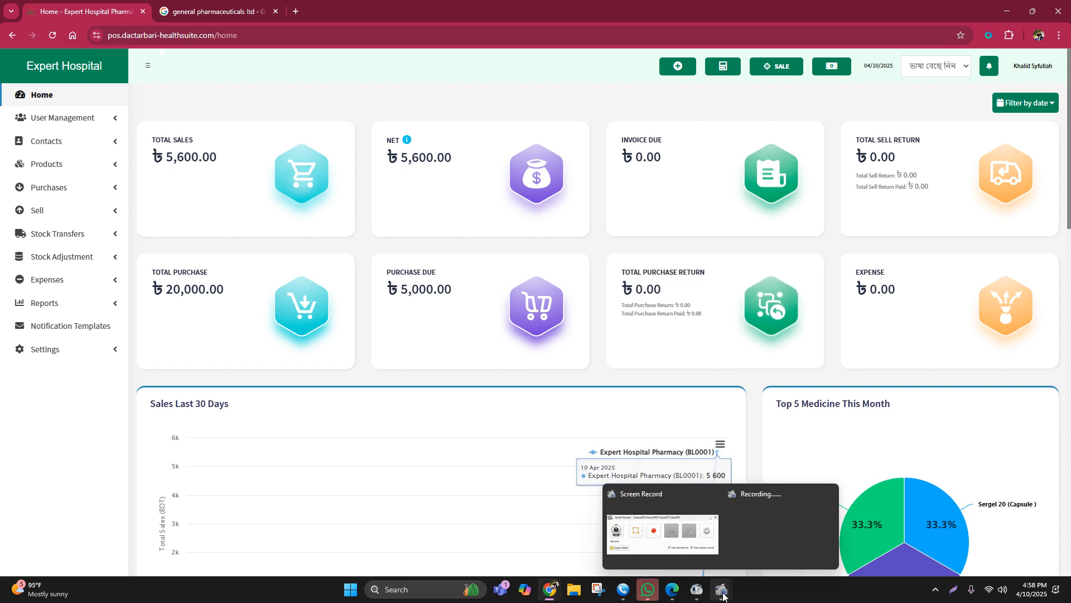